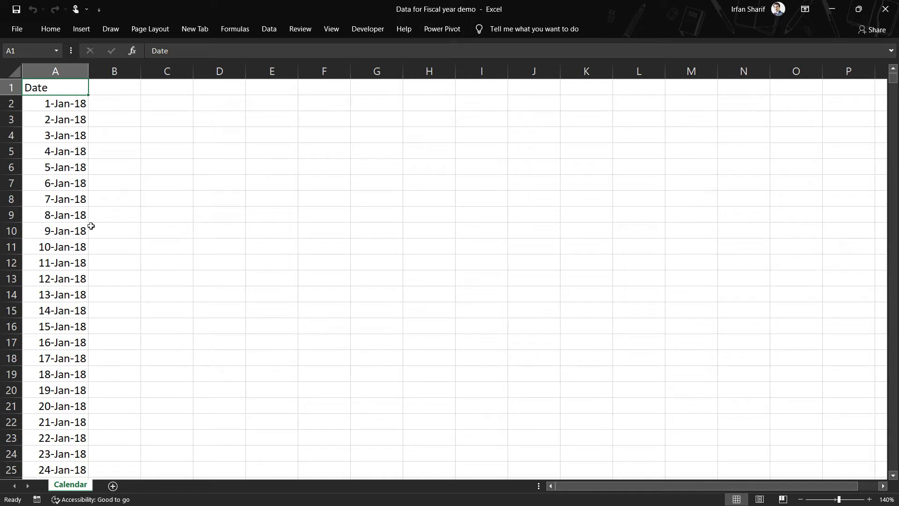
Step: Create a PivotTable on a new worksheet from the Calendar sheet's date list and add the Date field to its rows
{"action": "key", "text": "Down"}
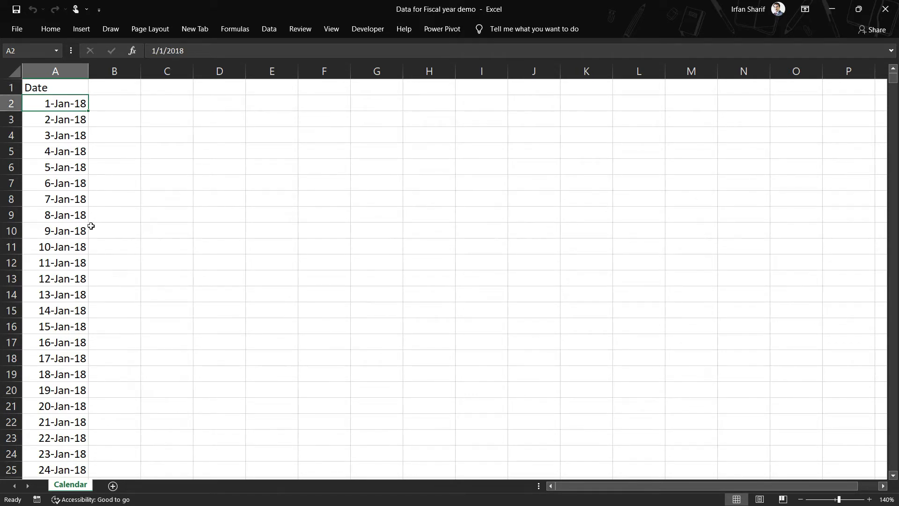
{"action": "key", "text": "ctrl+Down"}
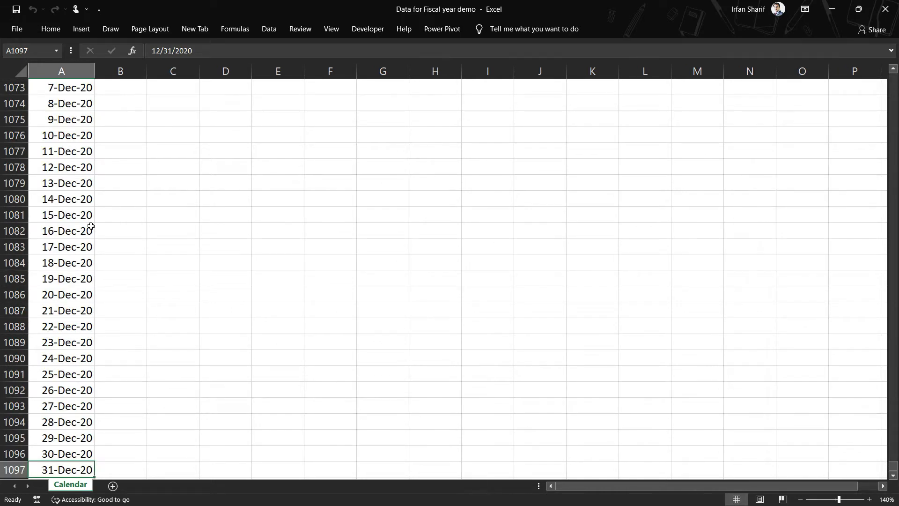
{"action": "key", "text": "ctrl+Up"}
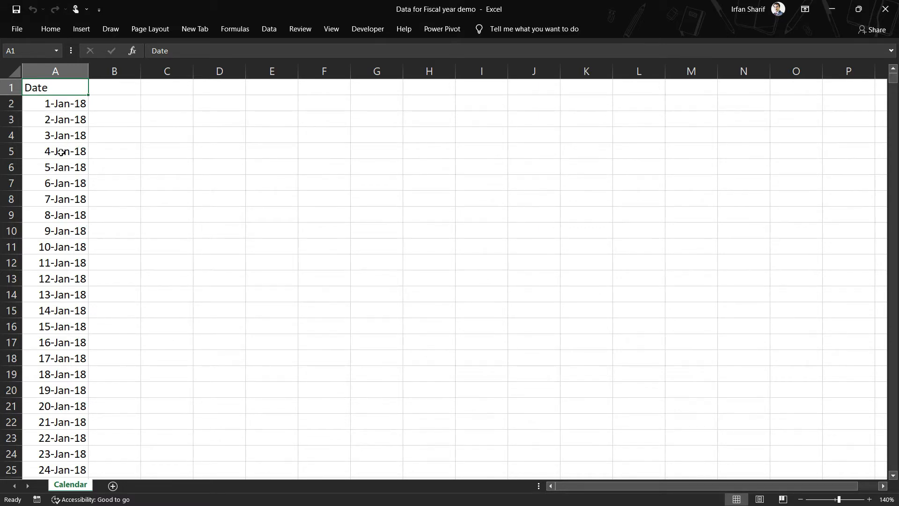
{"action": "left_click", "coordinate": [81, 28]}
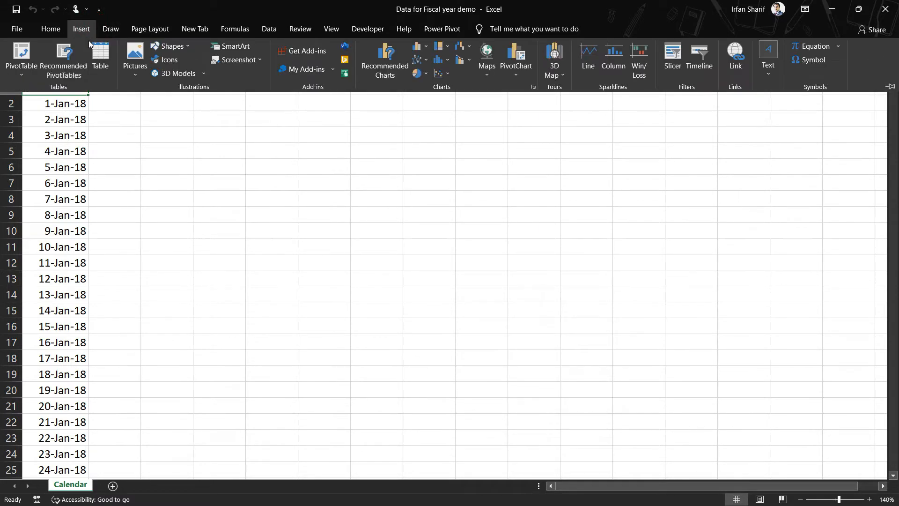
{"action": "left_click", "coordinate": [28, 59]}
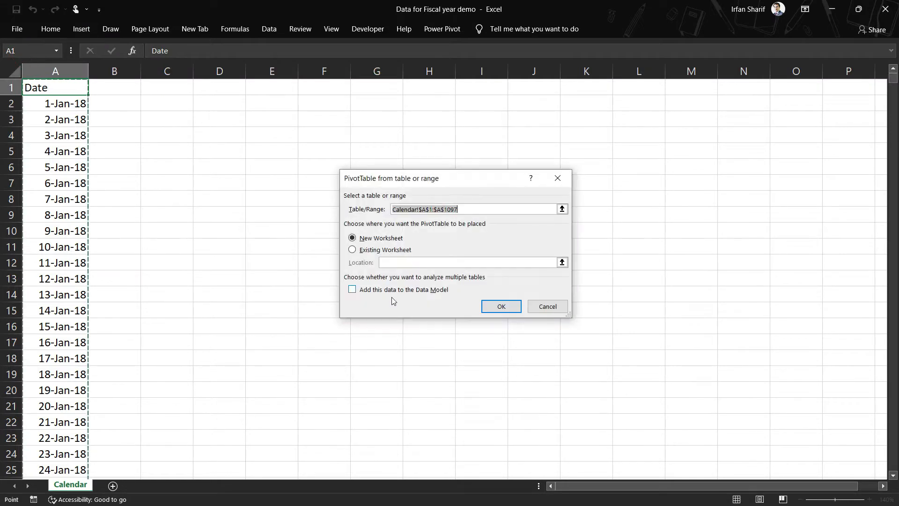
{"action": "left_click", "coordinate": [502, 306]}
{"action": "left_click_drag", "start_coordinate": [730, 137], "coordinate": [752, 414]}
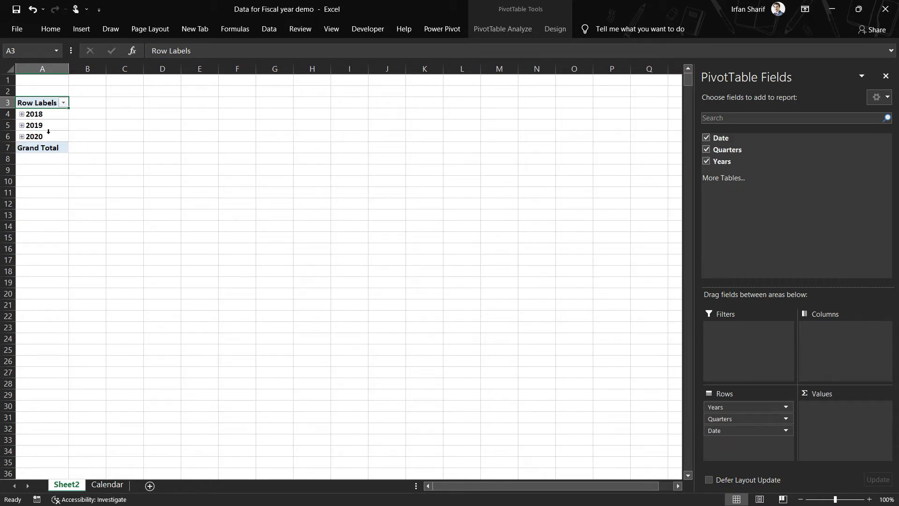
Step: Examine how the PivotTable groups dates by expanding and collapsing 2018 and its first quarter, leaving only the 2018 quarters expanded
{"action": "left_click", "coordinate": [21, 114]}
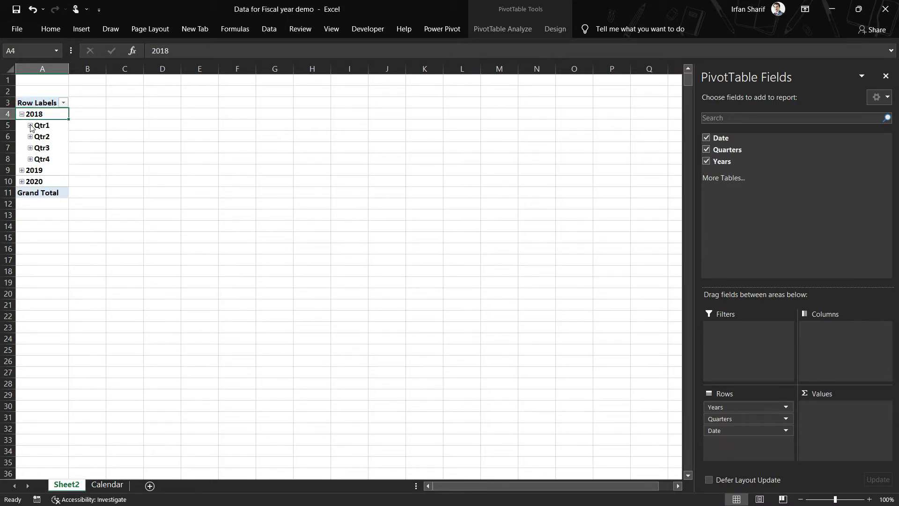
{"action": "left_click", "coordinate": [30, 125]}
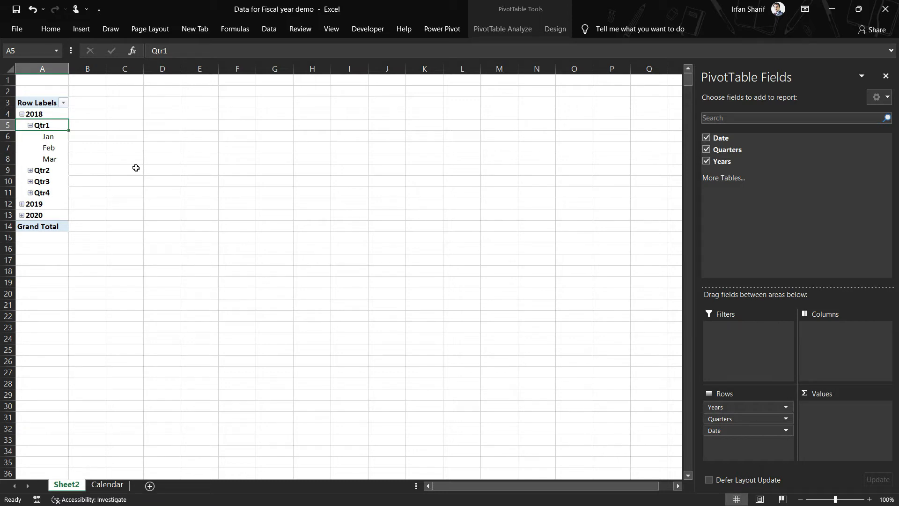
{"action": "left_click", "coordinate": [21, 114]}
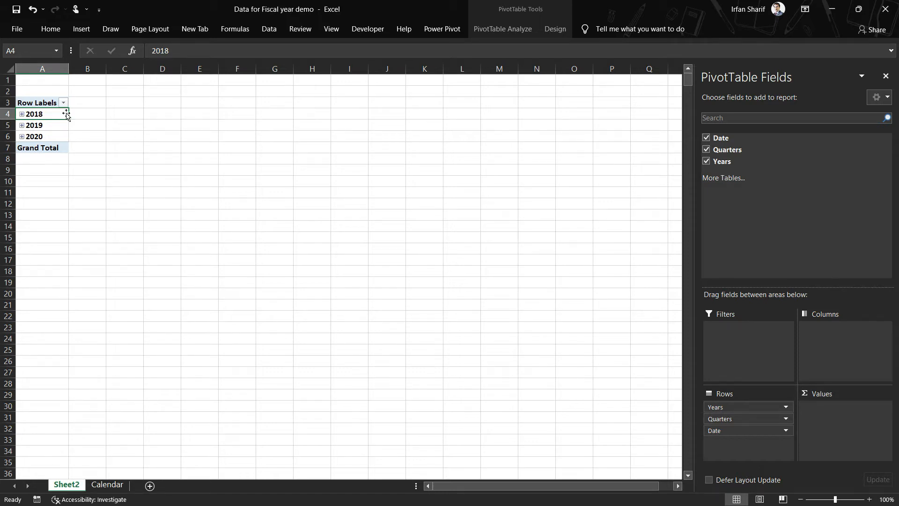
{"action": "left_click", "coordinate": [22, 114]}
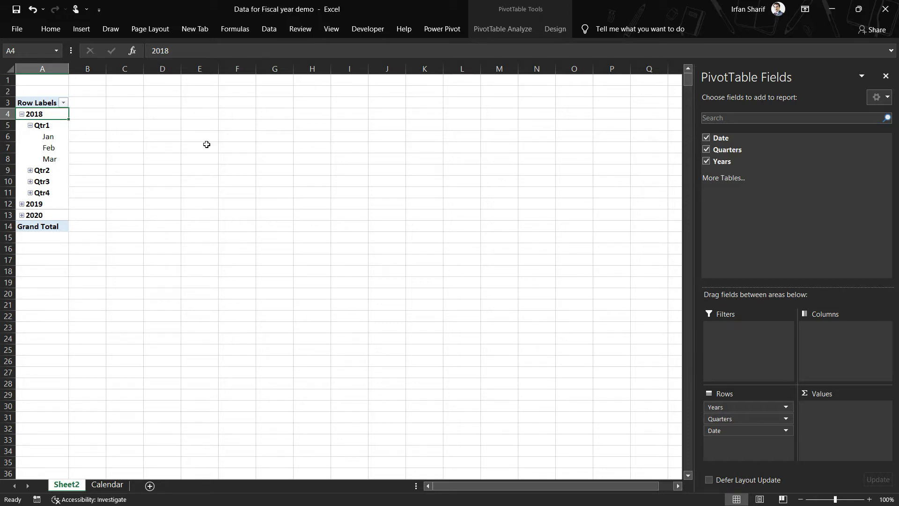
{"action": "left_click", "coordinate": [29, 126]}
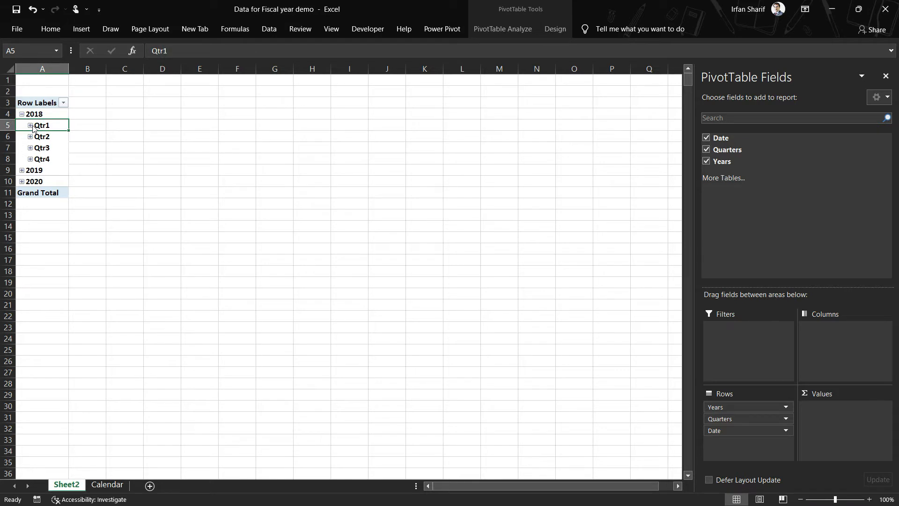
{"action": "left_click", "coordinate": [64, 114]}
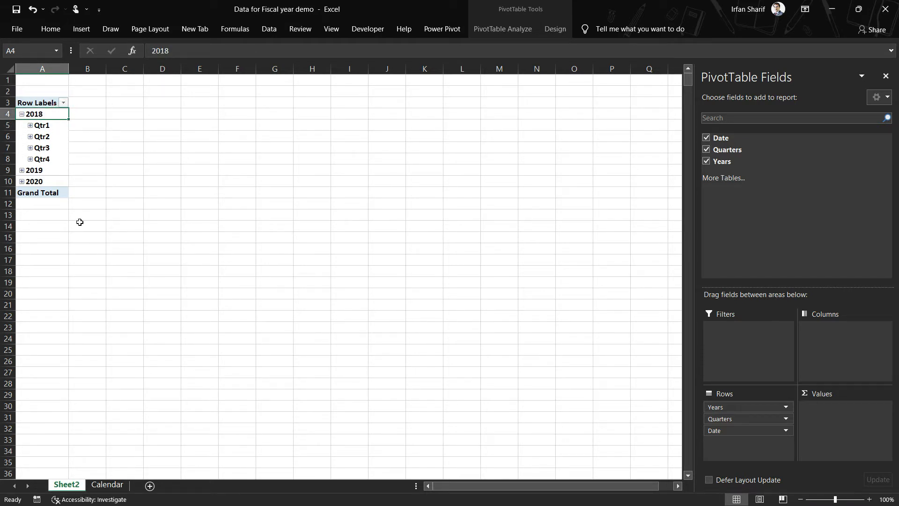
Step: Add the column headings Year, Month and Qtr in B1:D1 of the Calendar sheet, beside the Date column
{"action": "left_click", "coordinate": [108, 486]}
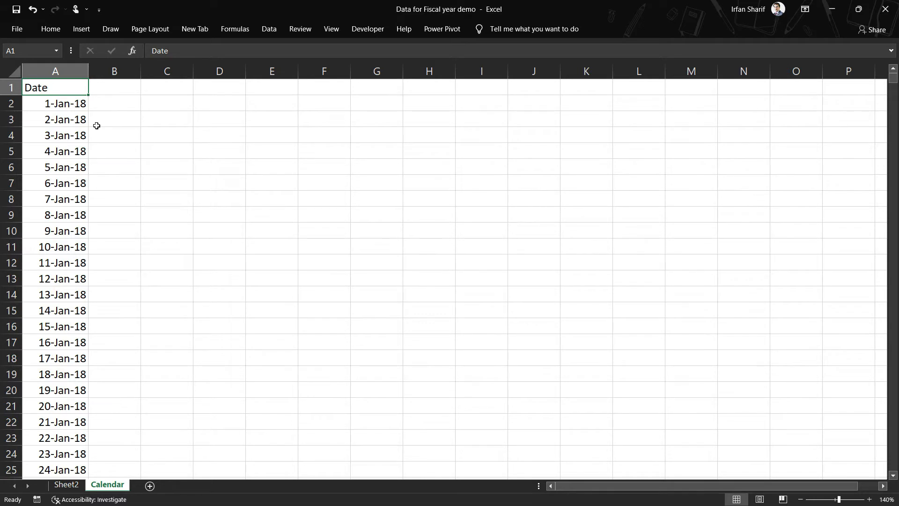
{"action": "left_click", "coordinate": [116, 93]}
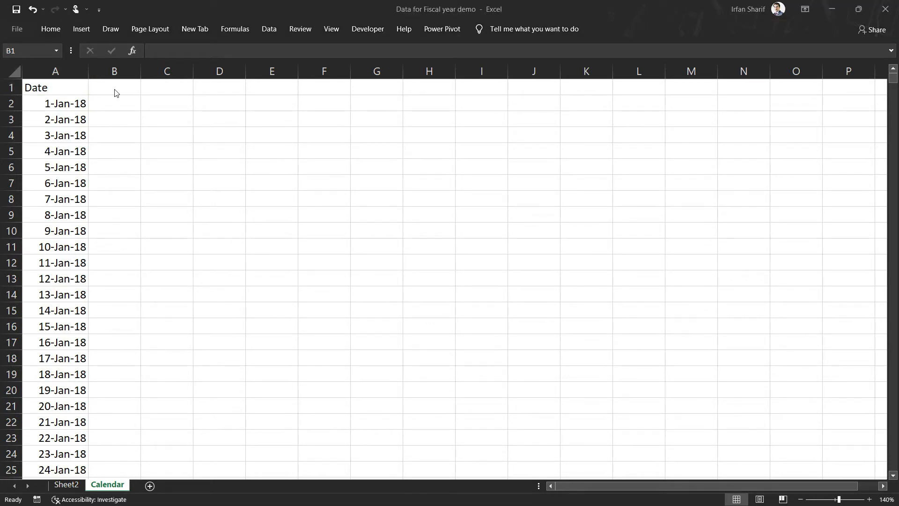
{"action": "left_click", "coordinate": [114, 89]}
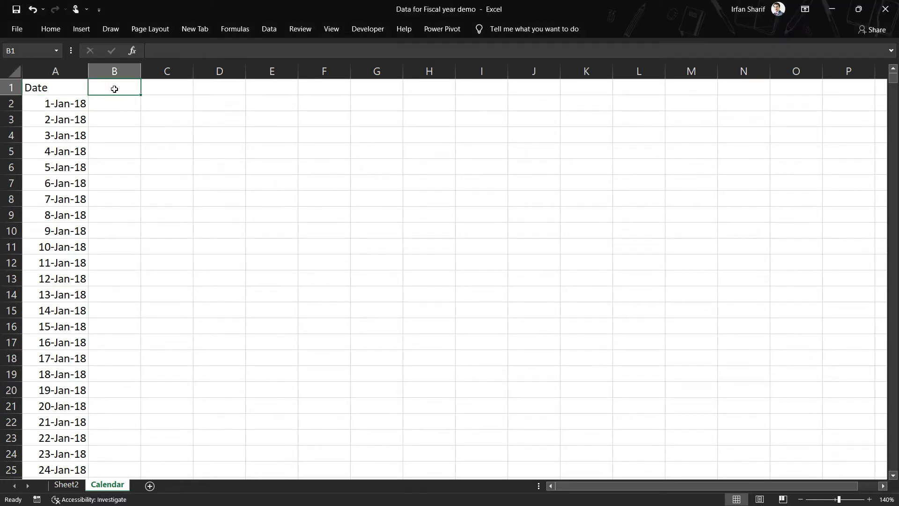
{"action": "type", "text": "Year"}
{"action": "key", "text": "Tab"}
{"action": "type", "text": "Month"}
{"action": "key", "text": "Tab"}
{"action": "type", "text": "Qtr"}
{"action": "key", "text": "Return"}
Step: Enter =YEAR(A2) in B2 and fill the formula down the whole Year column
{"action": "key", "text": "Left"}
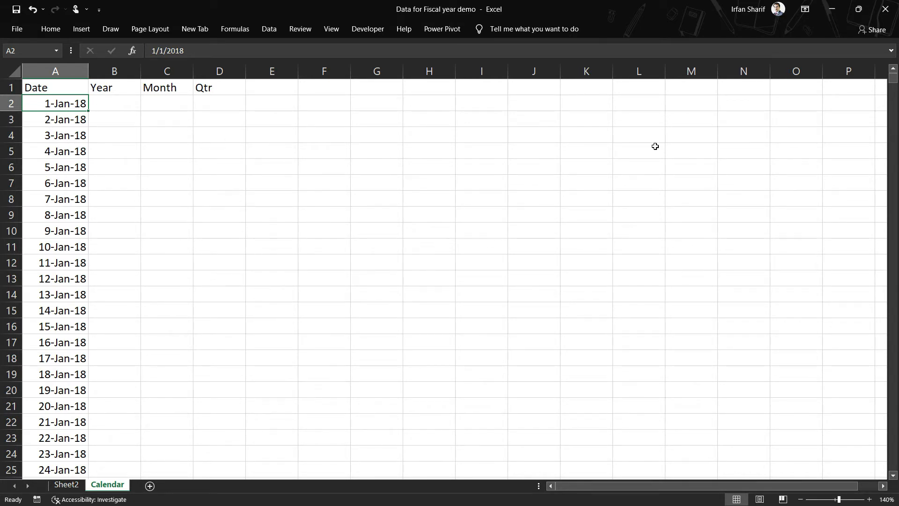
{"action": "key", "text": "Right"}
{"action": "type", "text": "=year"}
{"action": "key", "text": "Tab"}
{"action": "key", "text": "Left"}
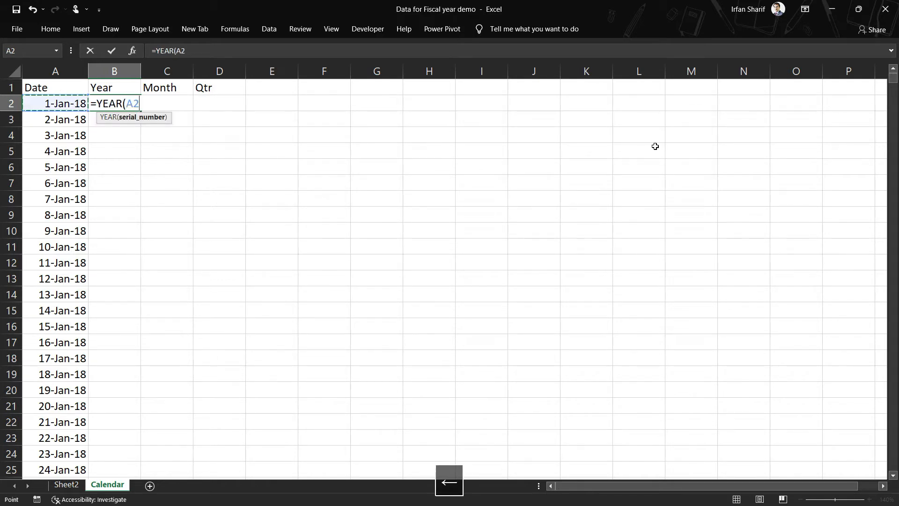
{"action": "key", "text": "Return"}
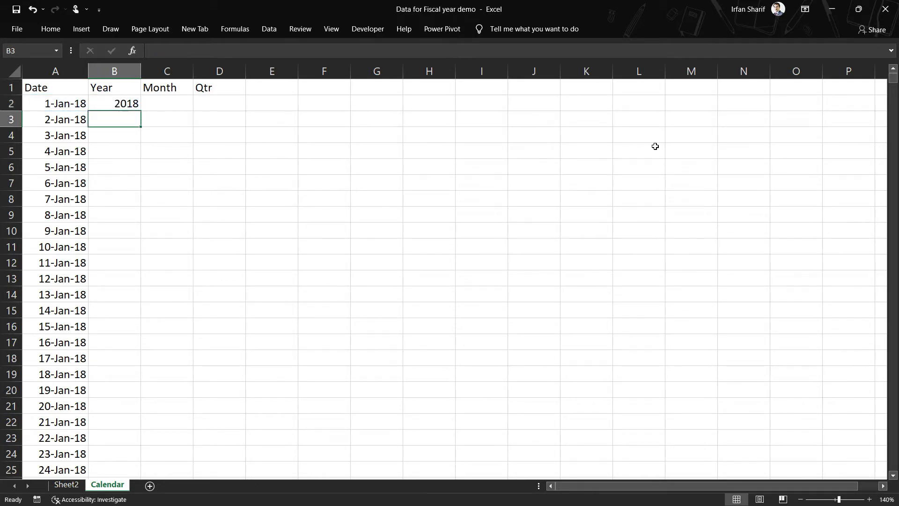
{"action": "left_click", "coordinate": [116, 103]}
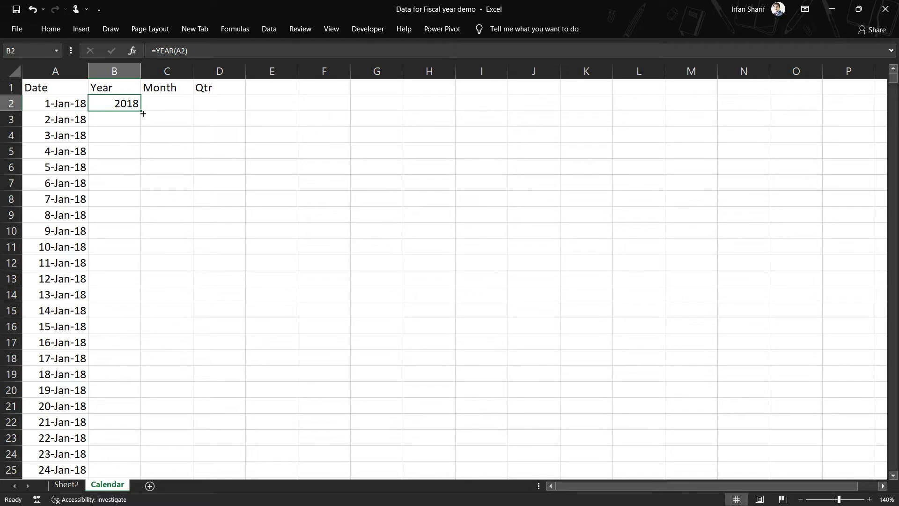
{"action": "double_click", "coordinate": [141, 111]}
Step: Enter =MONTH(A2) in C2 and fill the formula down the whole Month column
{"action": "left_click", "coordinate": [165, 105]}
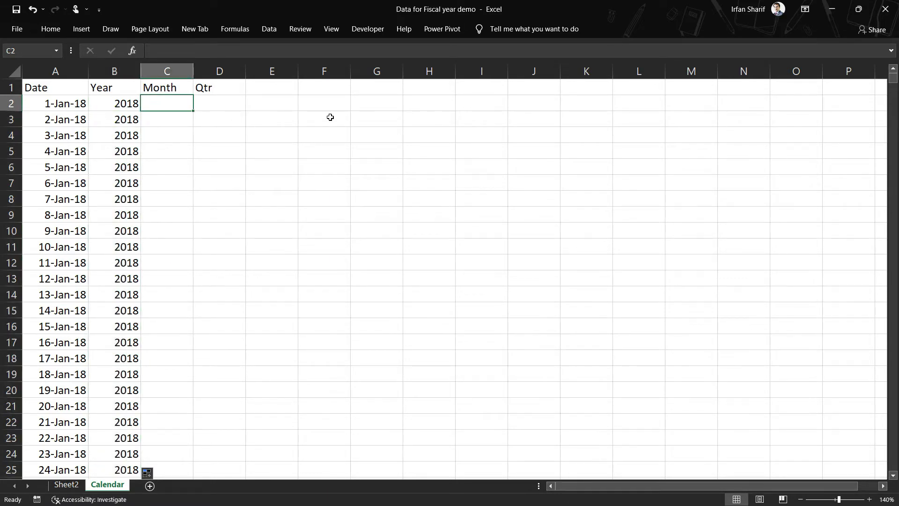
{"action": "type", "text": "=month"}
{"action": "key", "text": "Tab"}
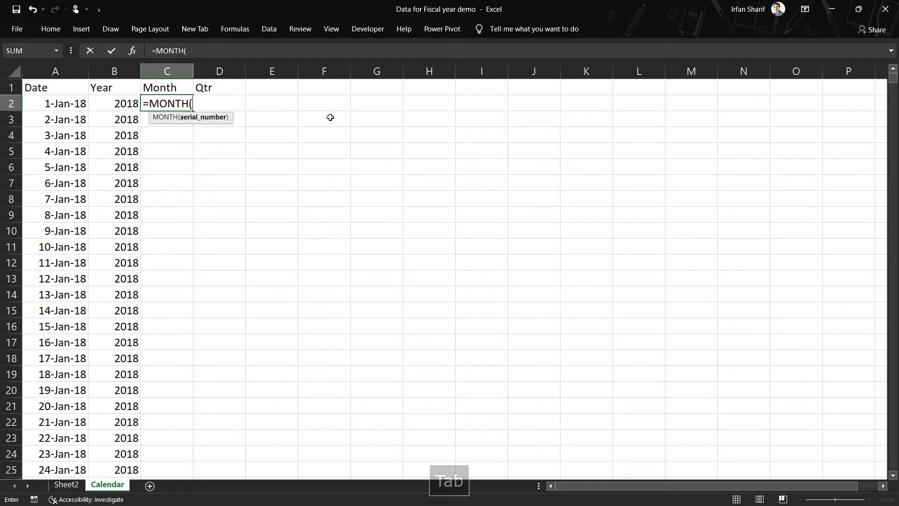
{"action": "key", "text": "Left"}
{"action": "key", "text": "Left"}
{"action": "type", "text": ")"}
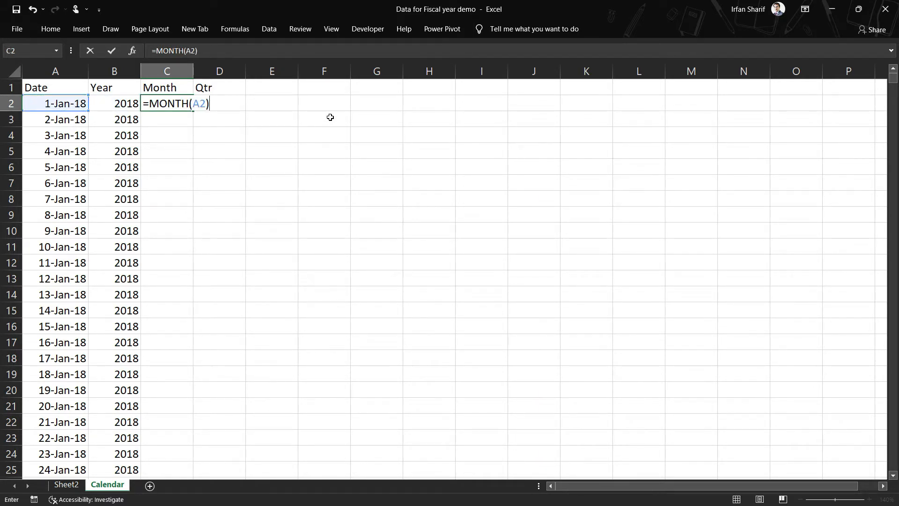
{"action": "key", "text": "Return"}
{"action": "key", "text": "Up"}
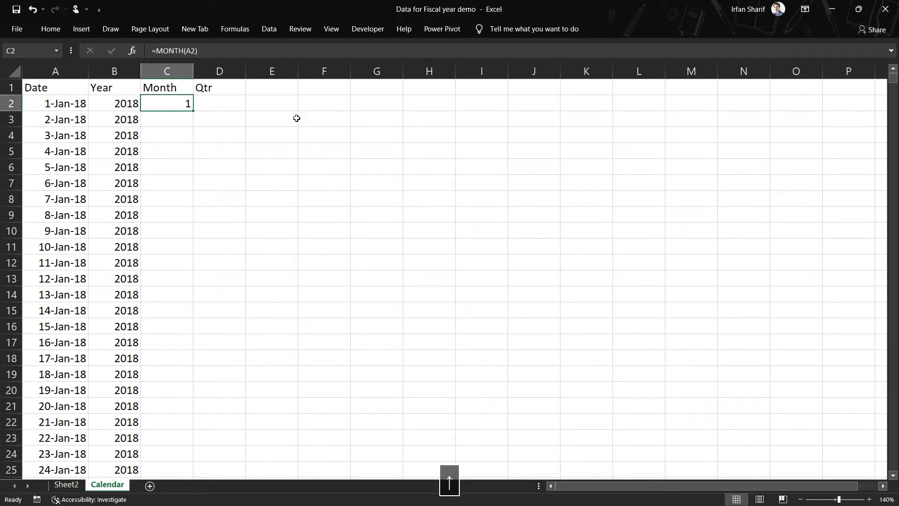
{"action": "double_click", "coordinate": [195, 111]}
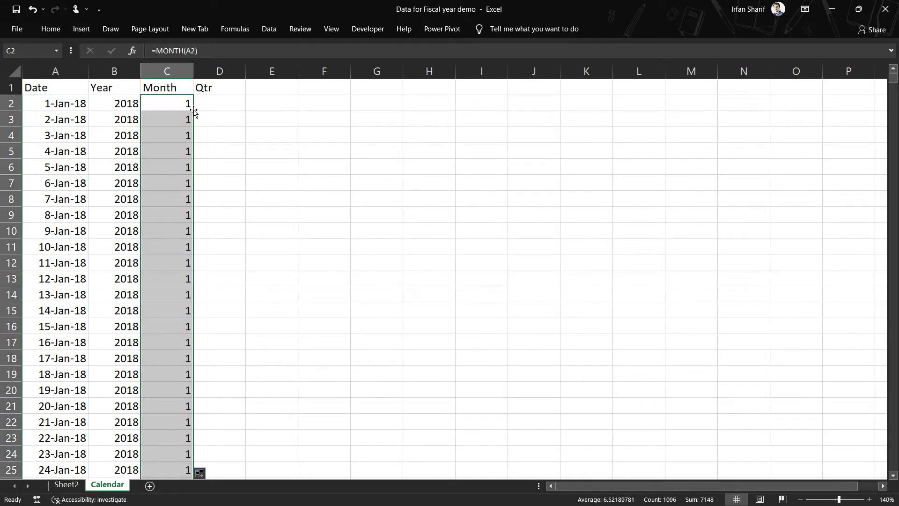
{"action": "key", "text": "ctrl+Down"}
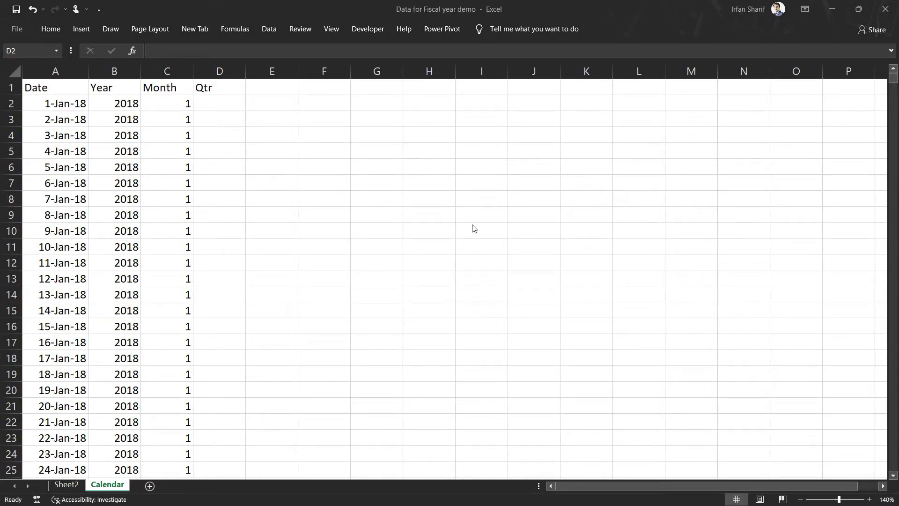
Step: Build a helper list of the month numbers 1 to 12 in G4:G15 by extending a series from 1 and 2
{"action": "left_click", "coordinate": [227, 104]}
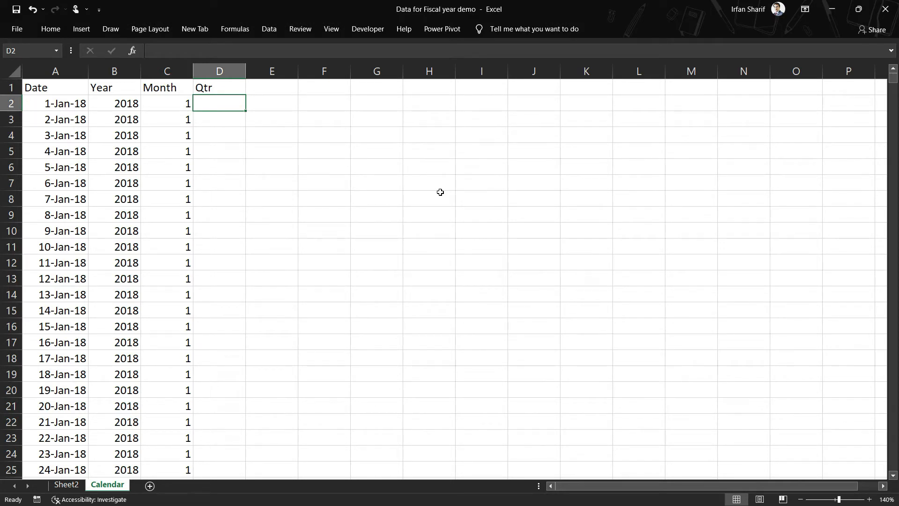
{"action": "left_click", "coordinate": [382, 132]}
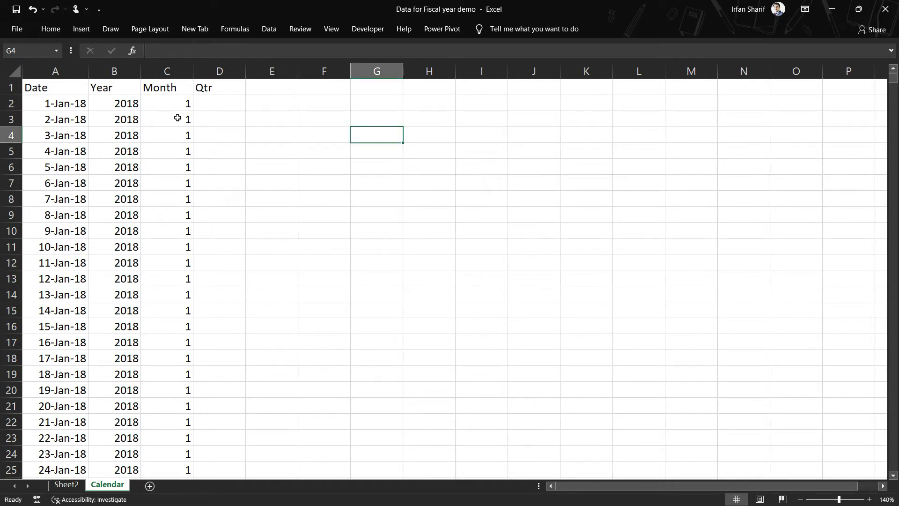
{"action": "type", "text": "1"}
{"action": "key", "text": "Return"}
{"action": "type", "text": "2"}
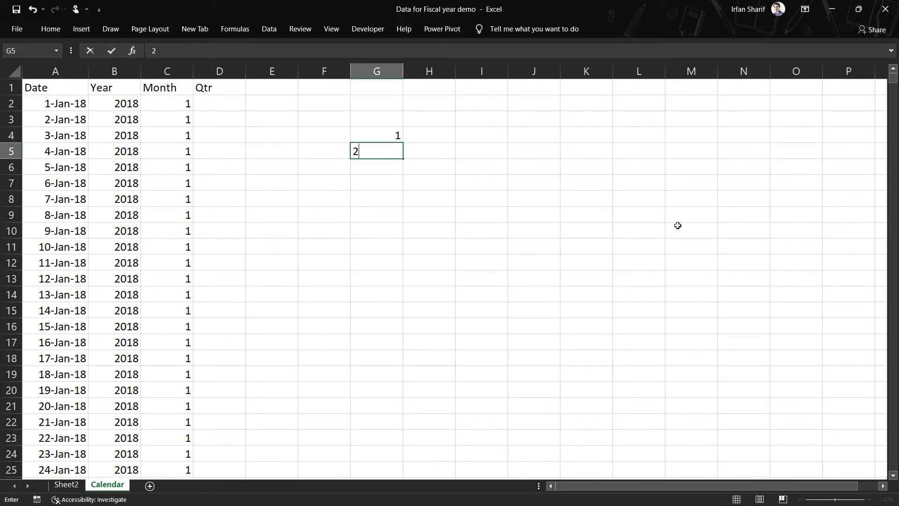
{"action": "key", "text": "Return"}
{"action": "key", "text": "Up"}
{"action": "key", "text": "Up"}
{"action": "key", "text": "shift+Down"}
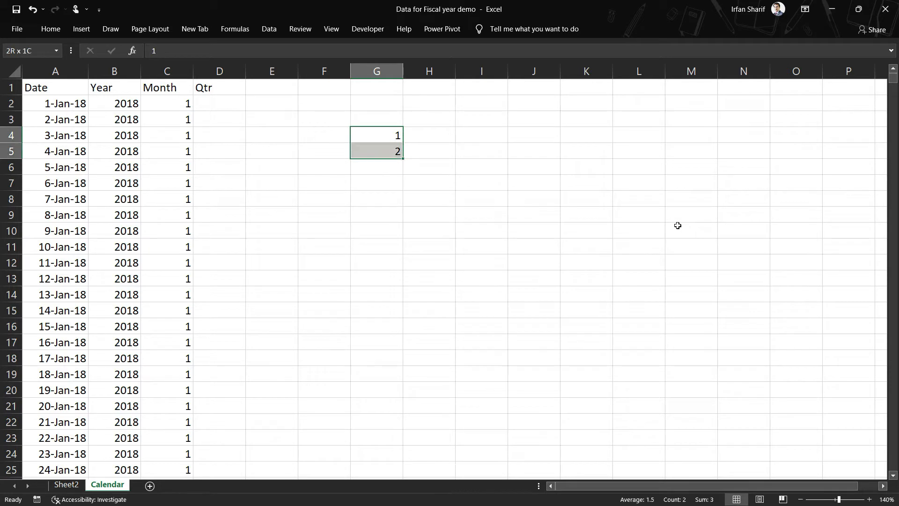
{"action": "left_click_drag", "start_coordinate": [404, 161], "coordinate": [404, 315]}
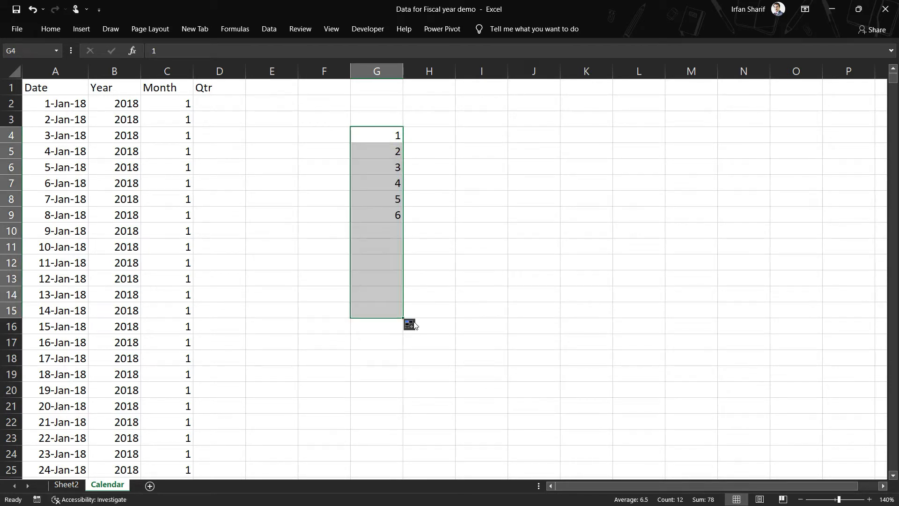
{"action": "left_click", "coordinate": [384, 313]}
{"action": "left_click", "coordinate": [392, 136]}
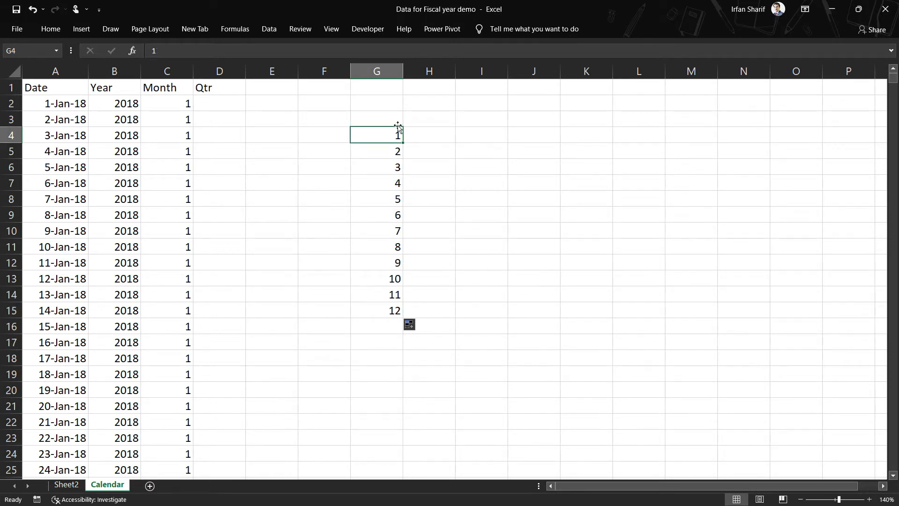
Step: Enter =G4/3 in H4 to divide the first month number of the helper list by 3
{"action": "left_click", "coordinate": [436, 137]}
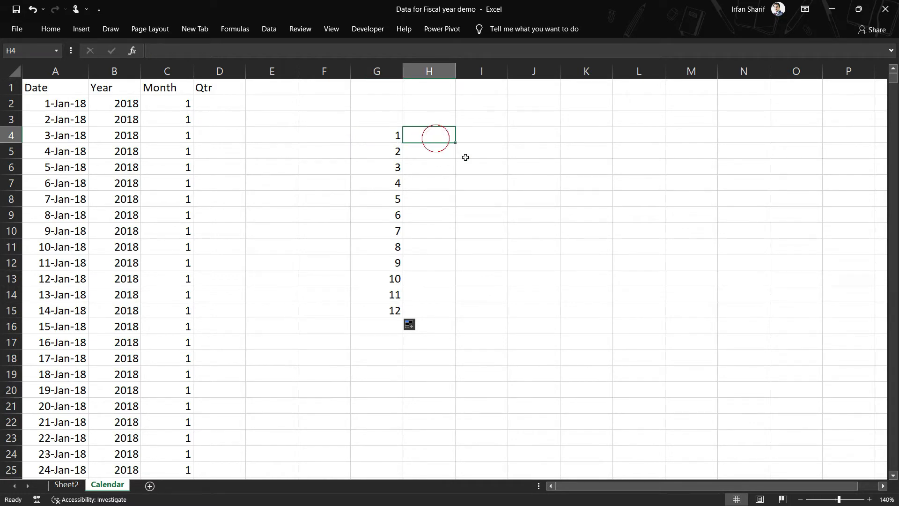
{"action": "type", "text": "="}
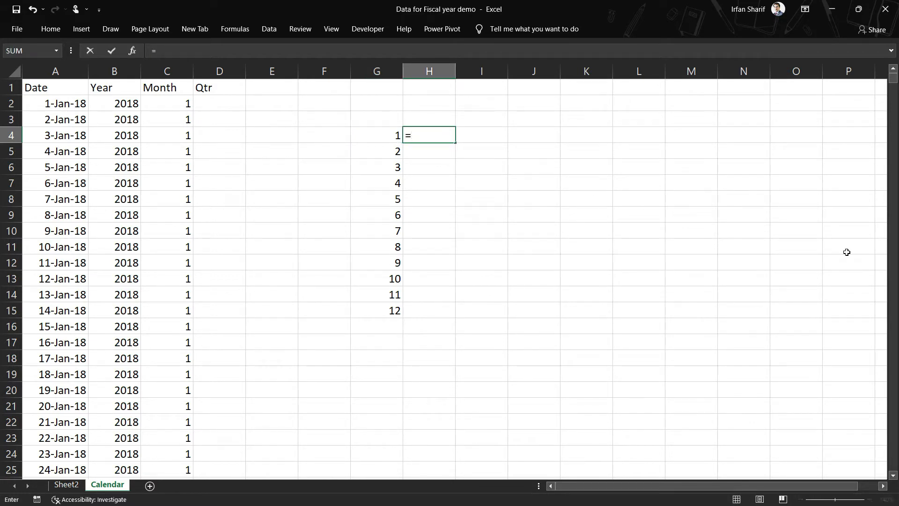
{"action": "key", "text": "Left"}
{"action": "type", "text": "/"}
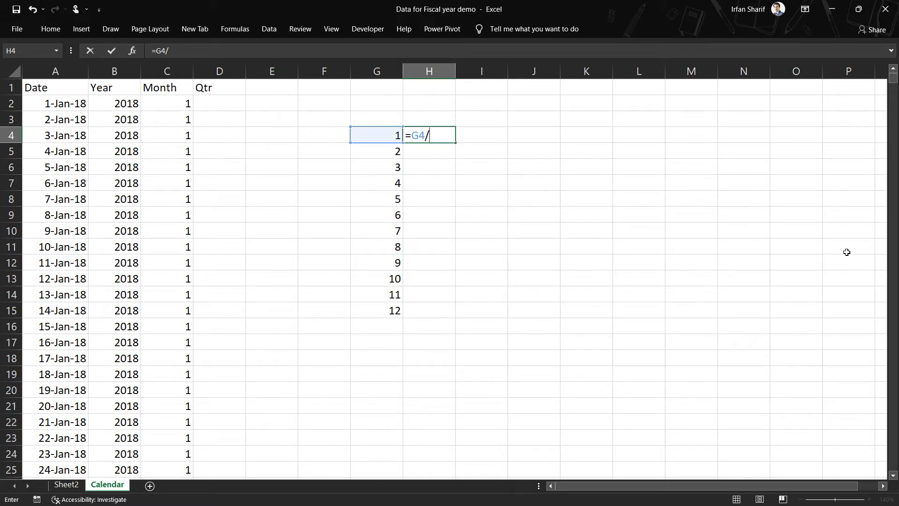
{"action": "type", "text": "3"}
{"action": "key", "text": "Return"}
{"action": "key", "text": "Up"}
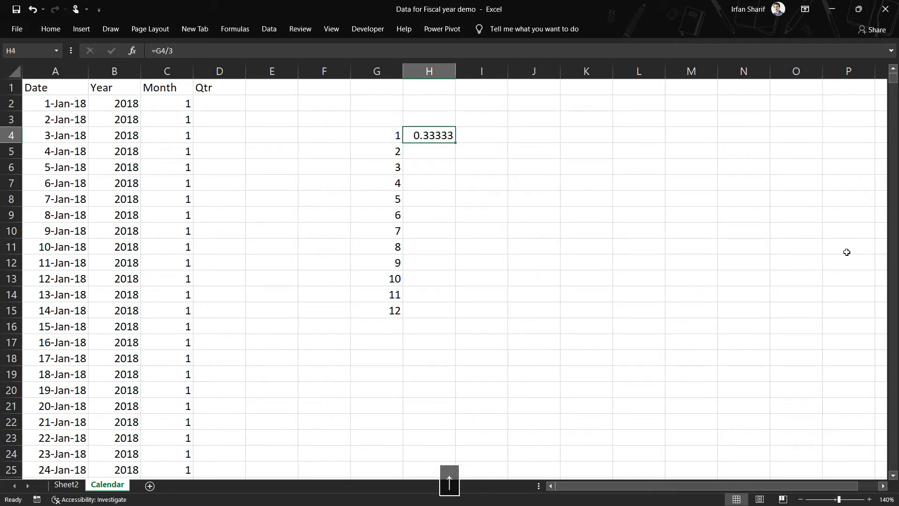
Step: Fill the divide-by-3 formula from H4 down to H15 alongside the helper month numbers
{"action": "left_click_drag", "start_coordinate": [456, 144], "coordinate": [456, 319]}
{"action": "left_click", "coordinate": [437, 308]}
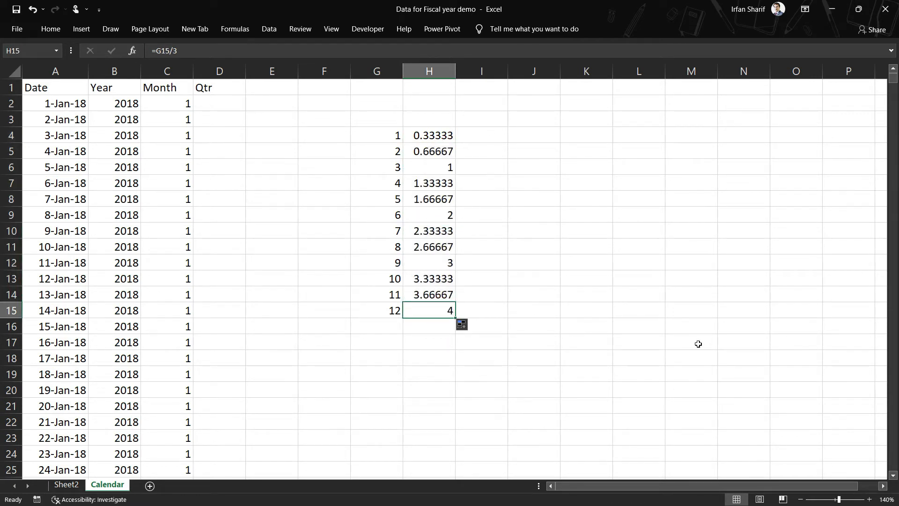
Step: Examine the divided values in H4:H15 in groups of three months, one group per quarter
{"action": "left_click", "coordinate": [412, 139]}
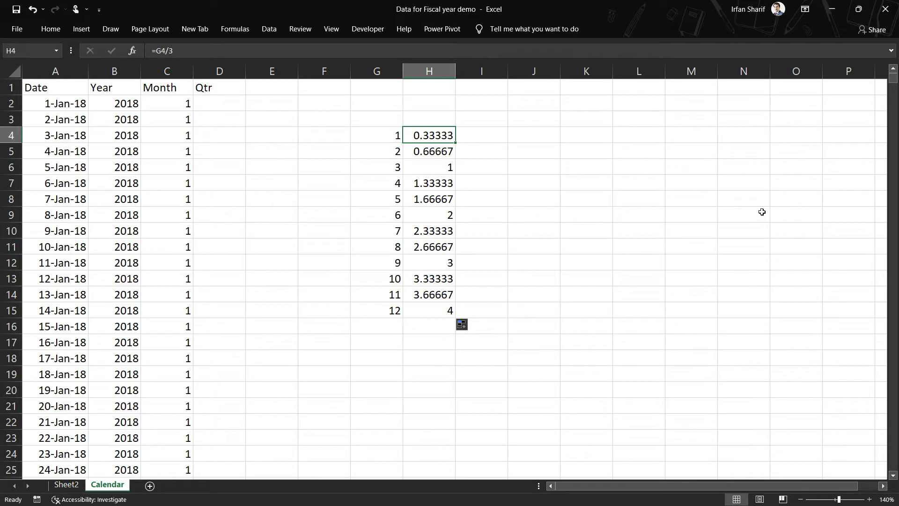
{"action": "key", "text": "shift+Down"}
{"action": "key", "text": "shift+Down"}
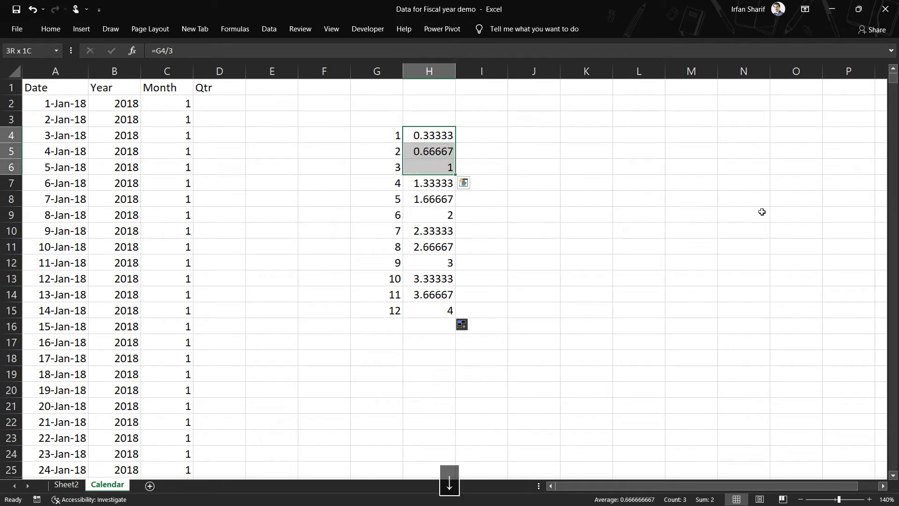
{"action": "key", "text": "Down"}
{"action": "key", "text": "Down"}
{"action": "key", "text": "Down"}
{"action": "key", "text": "shift+Down"}
{"action": "key", "text": "shift+Down"}
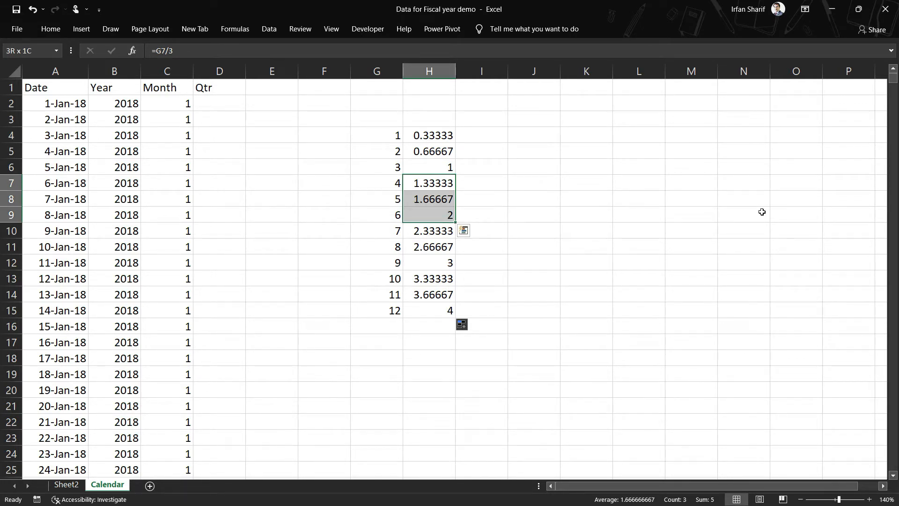
{"action": "key", "text": "Down"}
{"action": "key", "text": "Down"}
{"action": "key", "text": "Down"}
{"action": "key", "text": "shift+Down"}
{"action": "key", "text": "shift+Down"}
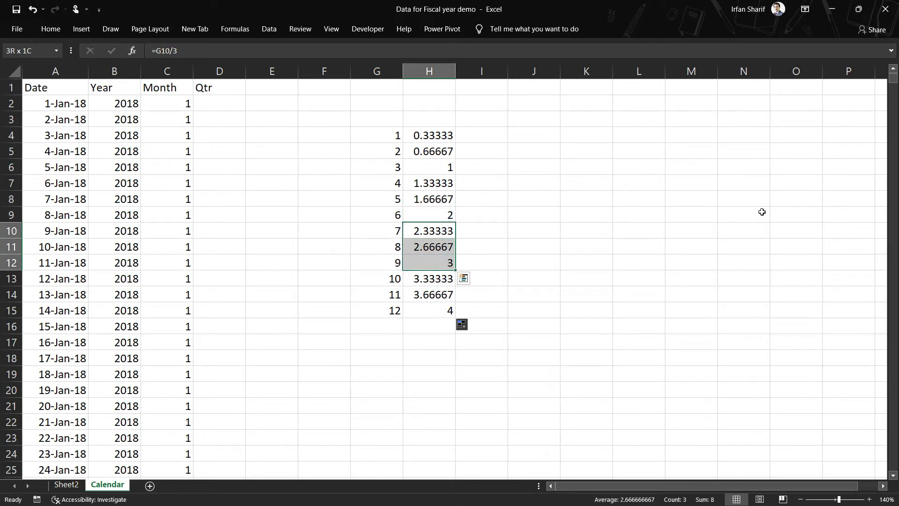
{"action": "key", "text": "Down"}
{"action": "key", "text": "Down"}
{"action": "key", "text": "Down"}
{"action": "key", "text": "shift+Down"}
{"action": "key", "text": "shift+Down"}
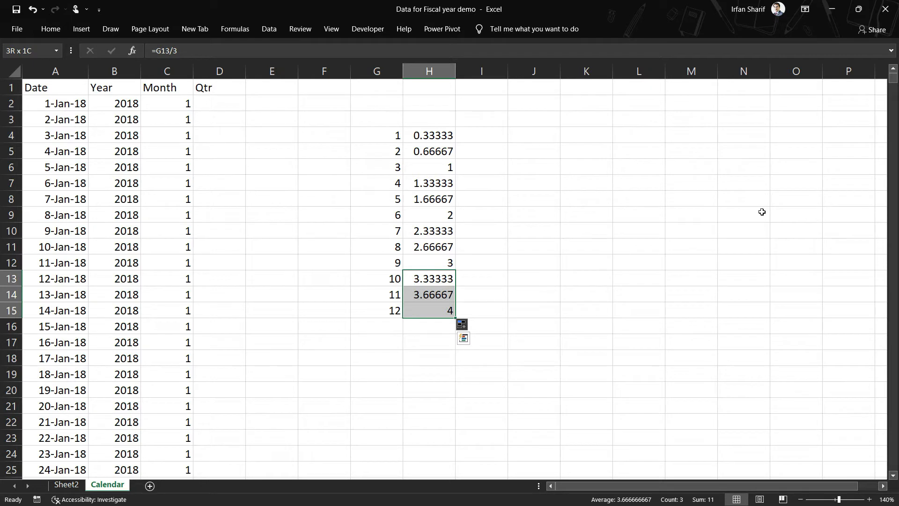
Step: Enter =ROUNDUP(H4,0) in I4 and fill the formula down to I15
{"action": "left_click", "coordinate": [490, 135]}
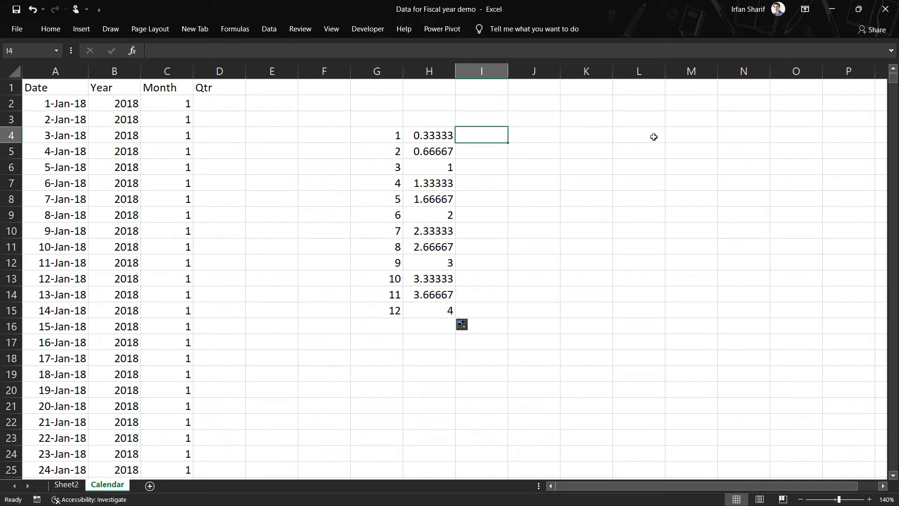
{"action": "type", "text": "="}
{"action": "type", "text": "roung"}
{"action": "key", "text": "BackSpace"}
{"action": "type", "text": "d"}
{"action": "key", "text": "Down"}
{"action": "key", "text": "Down"}
{"action": "key", "text": "Tab"}
{"action": "key", "text": "Left"}
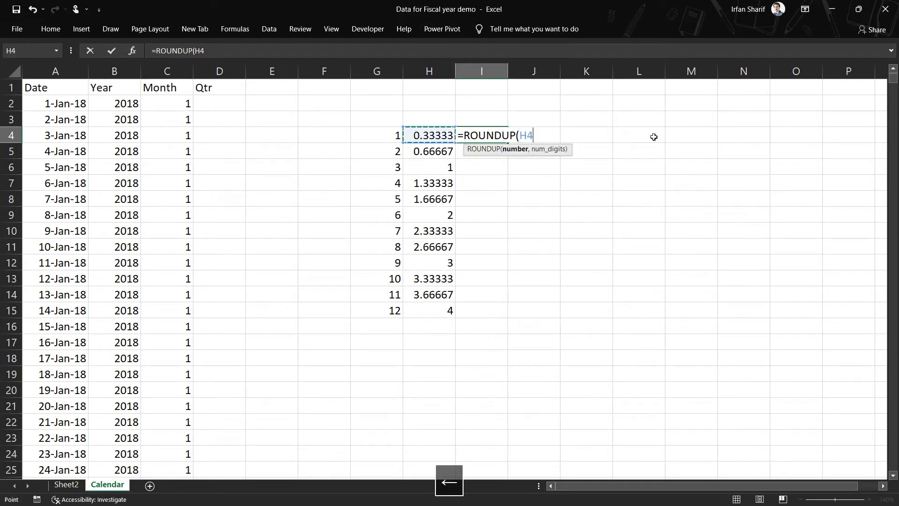
{"action": "type", "text": ",0"}
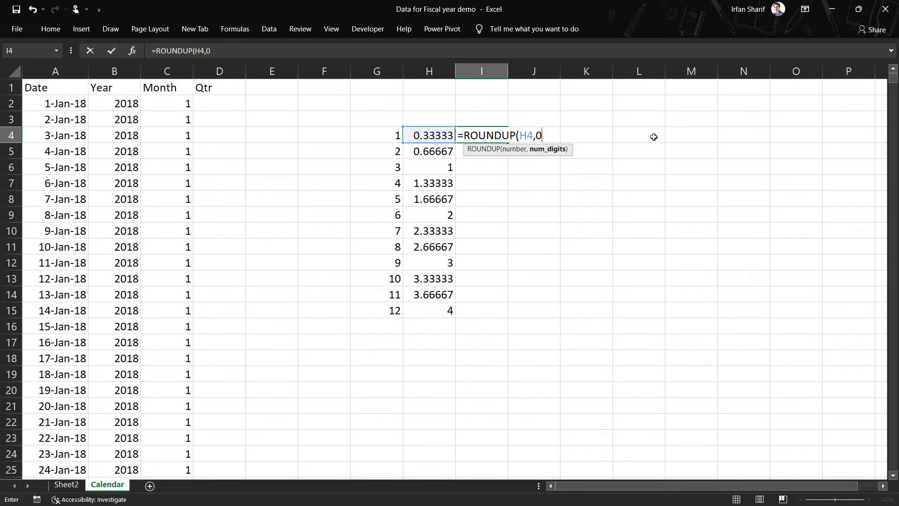
{"action": "type", "text": ")"}
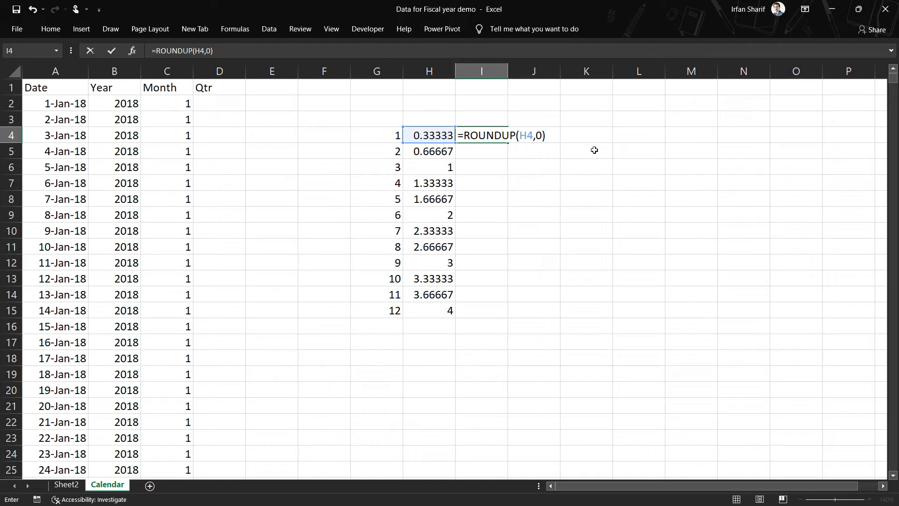
{"action": "key", "text": "Return"}
{"action": "left_click", "coordinate": [488, 137]}
{"action": "left_click_drag", "start_coordinate": [510, 142], "coordinate": [505, 314]}
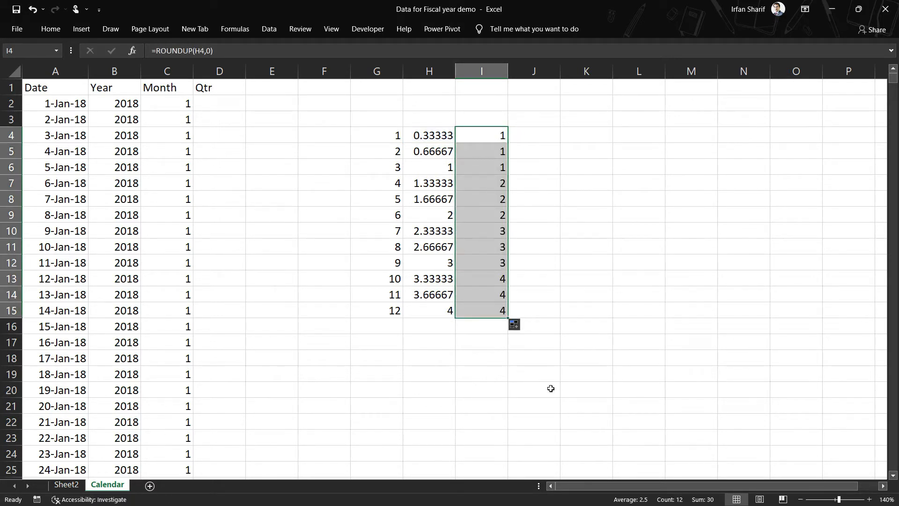
{"action": "left_click", "coordinate": [502, 216]}
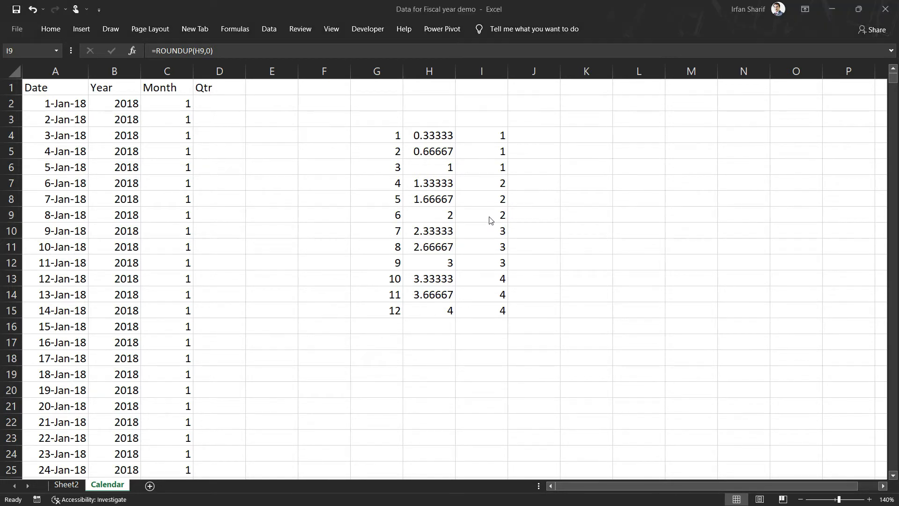
Step: Enter =ROUNDUP(C2/3,0) in D2 and fill the formula down the whole Qtr column
{"action": "left_click", "coordinate": [218, 108]}
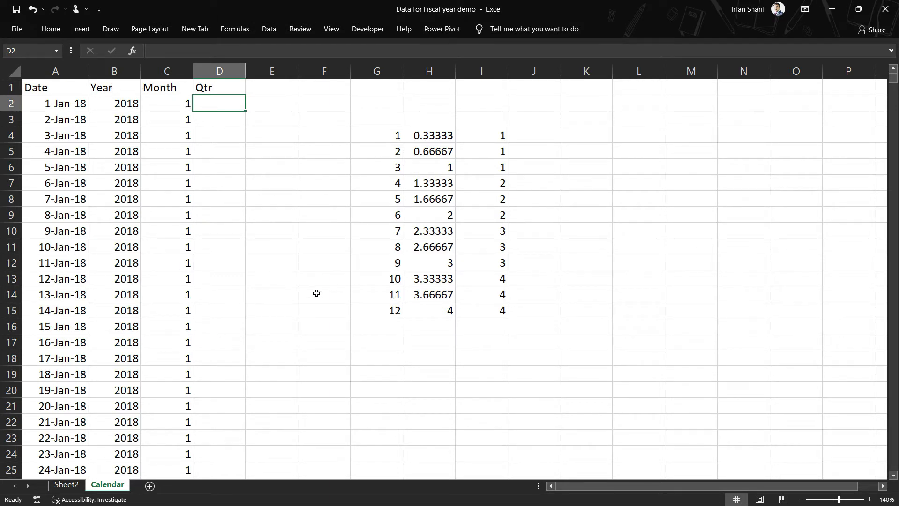
{"action": "type", "text": "=round"}
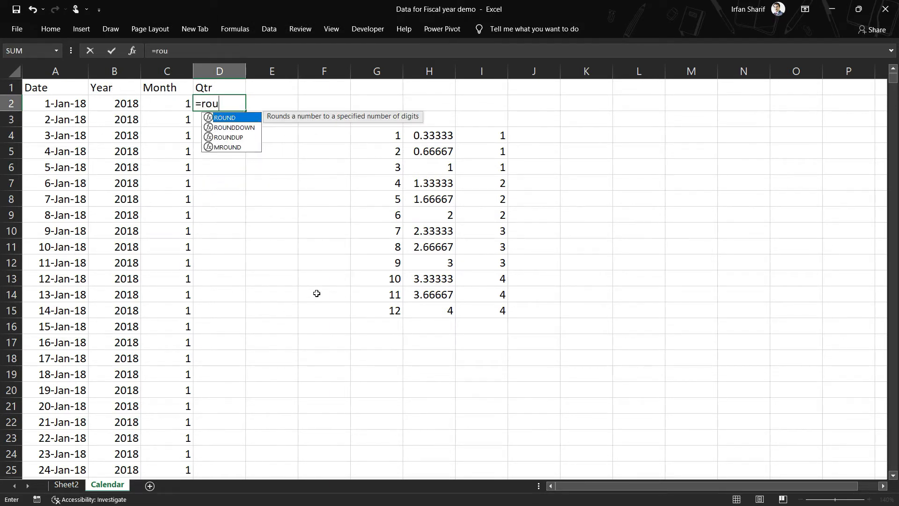
{"action": "key", "text": "Down"}
{"action": "key", "text": "Down"}
{"action": "key", "text": "Tab"}
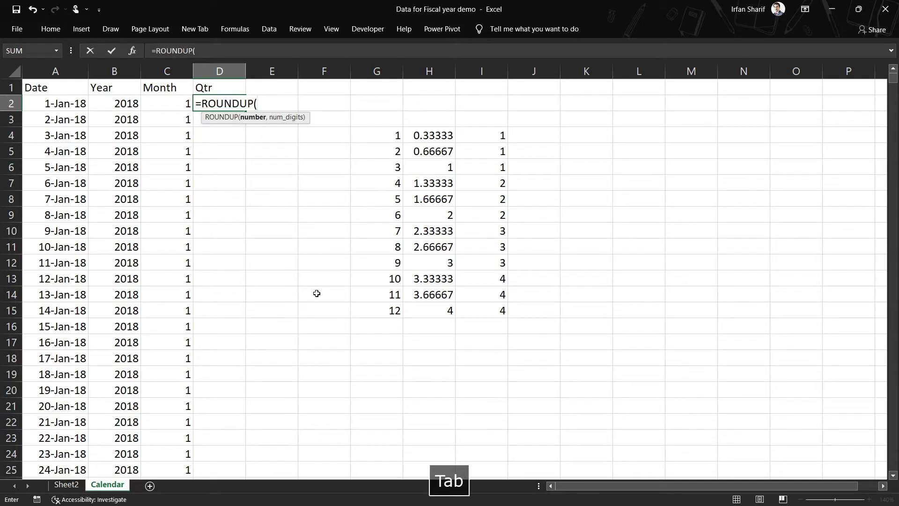
{"action": "left_click", "coordinate": [179, 107]}
{"action": "type", "text": "/3,0"}
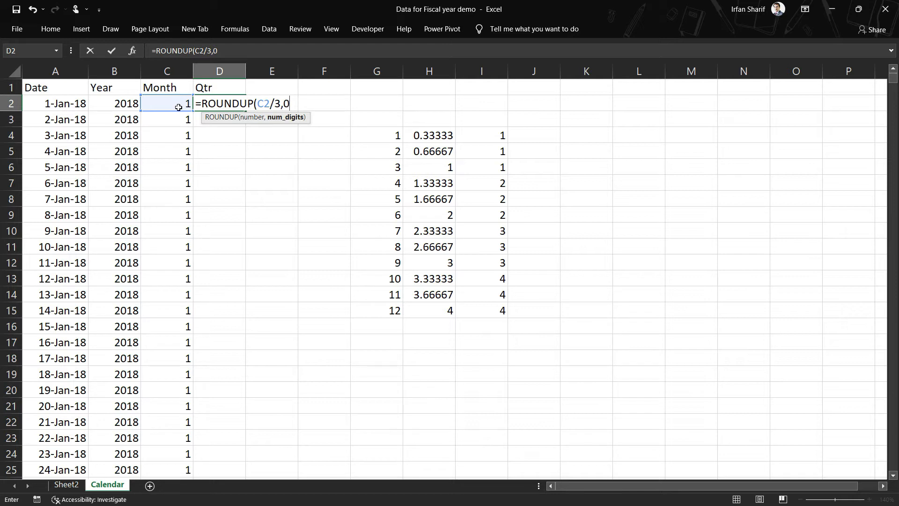
{"action": "type", "text": ")"}
{"action": "key", "text": "Return"}
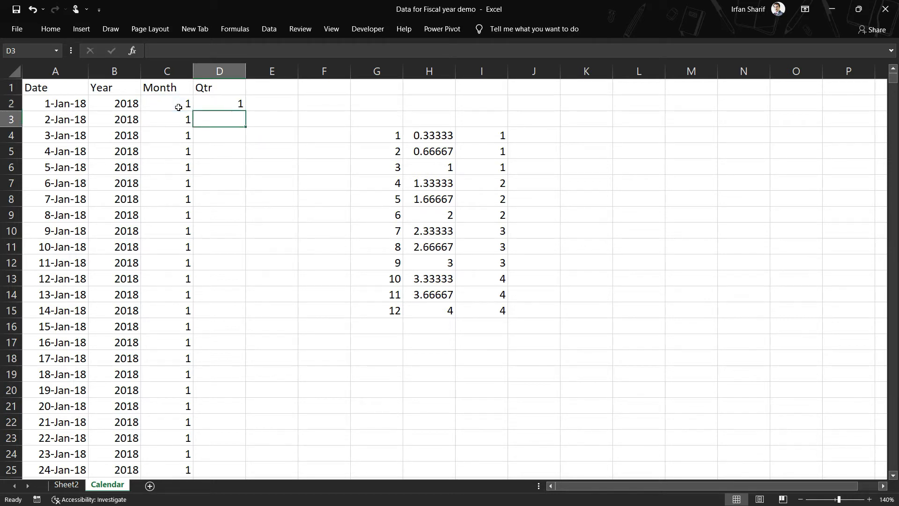
{"action": "left_click", "coordinate": [227, 102]}
{"action": "double_click", "coordinate": [245, 110]}
{"action": "left_click", "coordinate": [224, 164]}
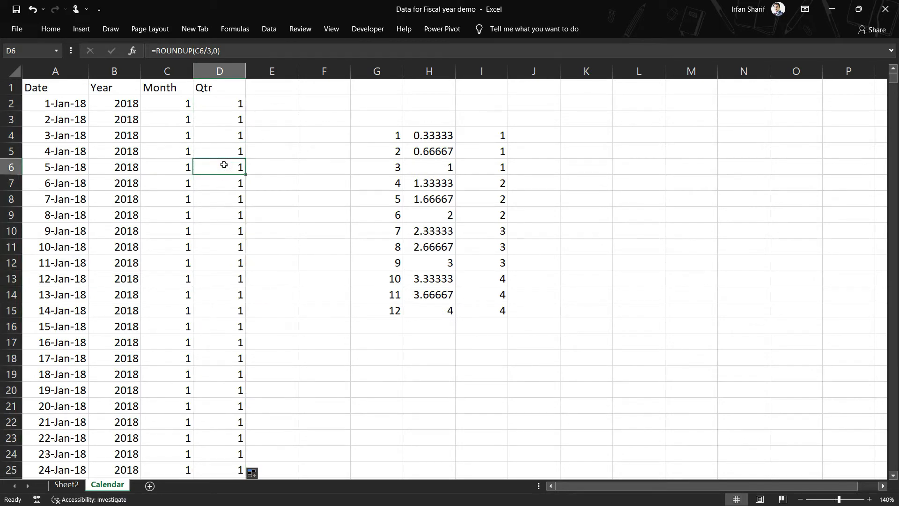
Step: Check the Qtr values further down the list, around the change from March to April 2018
{"action": "key", "text": "Page_Down"}
{"action": "key", "text": "Page_Down"}
{"action": "key", "text": "Page_Down"}
{"action": "key", "text": "Page_Down"}
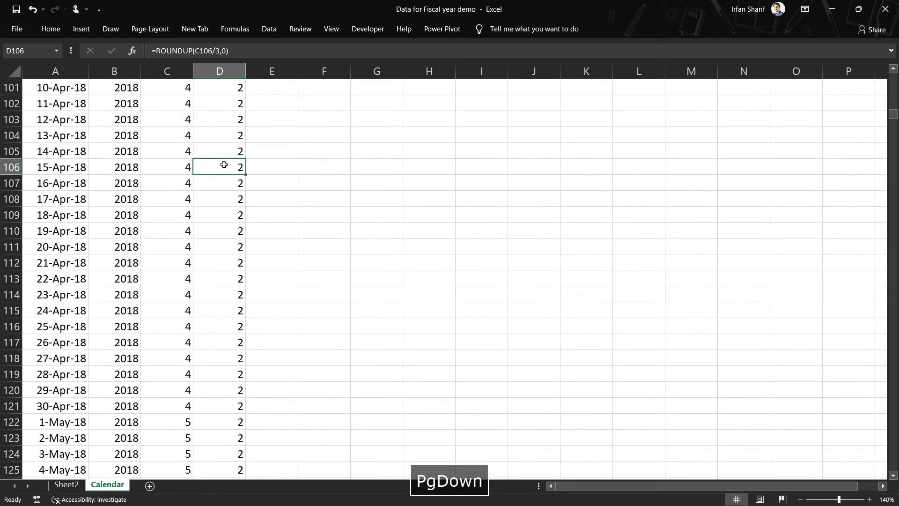
{"action": "key", "text": "Up"}
{"action": "key", "text": "Up"}
{"action": "key", "text": "Up"}
{"action": "key", "text": "Up"}
{"action": "key", "text": "Up"}
{"action": "key", "text": "Up"}
{"action": "key", "text": "Up"}
{"action": "key", "text": "Up"}
{"action": "key", "text": "Up"}
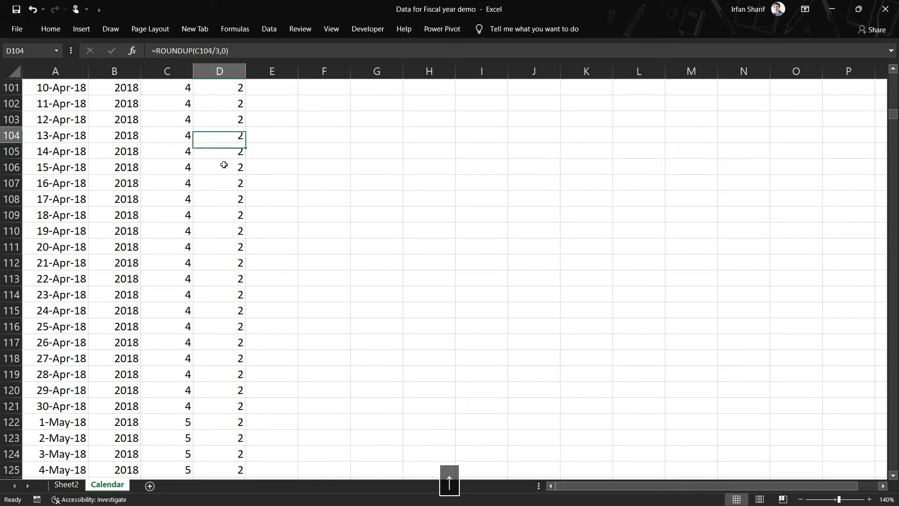
{"action": "key", "text": "Up"}
{"action": "key", "text": "Up"}
{"action": "key", "text": "Up"}
{"action": "key", "text": "Up"}
{"action": "key", "text": "Up"}
{"action": "key", "text": "Up"}
{"action": "key", "text": "Up"}
{"action": "key", "text": "Up"}
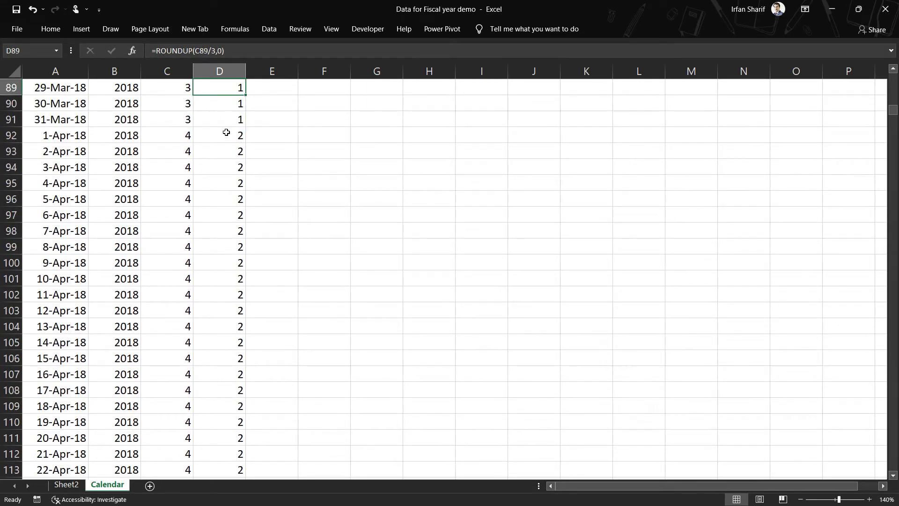
{"action": "key", "text": "ctrl+Up"}
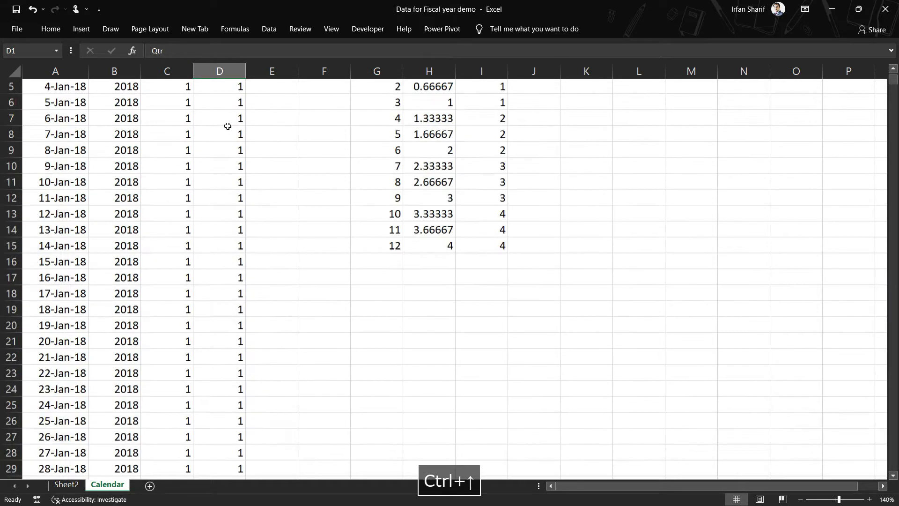
Step: Delete the helper columns G through J
{"action": "key", "text": "Down"}
{"action": "key", "text": "Left"}
{"action": "key", "text": "Right"}
{"action": "key", "text": "Right"}
{"action": "key", "text": "Right"}
{"action": "key", "text": "Right"}
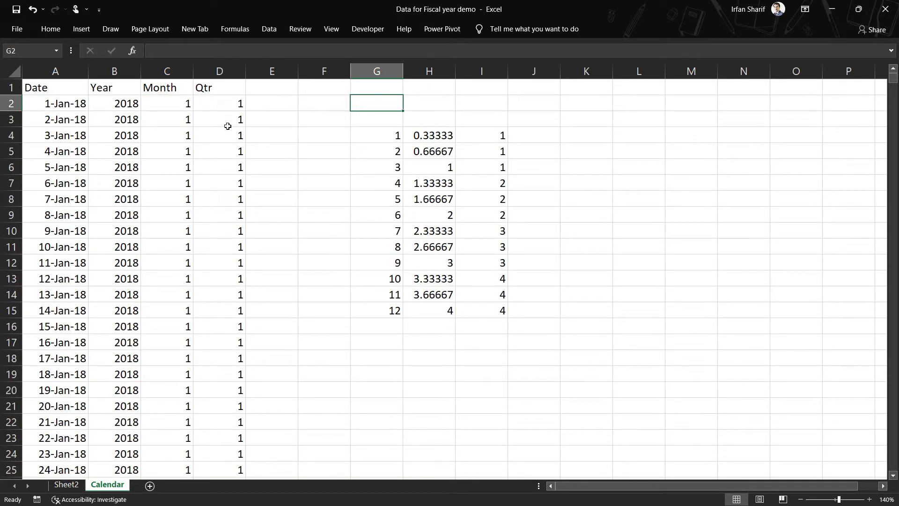
{"action": "key", "text": "Down"}
{"action": "key", "text": "ctrl+space"}
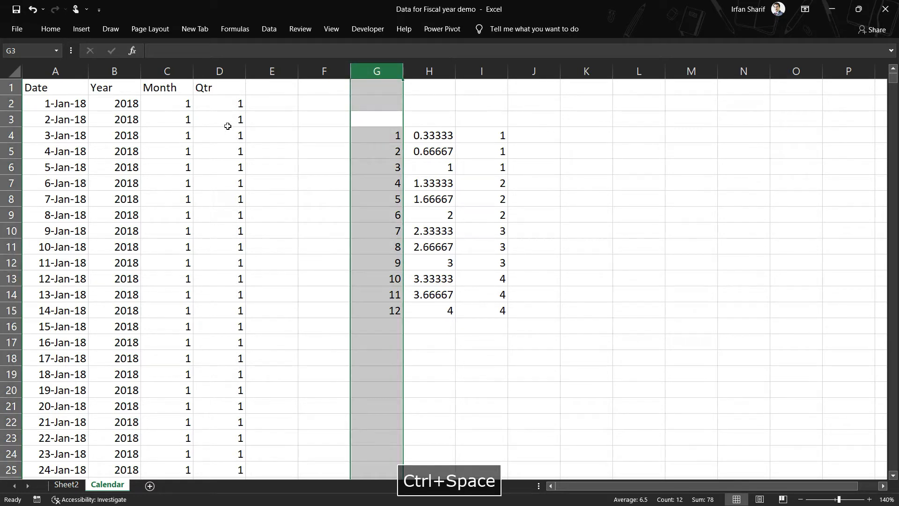
{"action": "key", "text": "shift+Right"}
{"action": "key", "text": "shift+Right"}
{"action": "key", "text": "shift+Right"}
{"action": "key", "text": "ctrl+minus"}
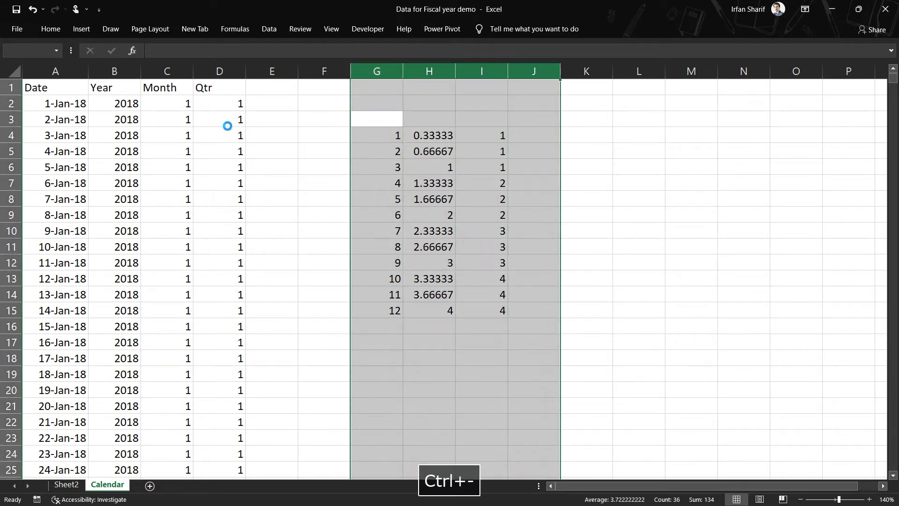
Step: Enter the header FY in E1 for a fiscal-year column
{"action": "key", "text": "Left"}
{"action": "key", "text": "Left"}
{"action": "key", "text": "Up"}
{"action": "key", "text": "Up"}
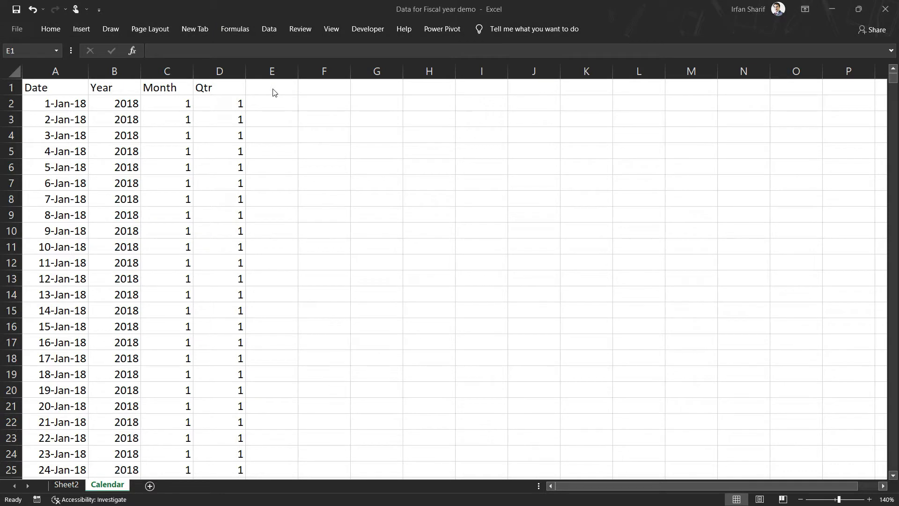
{"action": "left_click", "coordinate": [274, 89]}
{"action": "type", "text": "FY"}
{"action": "key", "text": "Return"}
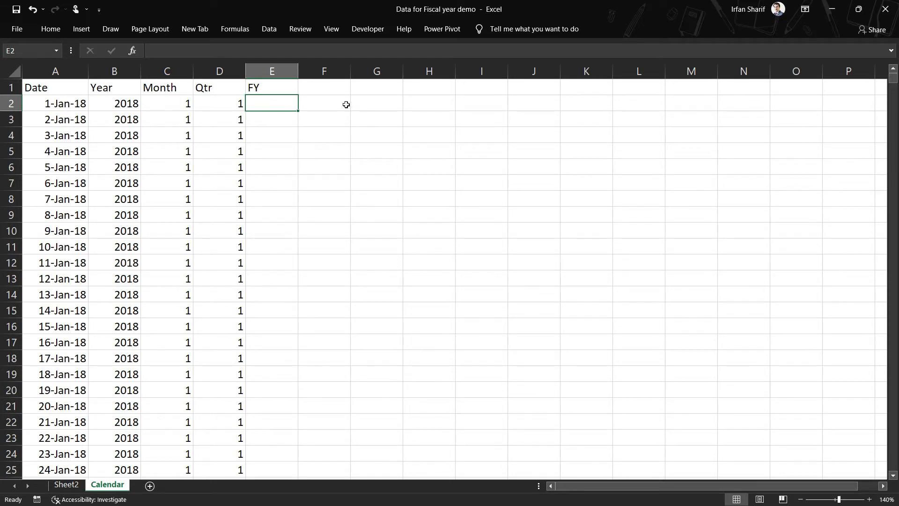
{"action": "left_click", "coordinate": [176, 109]}
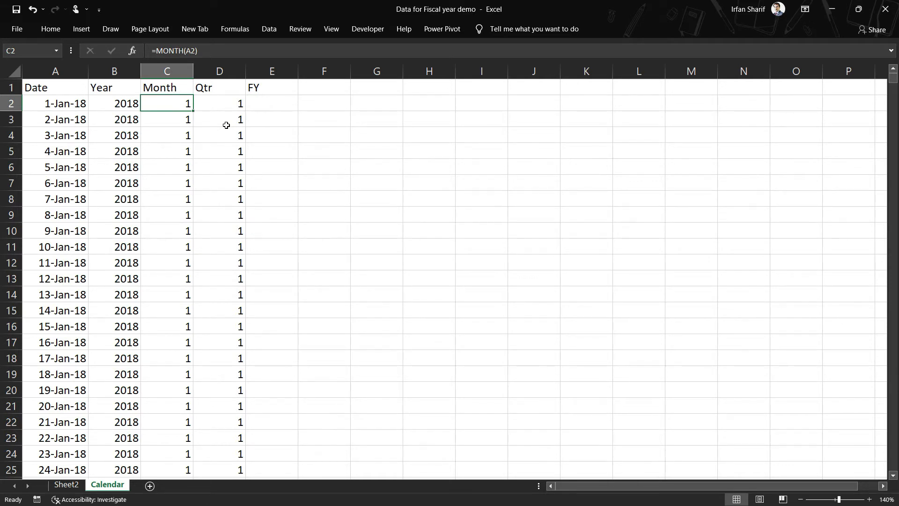
{"action": "left_click", "coordinate": [125, 106]}
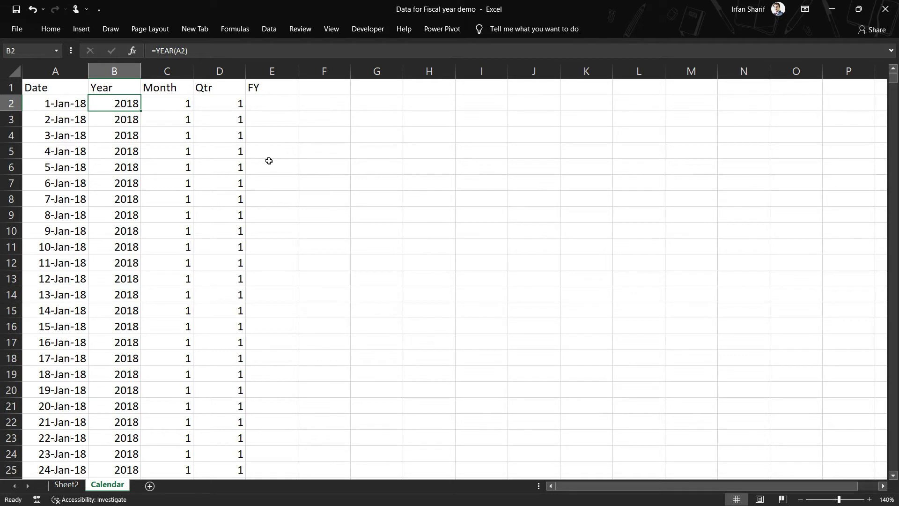
{"action": "left_click", "coordinate": [172, 158]}
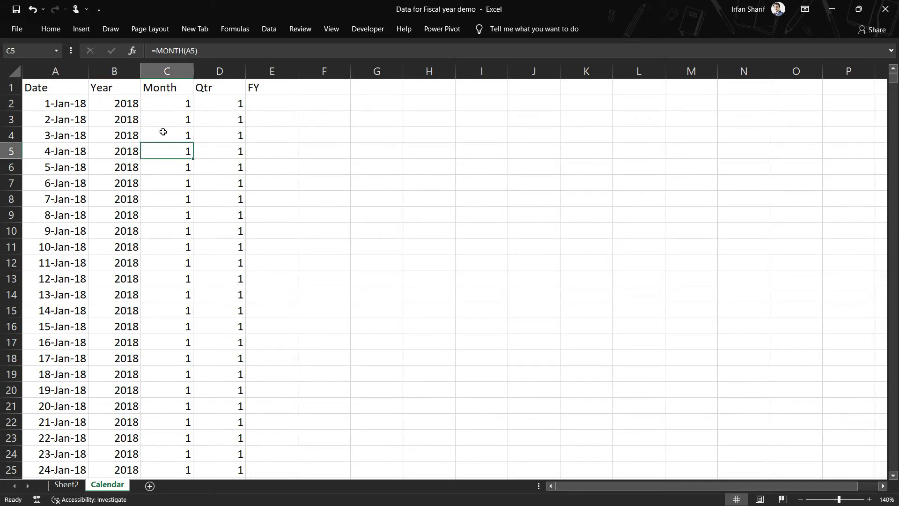
{"action": "left_click", "coordinate": [121, 164]}
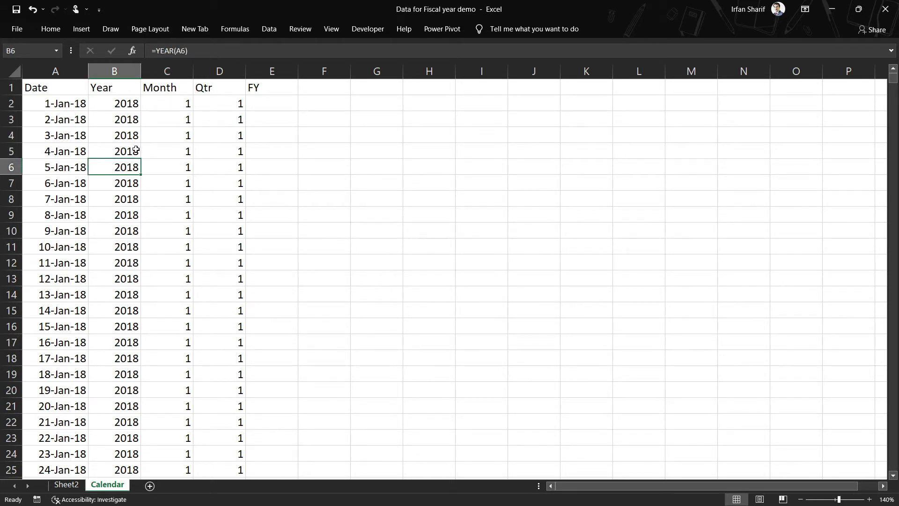
Step: Enter =IF(C2<=6,B2, IF(C2>6, B2+1, 0)) in E2 and fill the formula down the whole FY column
{"action": "left_click", "coordinate": [277, 105]}
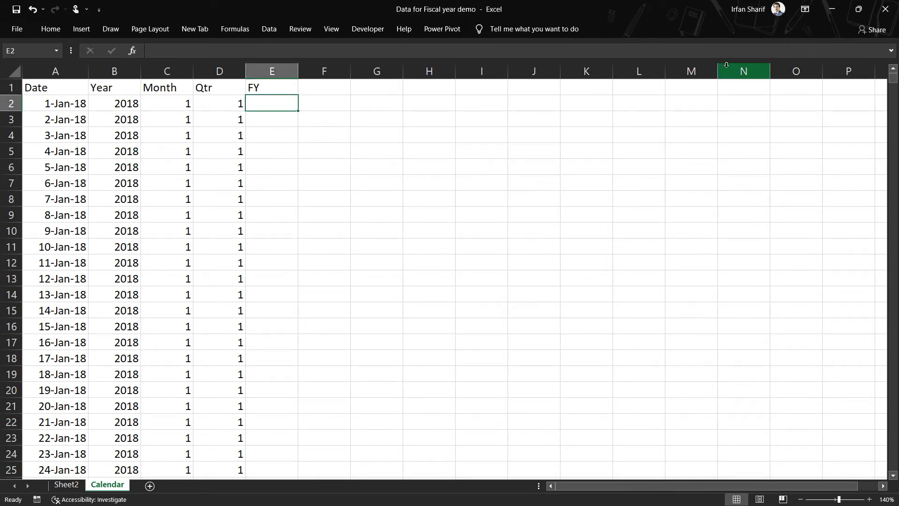
{"action": "type", "text": "=if"}
{"action": "key", "text": "Tab"}
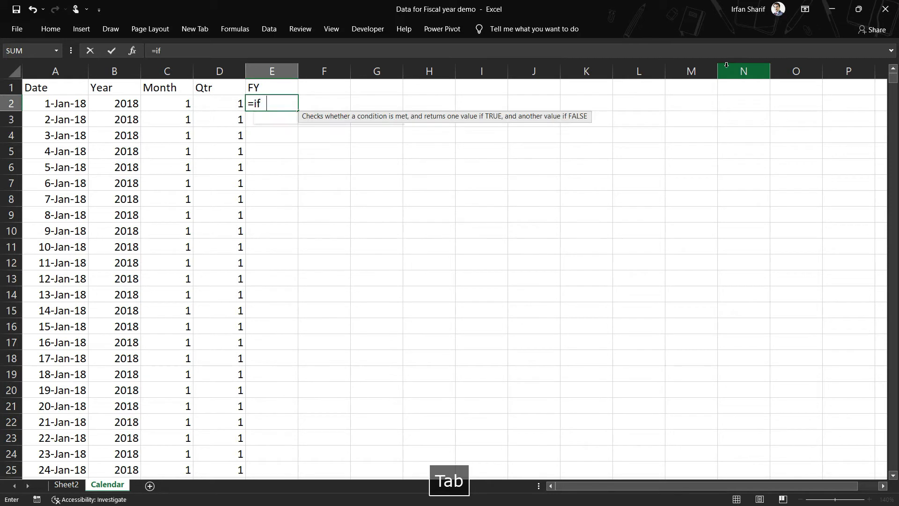
{"action": "left_click", "coordinate": [170, 106]}
{"action": "type", "text": "<=6,"}
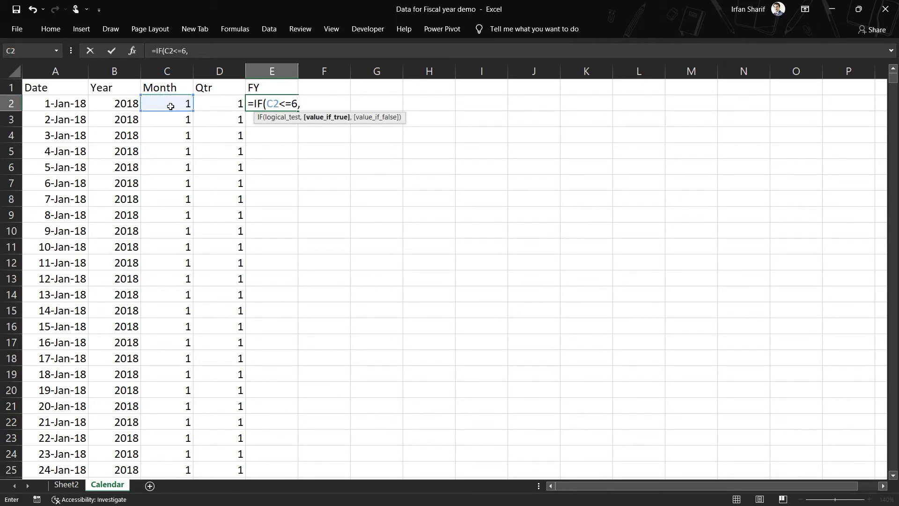
{"action": "left_click", "coordinate": [129, 103]}
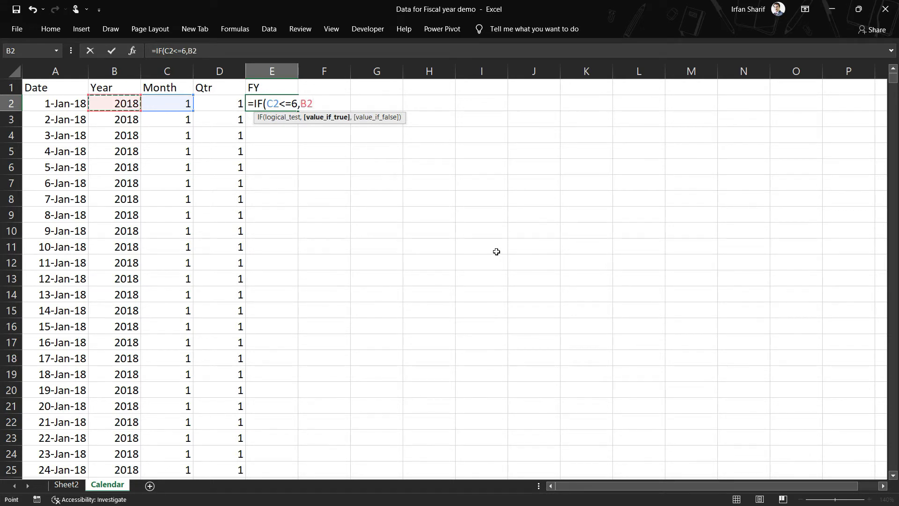
{"action": "type", "text": ", "}
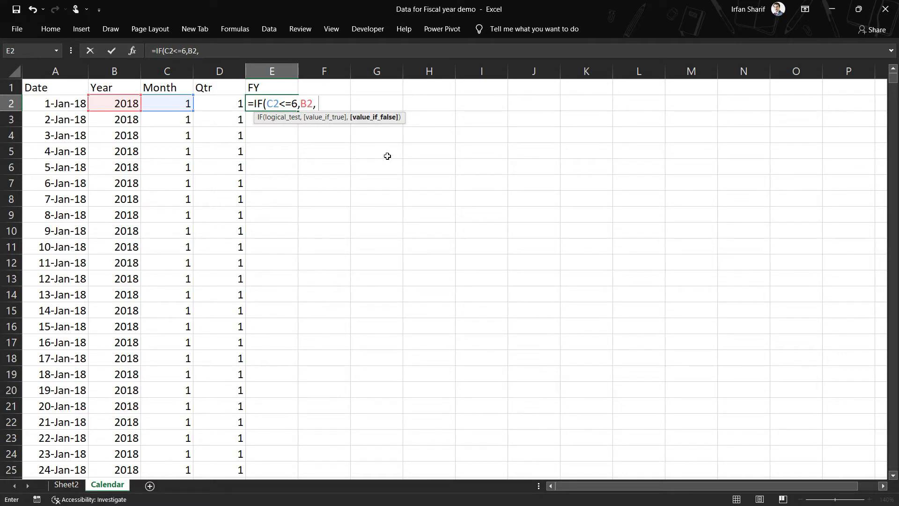
{"action": "type", "text": "IF"}
{"action": "key", "text": "Tab"}
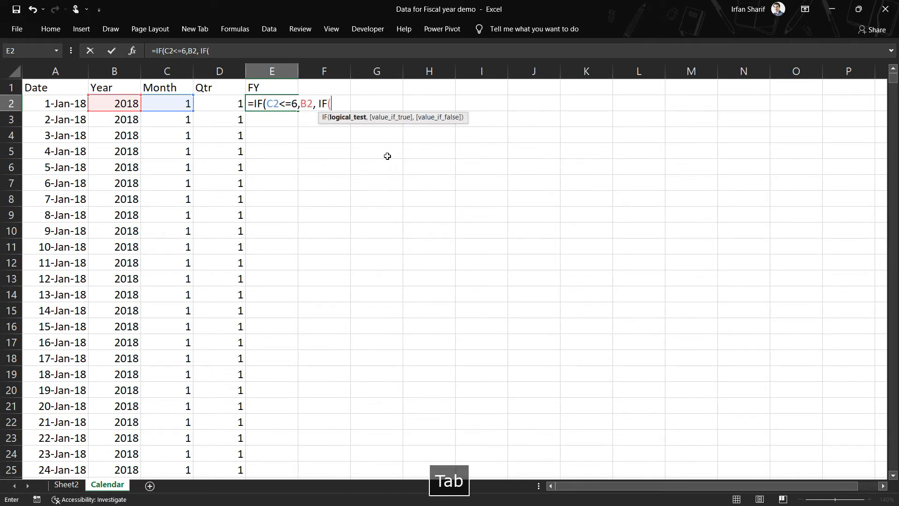
{"action": "left_click", "coordinate": [173, 103]}
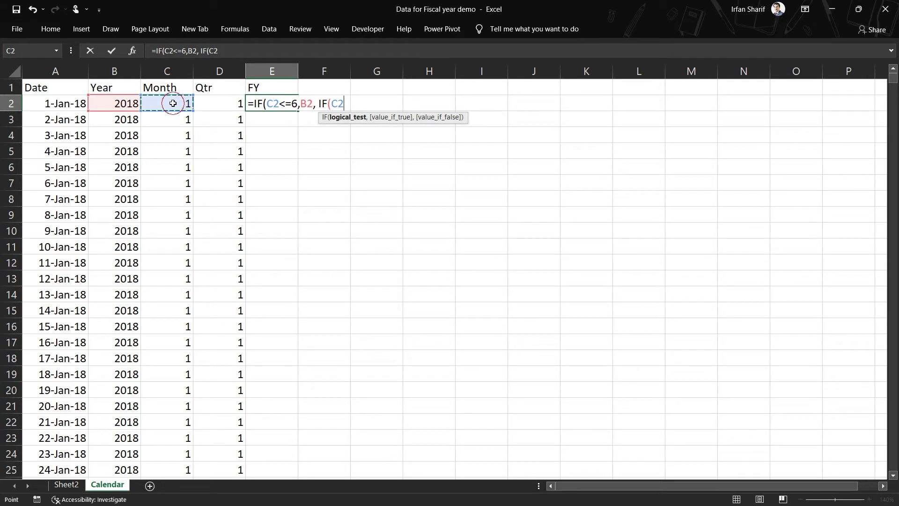
{"action": "type", "text": ">6,"}
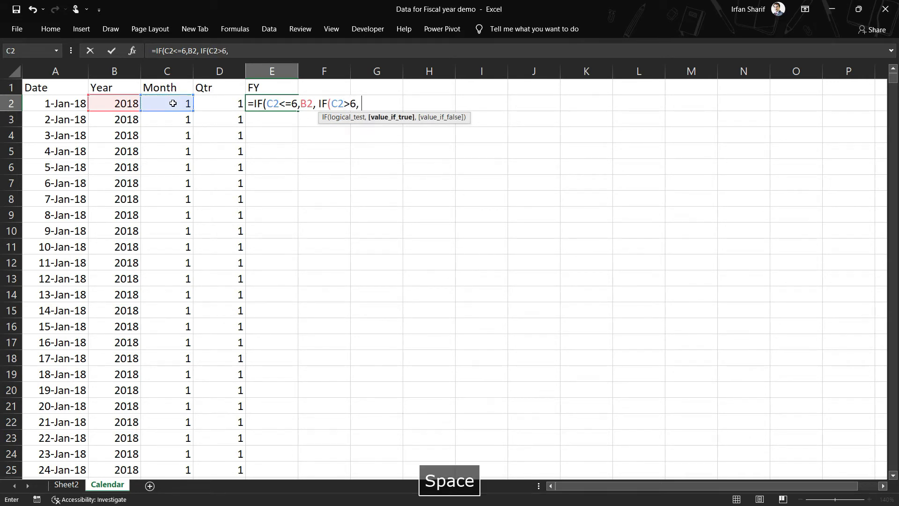
{"action": "left_click", "coordinate": [125, 104]}
{"action": "type", "text": "+"}
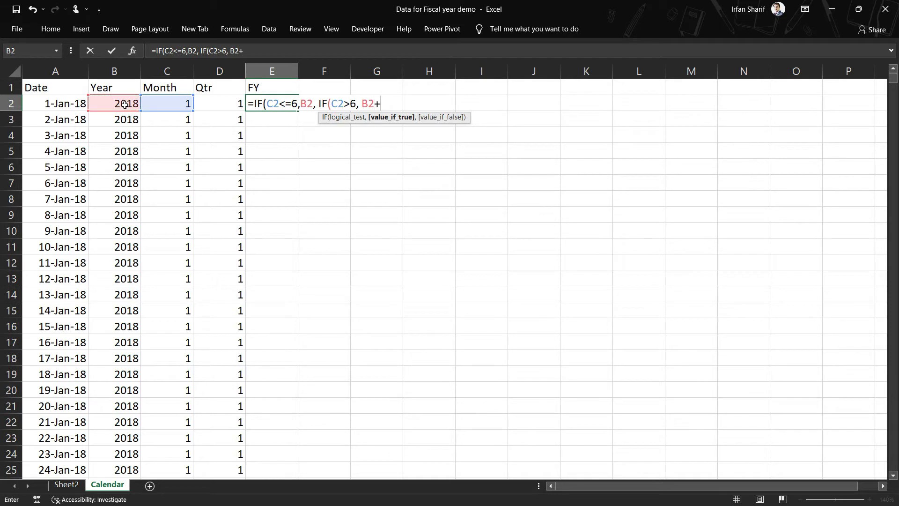
{"action": "type", "text": "1, "}
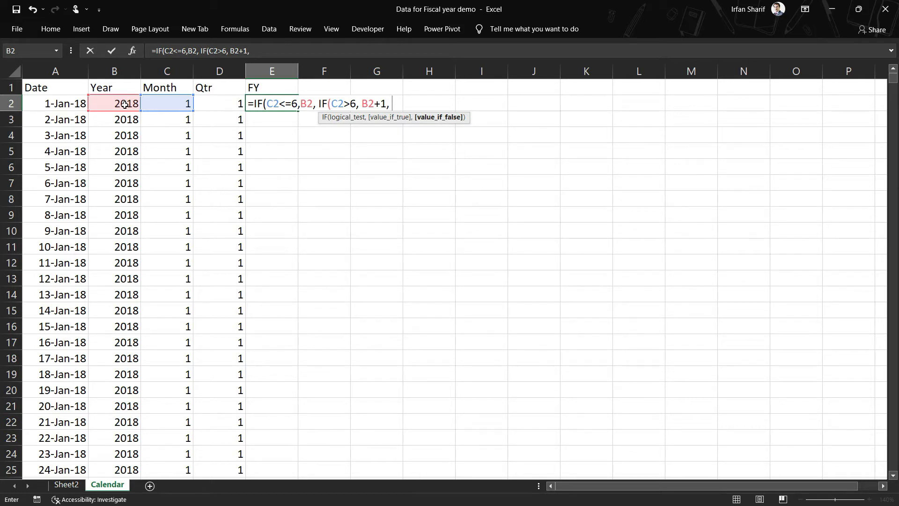
{"action": "type", "text": "0)"}
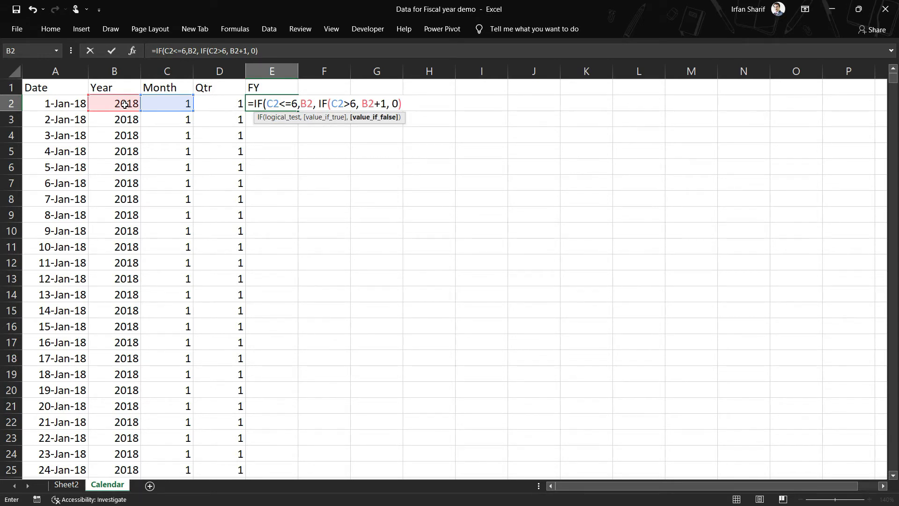
{"action": "type", "text": ")"}
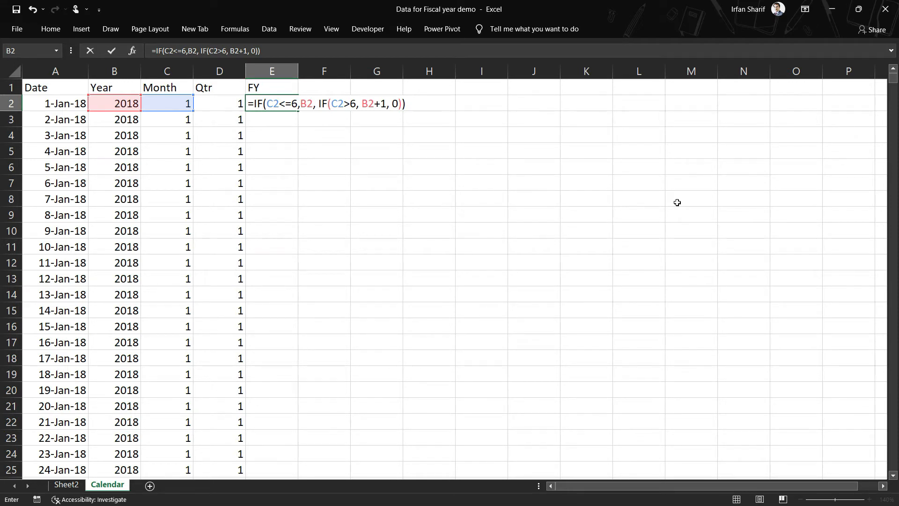
{"action": "key", "text": "Return"}
{"action": "left_click", "coordinate": [267, 99]}
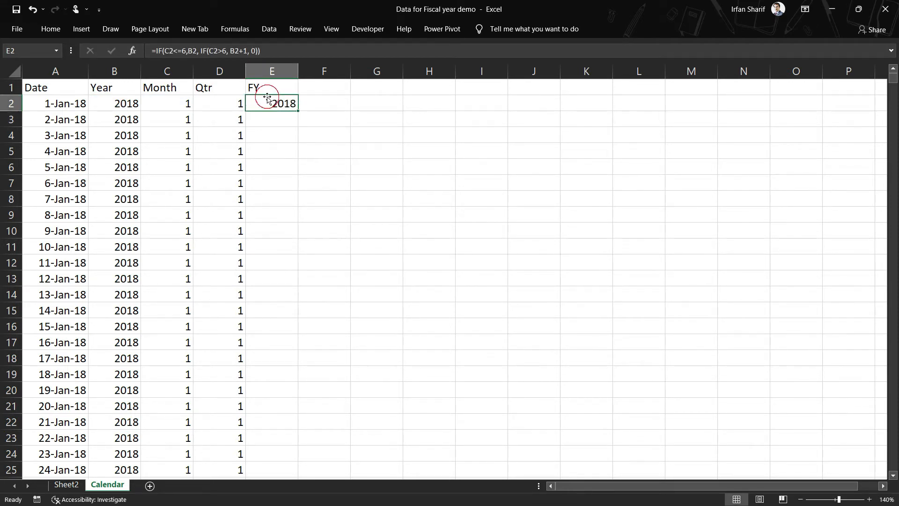
{"action": "double_click", "coordinate": [298, 111]}
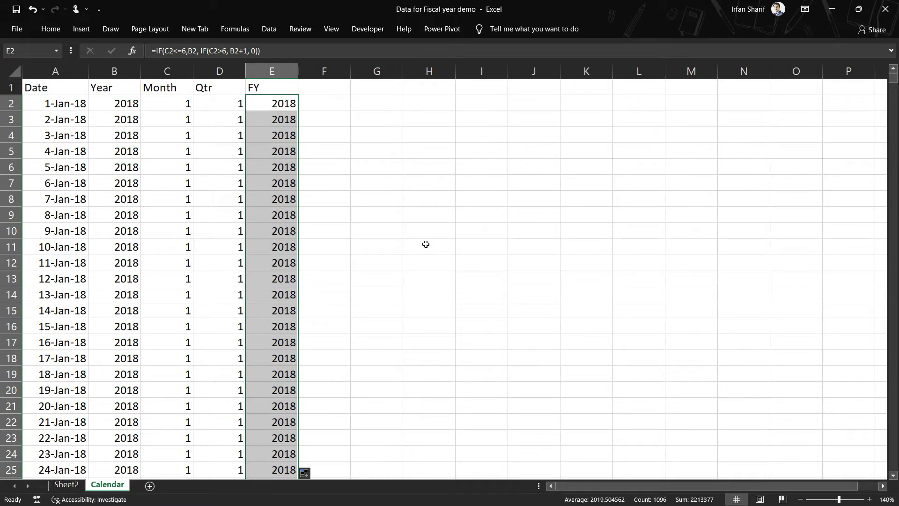
Step: Check the Month and FY values around the change from June to July 2018
{"action": "key", "text": "Page_Down"}
{"action": "key", "text": "Page_Down"}
{"action": "key", "text": "Page_Down"}
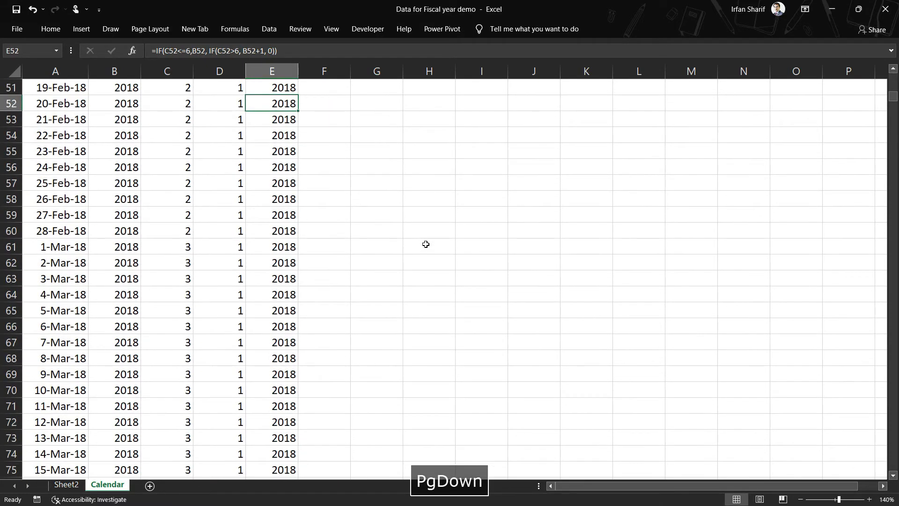
{"action": "key", "text": "Page_Down"}
{"action": "key", "text": "Page_Down"}
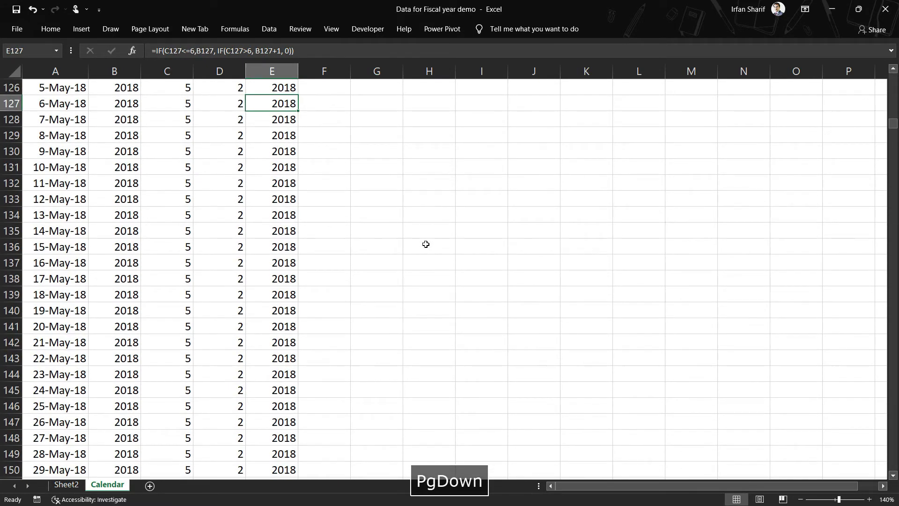
{"action": "key", "text": "Page_Down"}
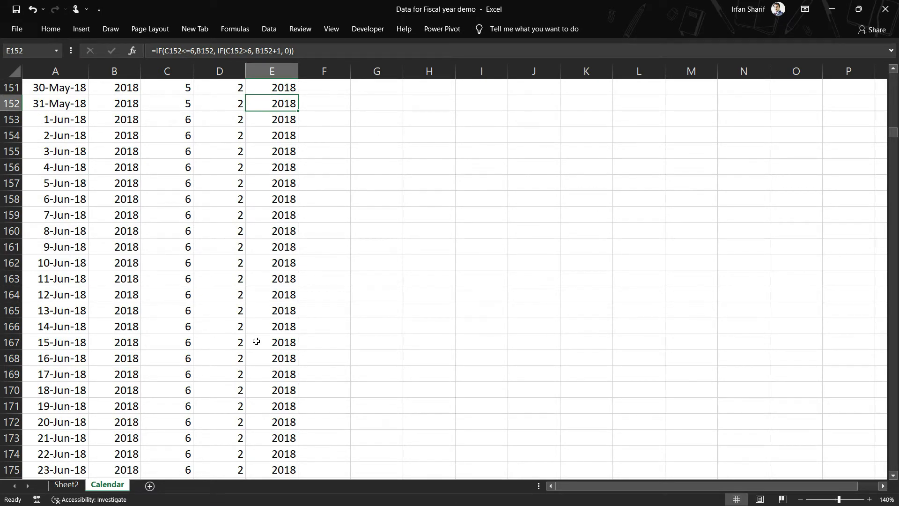
{"action": "key", "text": "Page_Down"}
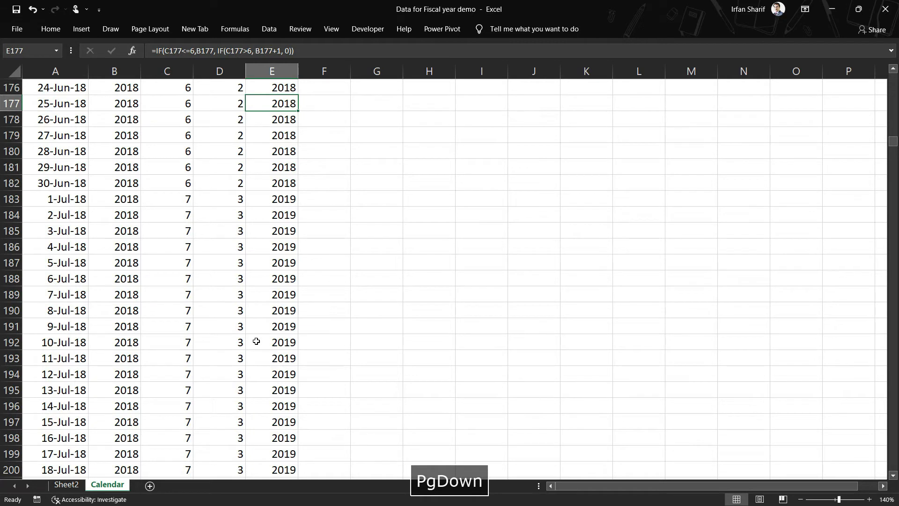
{"action": "left_click", "coordinate": [179, 201]}
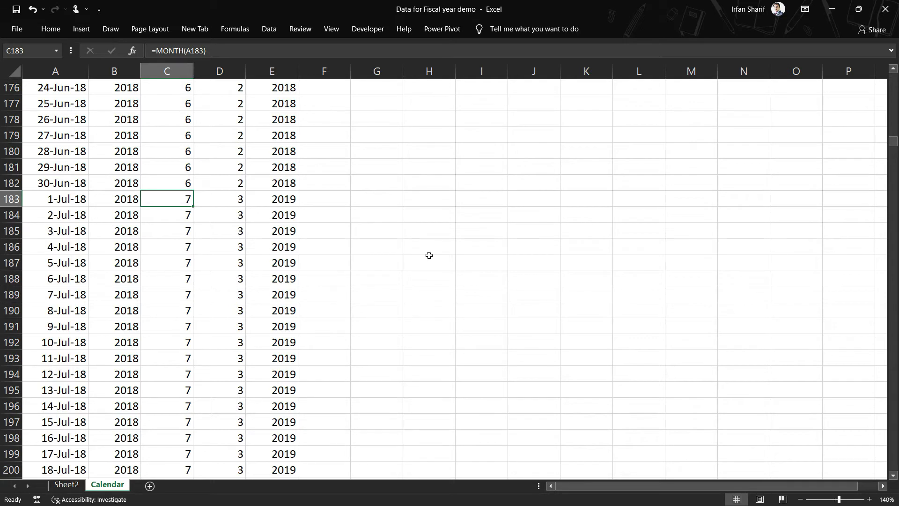
{"action": "left_click", "coordinate": [276, 201]}
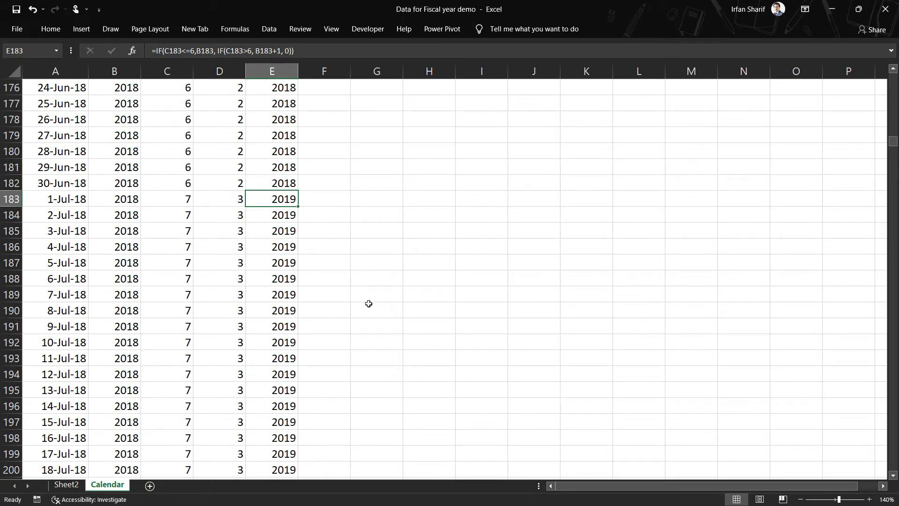
Step: Check the Year and FY values around the change from December 2018 to January 2019
{"action": "key", "text": "Page_Down"}
{"action": "key", "text": "Page_Down"}
{"action": "key", "text": "Page_Down"}
{"action": "key", "text": "Page_Down"}
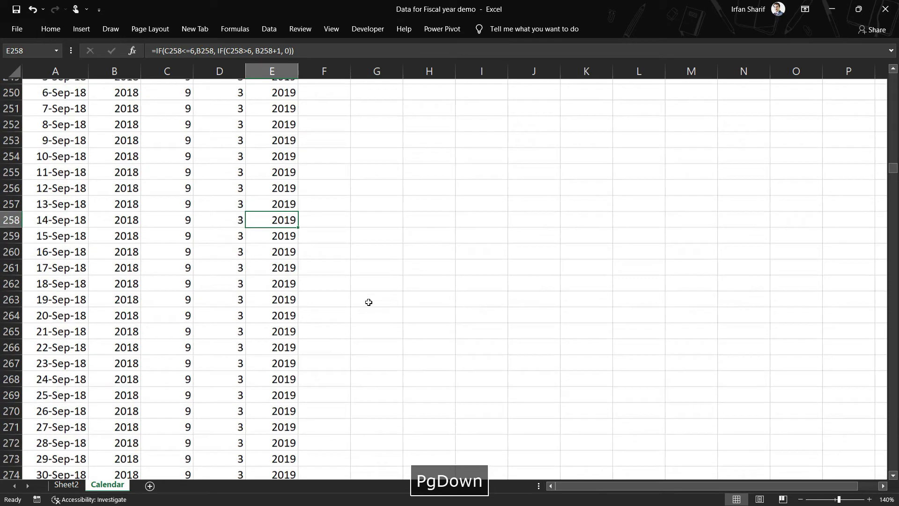
{"action": "key", "text": "Page_Down"}
{"action": "key", "text": "Page_Down"}
{"action": "key", "text": "Page_Down"}
{"action": "key", "text": "Page_Down"}
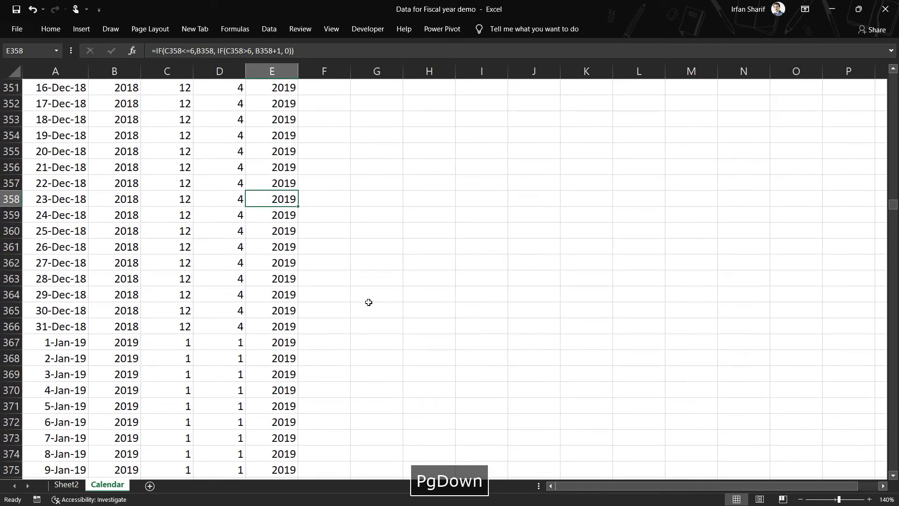
{"action": "left_click", "coordinate": [145, 106]}
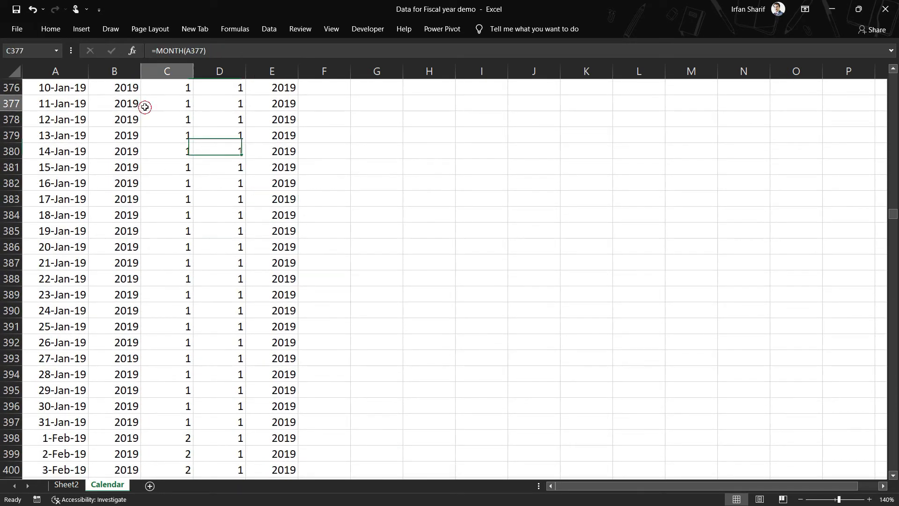
{"action": "key", "text": "Left"}
{"action": "key", "text": "Up"}
{"action": "key", "text": "Up"}
{"action": "key", "text": "Up"}
{"action": "key", "text": "Up"}
{"action": "key", "text": "Up"}
{"action": "key", "text": "Up"}
{"action": "key", "text": "Up"}
{"action": "key", "text": "Up"}
{"action": "key", "text": "Up"}
{"action": "key", "text": "Up"}
{"action": "key", "text": "Up"}
{"action": "key", "text": "Up"}
{"action": "key", "text": "Up"}
{"action": "key", "text": "Up"}
{"action": "key", "text": "Up"}
{"action": "key", "text": "Up"}
{"action": "key", "text": "Up"}
{"action": "key", "text": "Up"}
{"action": "key", "text": "Up"}
{"action": "key", "text": "Up"}
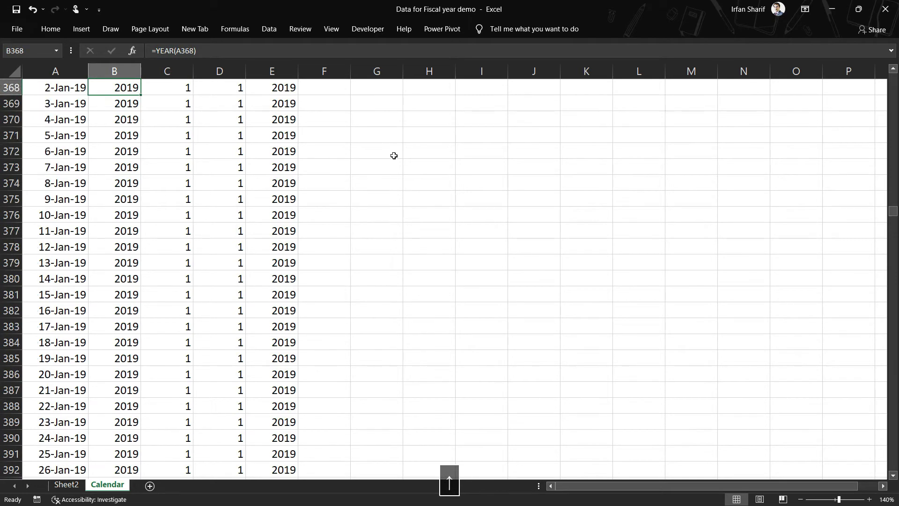
{"action": "key", "text": "Down"}
{"action": "key", "text": "Down"}
{"action": "key", "text": "Down"}
{"action": "key", "text": "Down"}
{"action": "key", "text": "Down"}
{"action": "key", "text": "Down"}
{"action": "key", "text": "Down"}
{"action": "key", "text": "Down"}
{"action": "key", "text": "Down"}
{"action": "key", "text": "Down"}
{"action": "key", "text": "Down"}
{"action": "key", "text": "Down"}
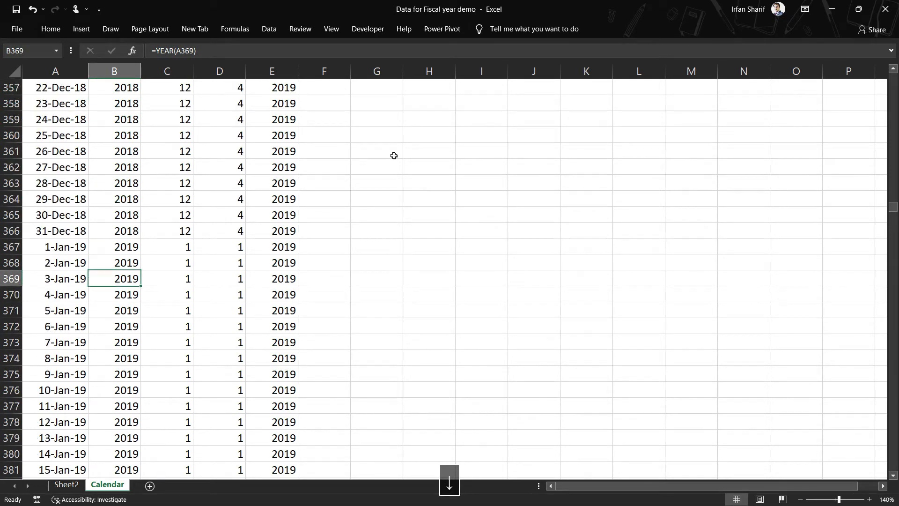
{"action": "key", "text": "Up"}
{"action": "key", "text": "Up"}
{"action": "key", "text": "Right"}
{"action": "key", "text": "Right"}
{"action": "key", "text": "Right"}
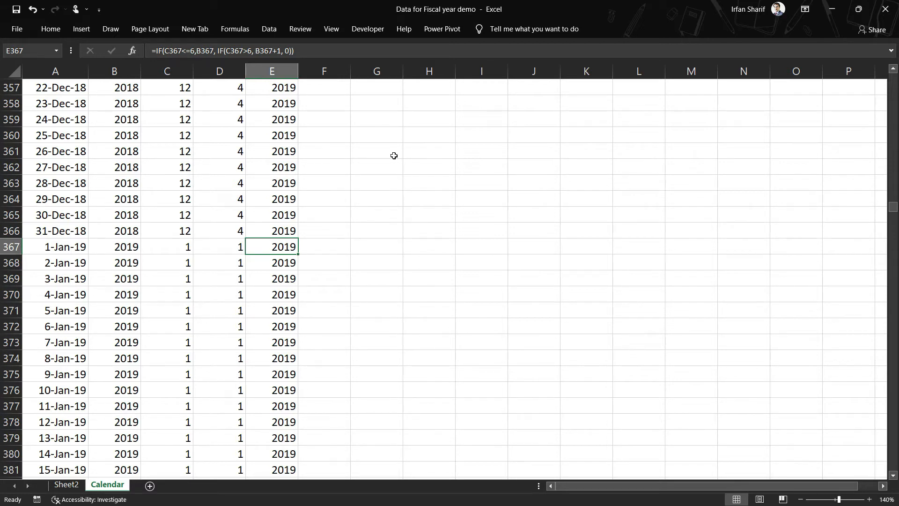
{"action": "left_click", "coordinate": [290, 263]}
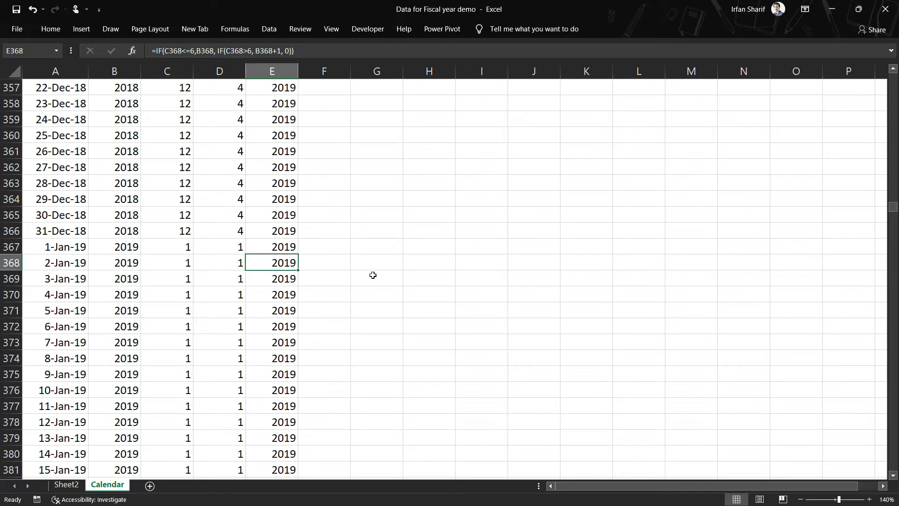
Step: Compare the Month, Year and FY values around the change from June to July 2019, then return to the FY header
{"action": "key", "text": "Page_Down"}
{"action": "key", "text": "Page_Down"}
{"action": "key", "text": "Page_Down"}
{"action": "key", "text": "Page_Down"}
{"action": "key", "text": "Page_Down"}
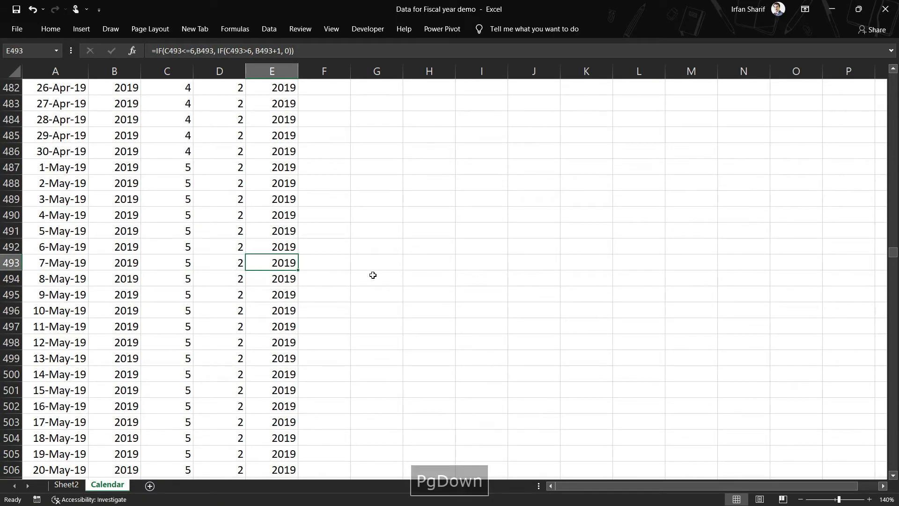
{"action": "key", "text": "Page_Down"}
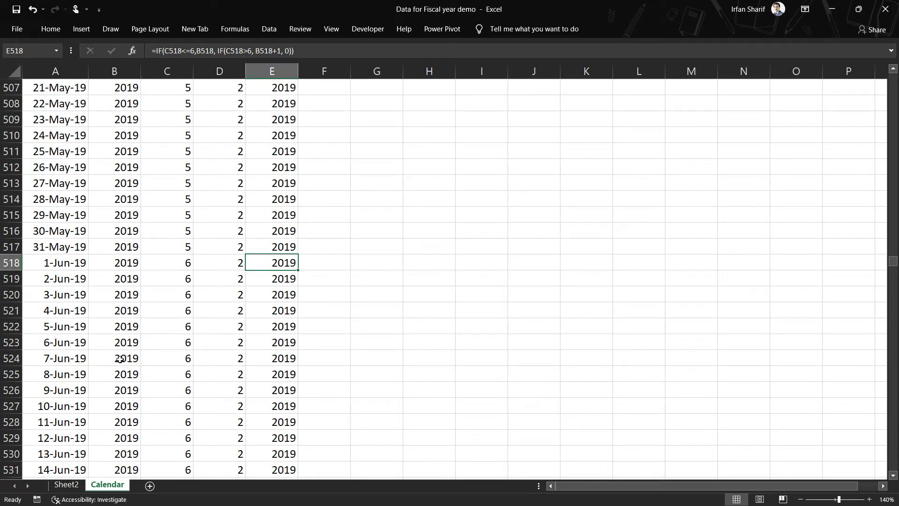
{"action": "left_click", "coordinate": [289, 370]}
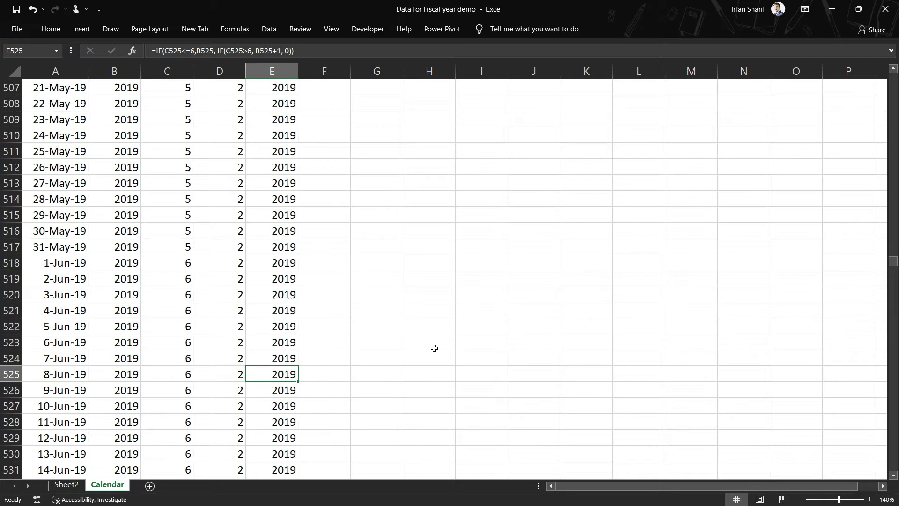
{"action": "key", "text": "Page_Down"}
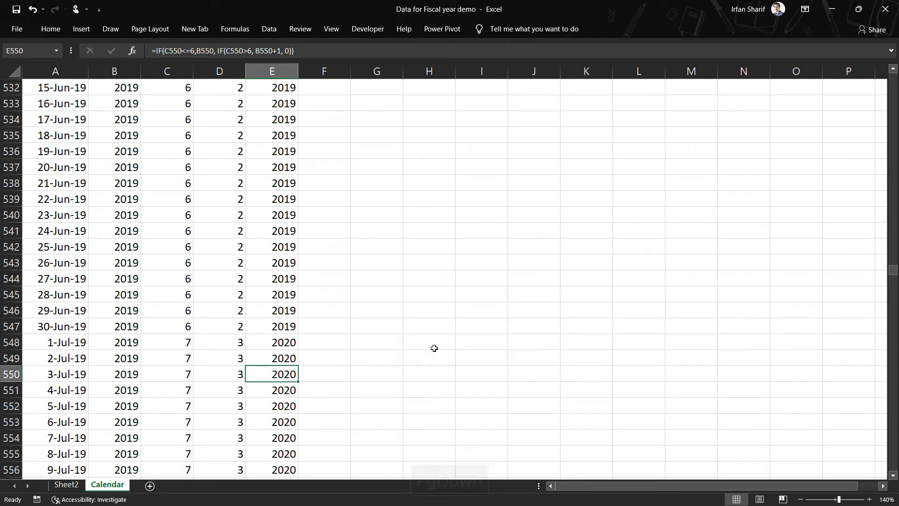
{"action": "left_click", "coordinate": [168, 340]}
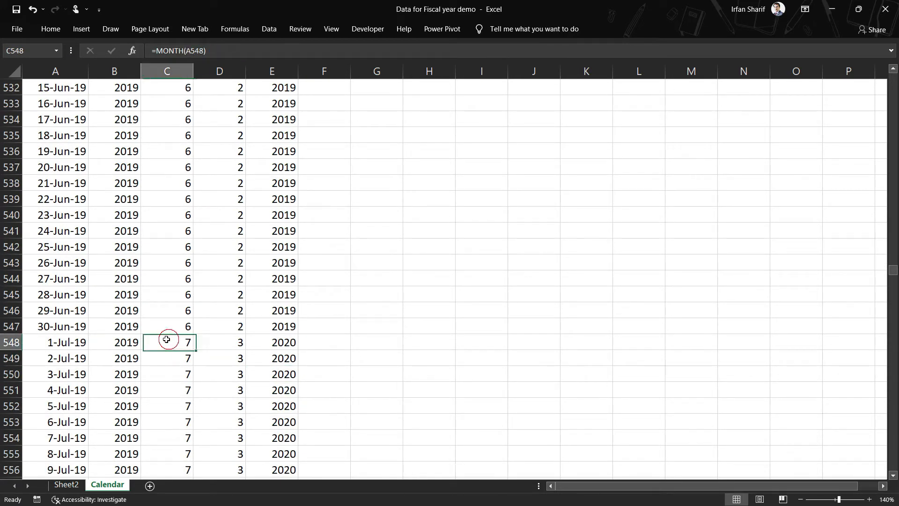
{"action": "left_click", "coordinate": [117, 341]}
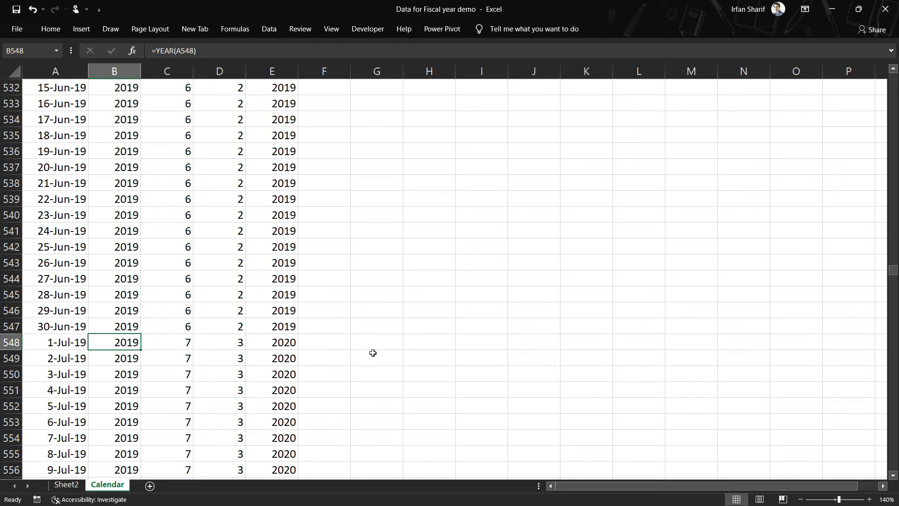
{"action": "left_click", "coordinate": [289, 343]}
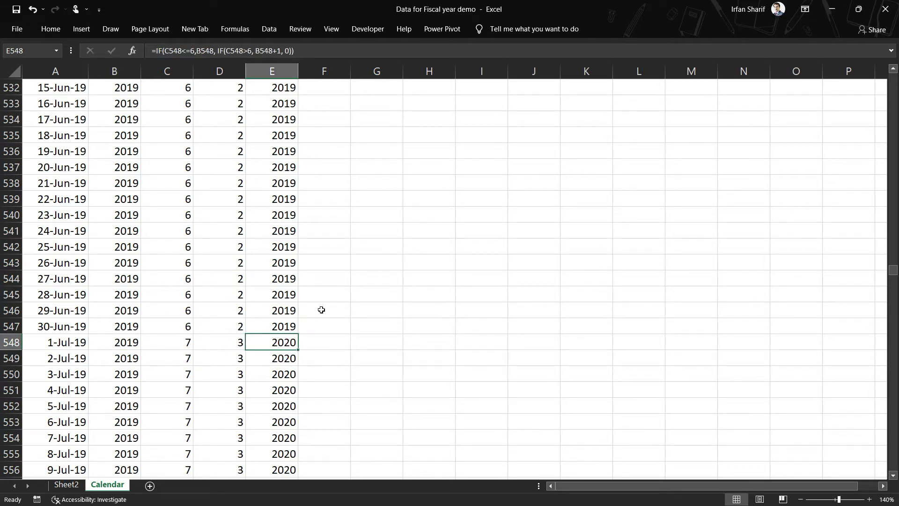
{"action": "key", "text": "ctrl+Up"}
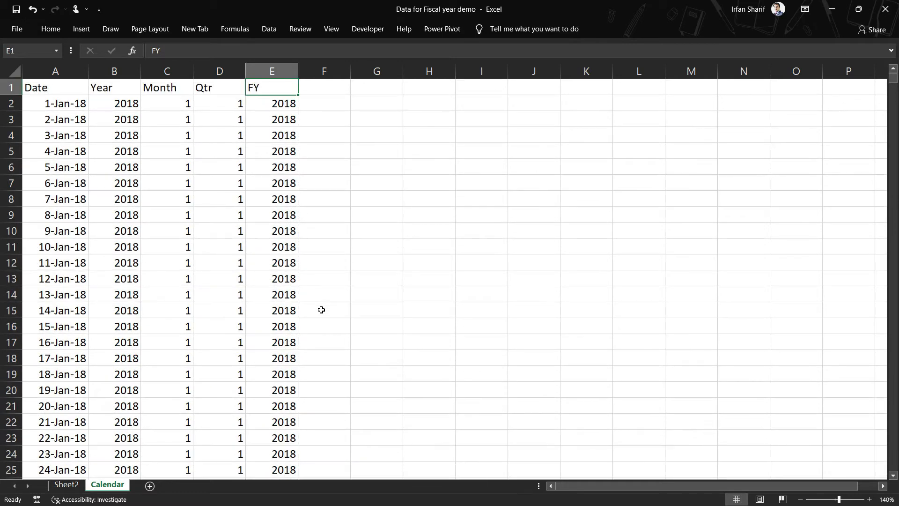
Step: Add the header Financial Qtr in cell F1
{"action": "key", "text": "Right"}
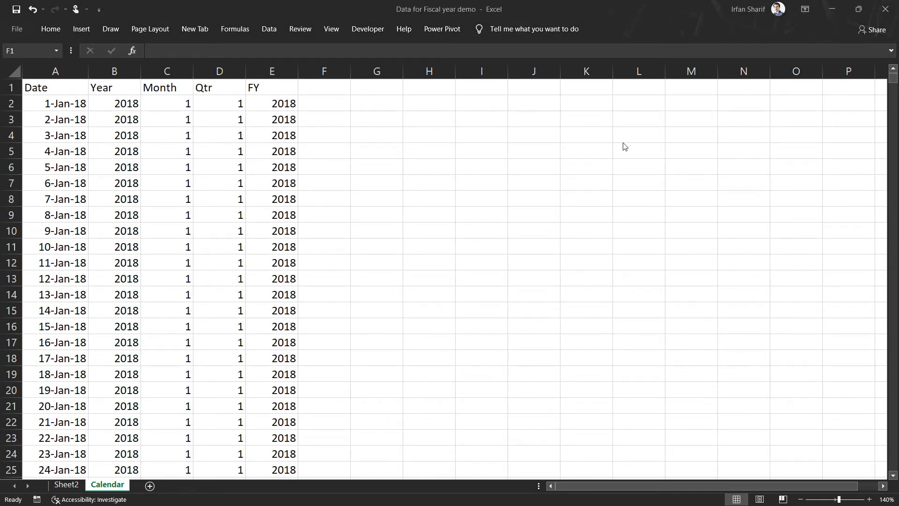
{"action": "left_click", "coordinate": [327, 86]}
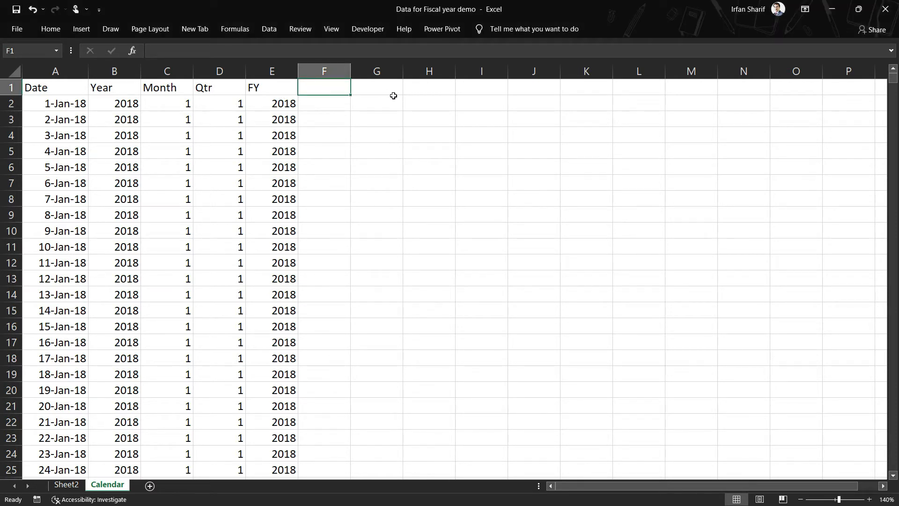
{"action": "type", "text": "Financial"}
{"action": "key", "text": "BackSpace"}
{"action": "key", "text": "BackSpace"}
{"action": "key", "text": "BackSpace"}
{"action": "type", "text": "ial Qtr"}
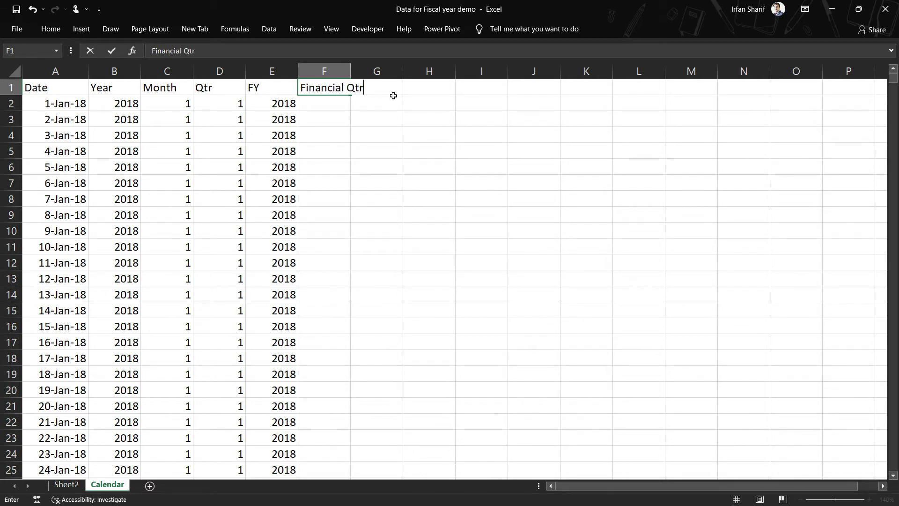
{"action": "key", "text": "Return"}
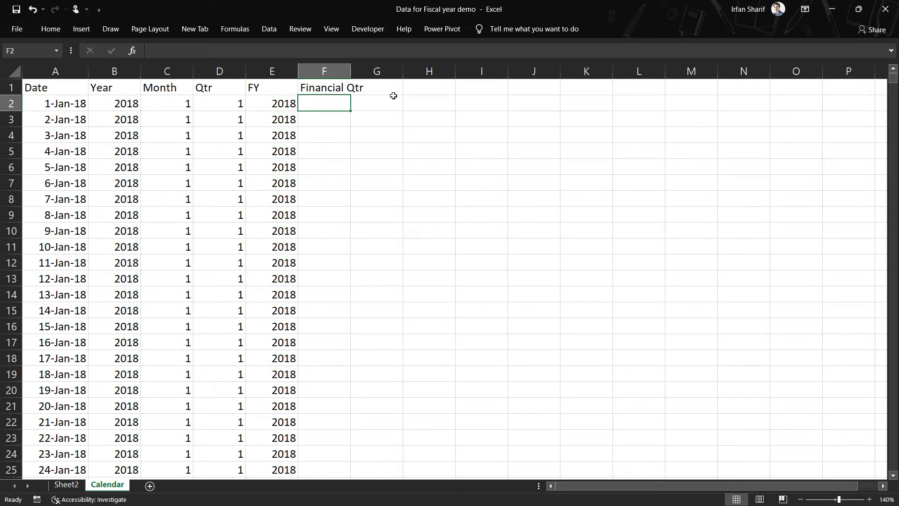
Step: Begin a nested IF formula in F2 that returns 3 when D2=1 and 4 when D2=2
{"action": "type", "text": "=IF"}
{"action": "key", "text": "Tab"}
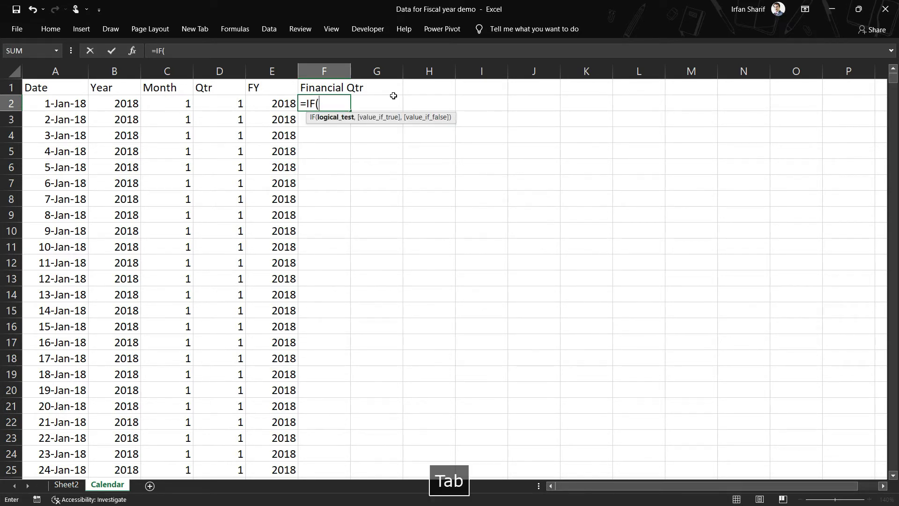
{"action": "key", "text": "Left"}
{"action": "key", "text": "Left"}
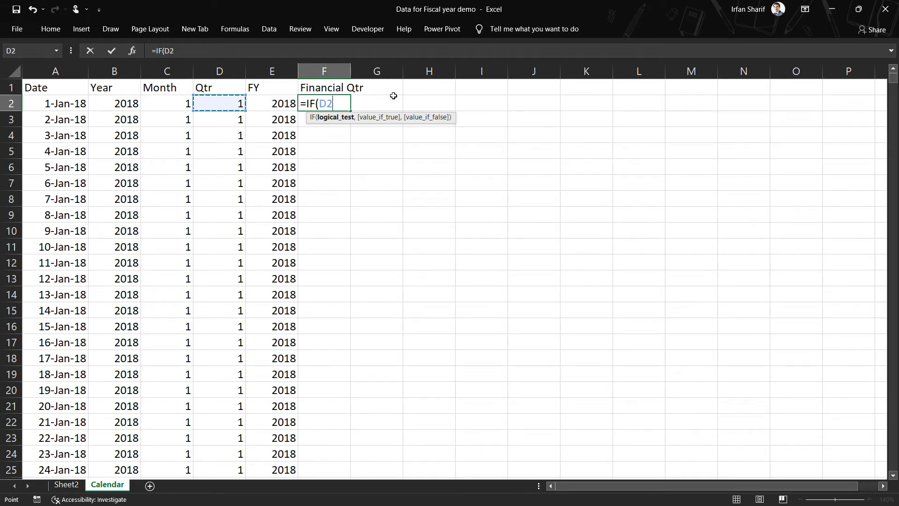
{"action": "type", "text": "=1, 3"}
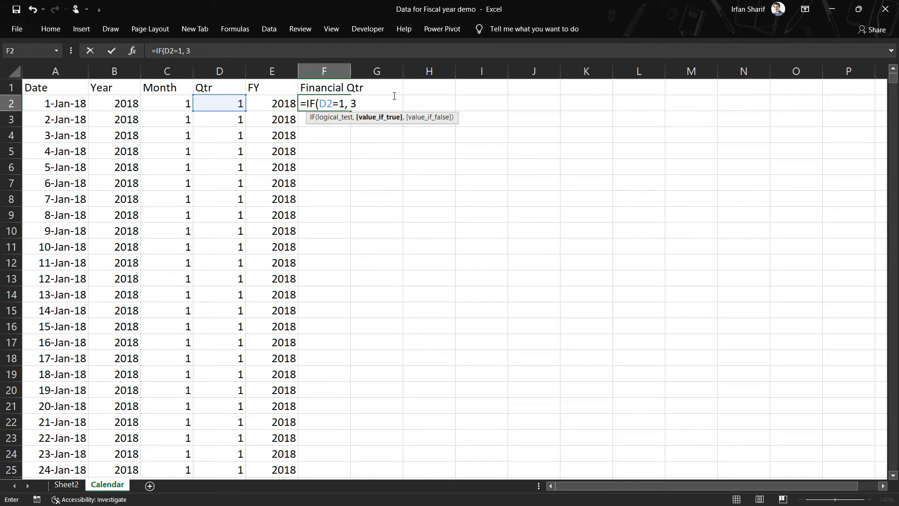
{"action": "type", "text": ","}
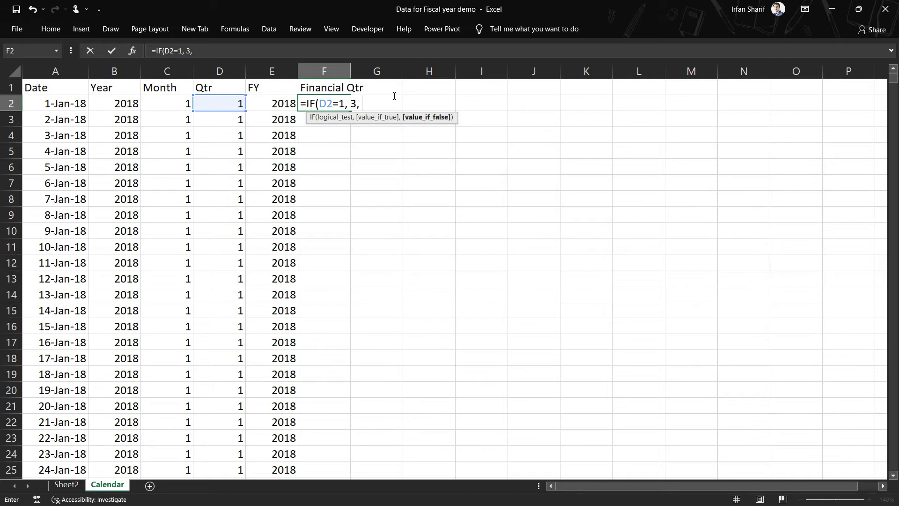
{"action": "type", "text": "IF"}
{"action": "key", "text": "Tab"}
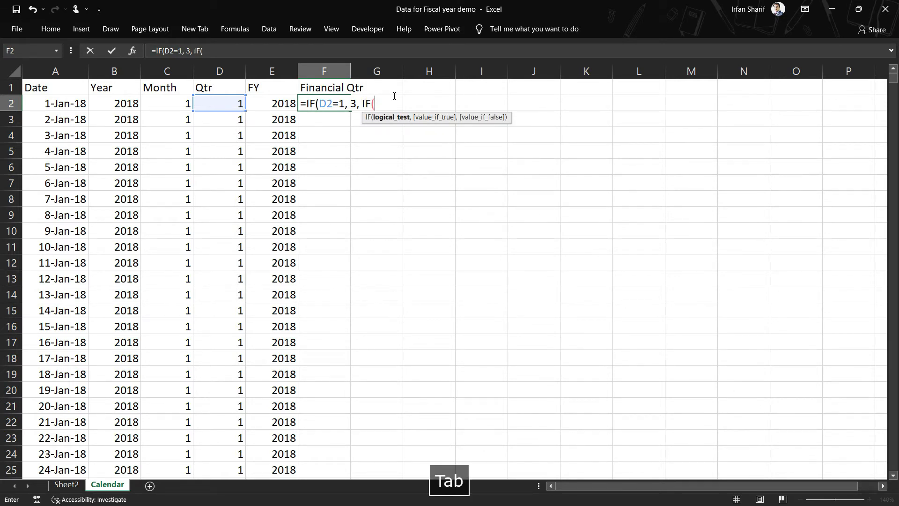
{"action": "left_click", "coordinate": [229, 102]}
{"action": "type", "text": "="}
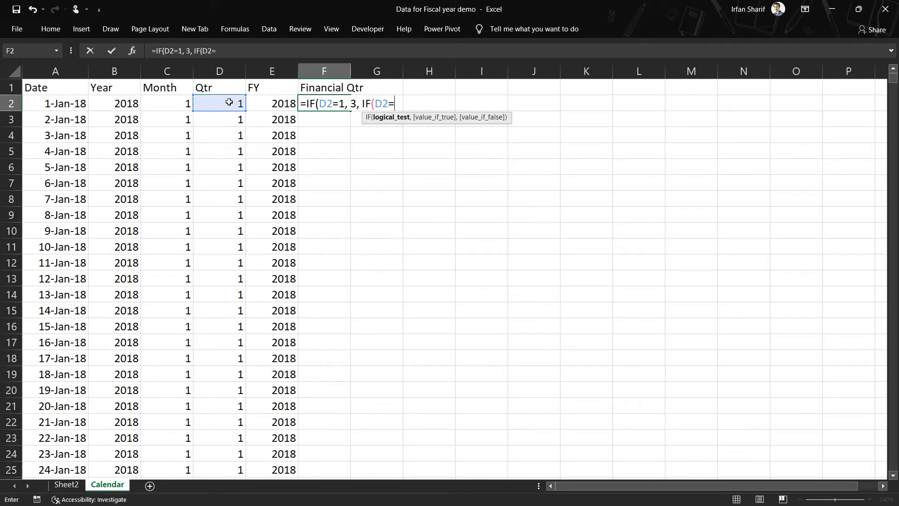
{"action": "type", "text": "2,4"}
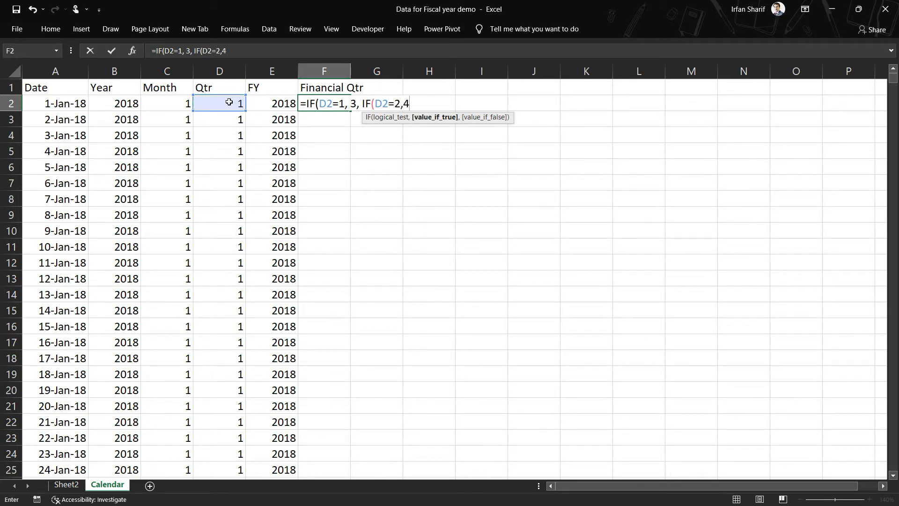
Step: Complete the F2 formula with IF(D2=3,1, IF(D2=4,2,0)) as the remaining condition and fill it down the Financial Qtr column
{"action": "type", "text": ", IF"}
{"action": "key", "text": "Tab"}
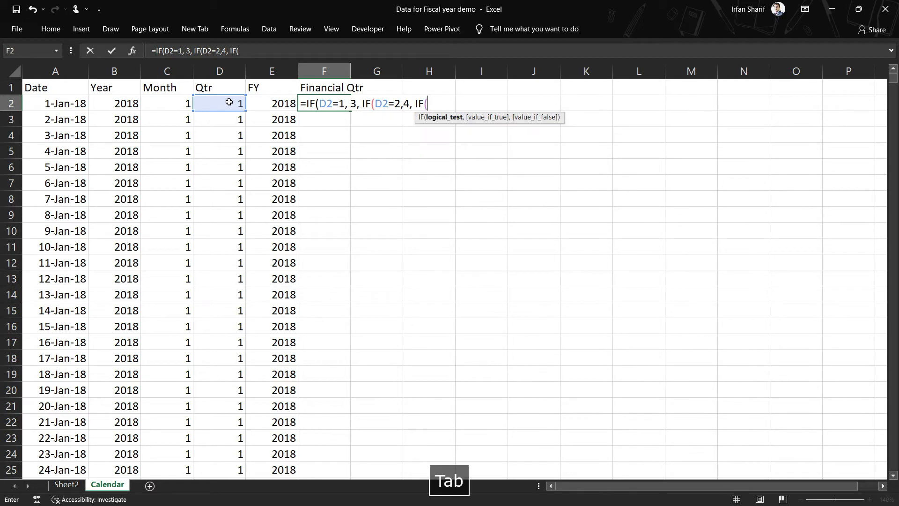
{"action": "left_click", "coordinate": [229, 102]}
{"action": "type", "text": "="}
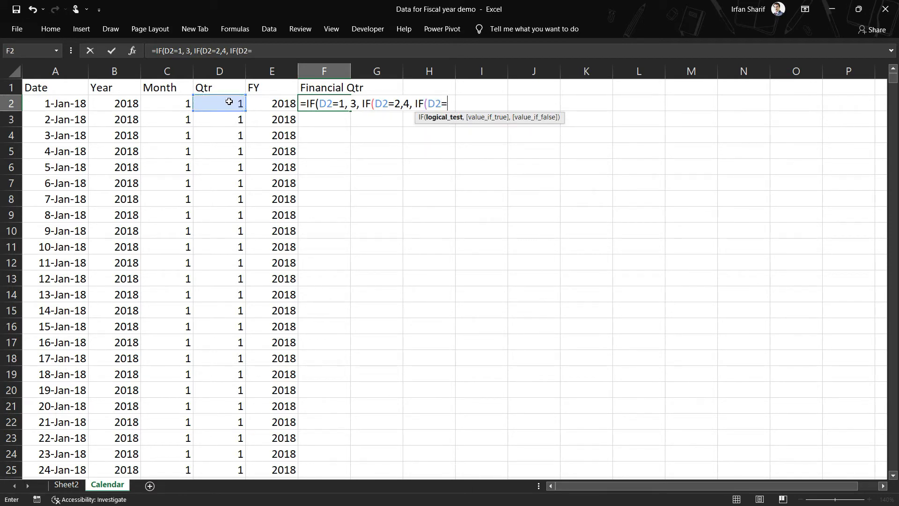
{"action": "type", "text": "3,1"}
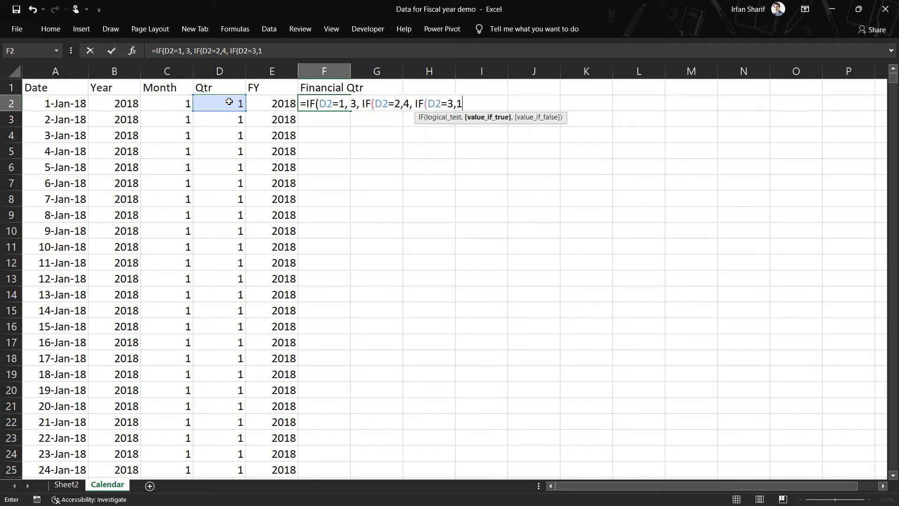
{"action": "type", "text": ", IF"}
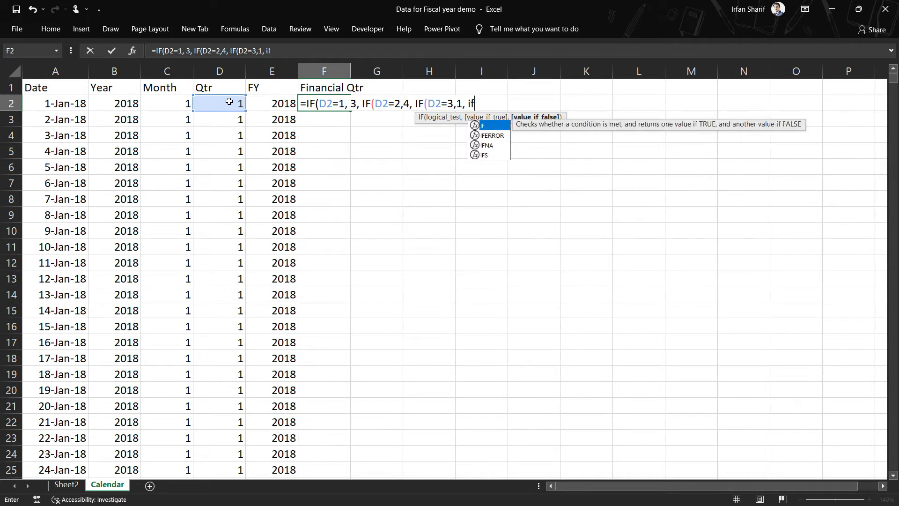
{"action": "key", "text": "Tab"}
{"action": "left_click", "coordinate": [215, 102]}
{"action": "type", "text": "=4,2"}
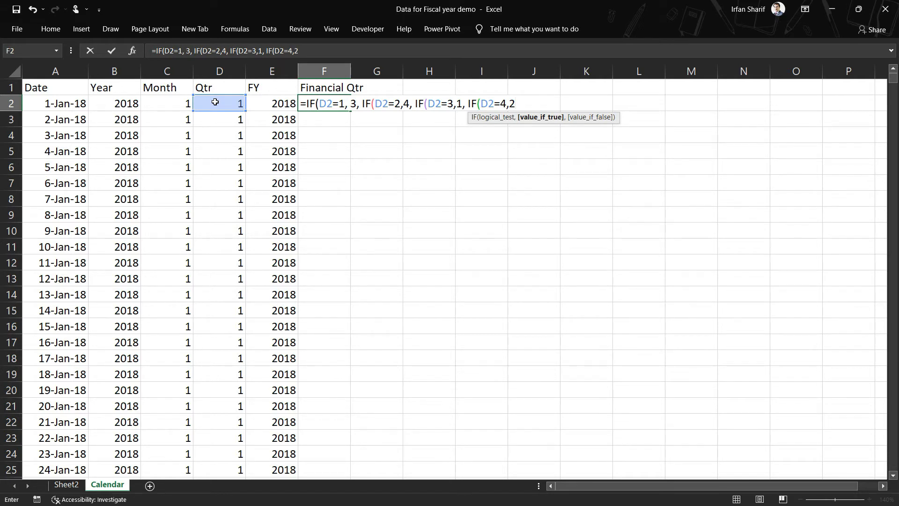
{"action": "type", "text": ","}
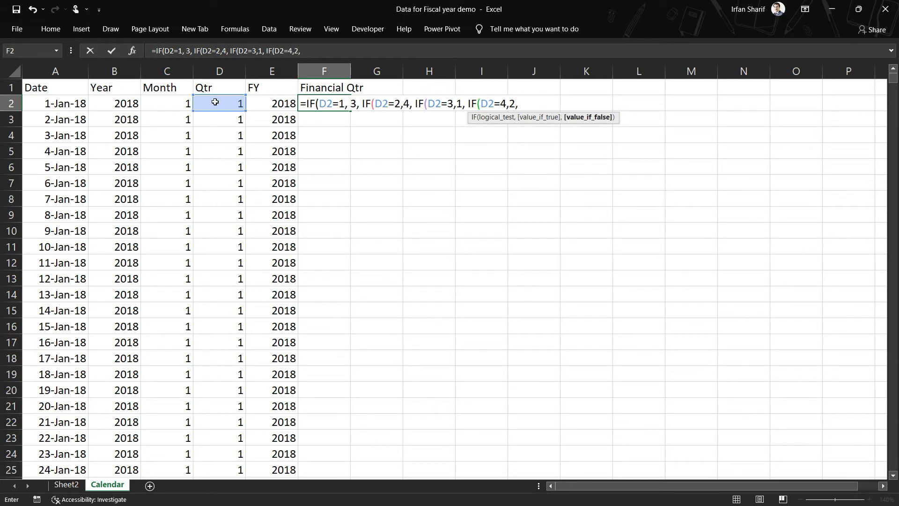
{"action": "type", "text": "0))))"}
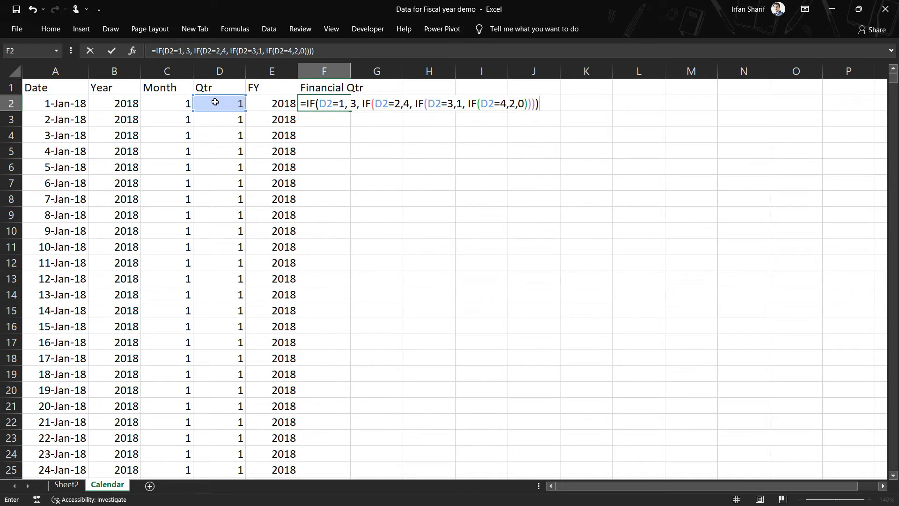
{"action": "key", "text": "Return"}
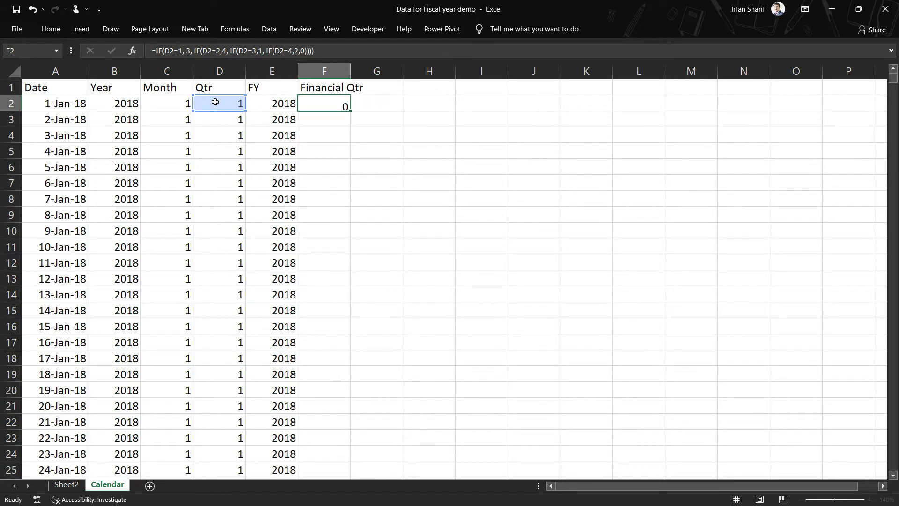
{"action": "key", "text": "Up"}
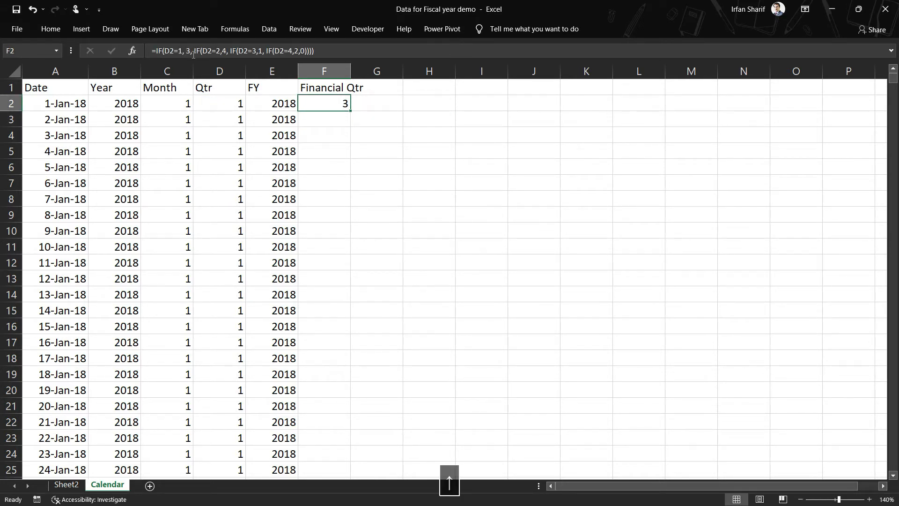
{"action": "double_click", "coordinate": [351, 112]}
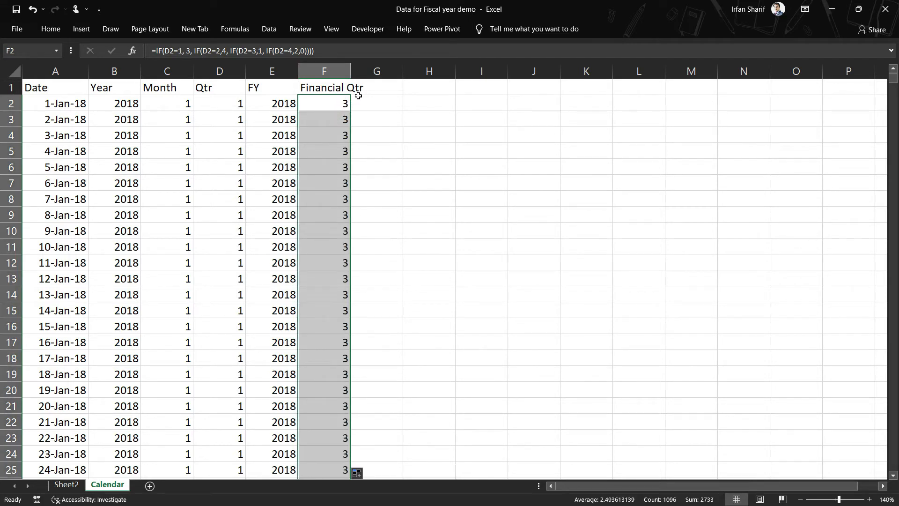
Step: Compare the Qtr and Financial Qtr values around the April, July and October 2018 quarter changes, then return to the column's start
{"action": "key", "text": "Down"}
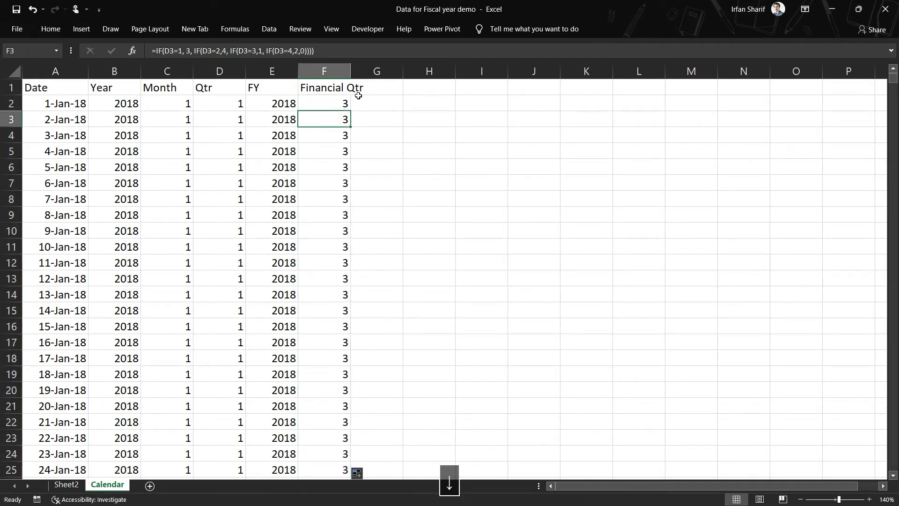
{"action": "key", "text": "Left"}
{"action": "key", "text": "Left"}
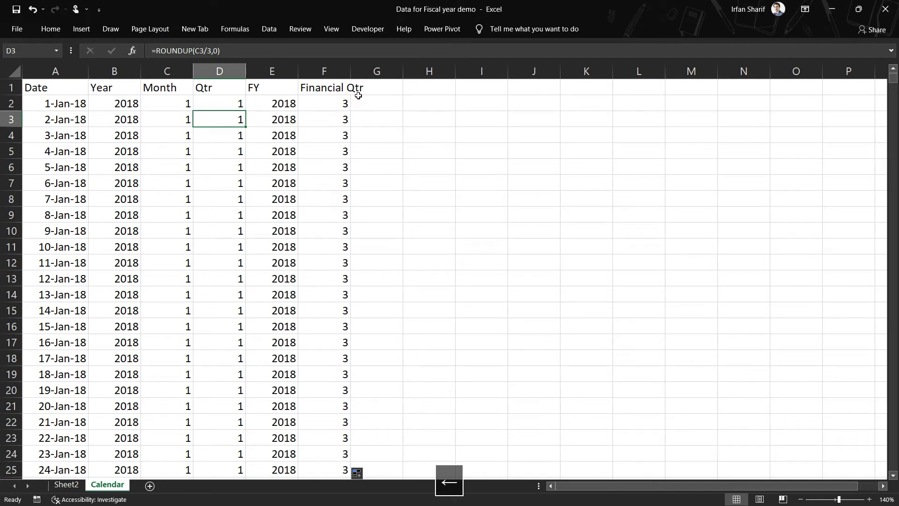
{"action": "key", "text": "Right"}
{"action": "key", "text": "Right"}
{"action": "key", "text": "Page_Down"}
{"action": "key", "text": "Page_Down"}
{"action": "key", "text": "Page_Down"}
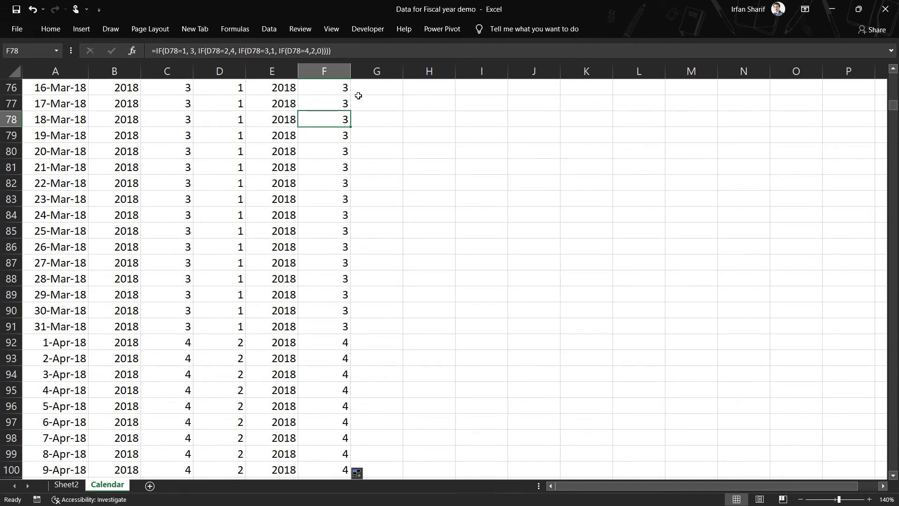
{"action": "key", "text": "Page_Down"}
{"action": "key", "text": "Page_Down"}
{"action": "key", "text": "Page_Down"}
{"action": "key", "text": "Page_Down"}
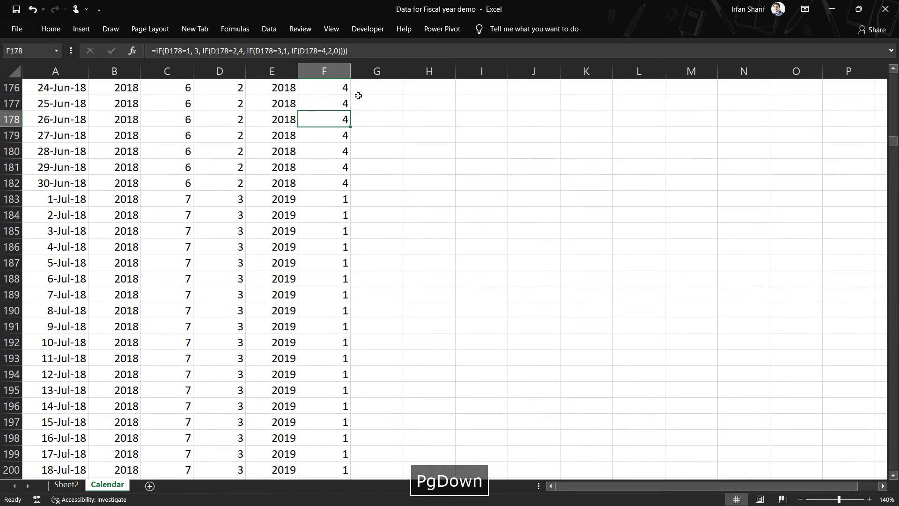
{"action": "key", "text": "Page_Down"}
{"action": "key", "text": "Page_Down"}
{"action": "key", "text": "Page_Down"}
{"action": "key", "text": "Page_Down"}
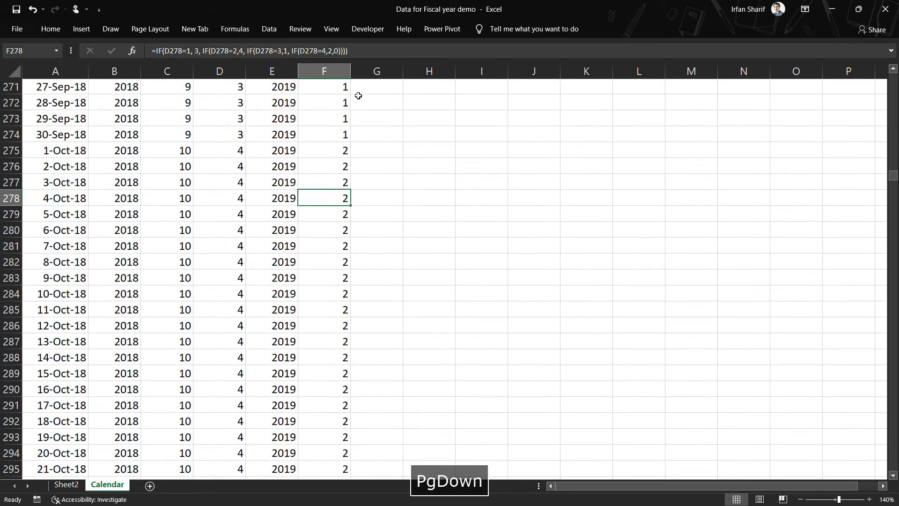
{"action": "key", "text": "ctrl+Up"}
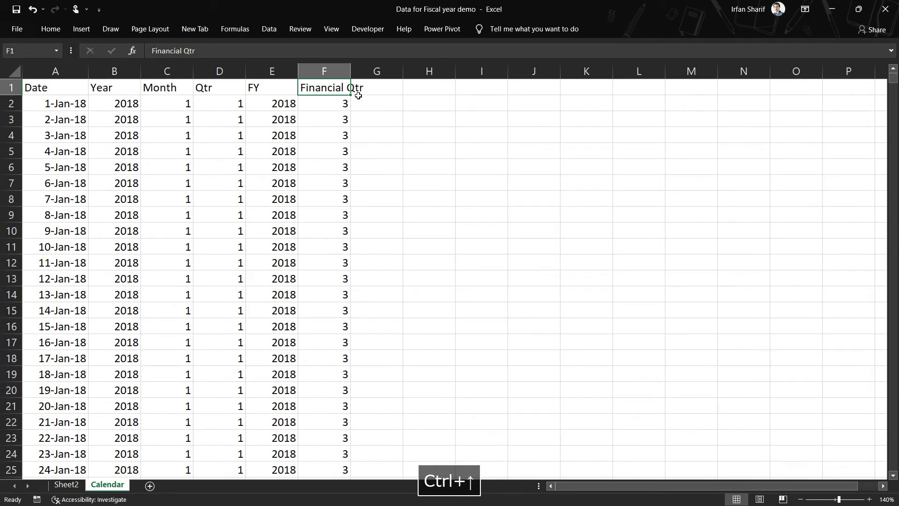
{"action": "key", "text": "Down"}
Step: Widen column F to about 11.33 so the Financial Qtr header fits, and make column G slightly wider
{"action": "left_click", "coordinate": [318, 86]}
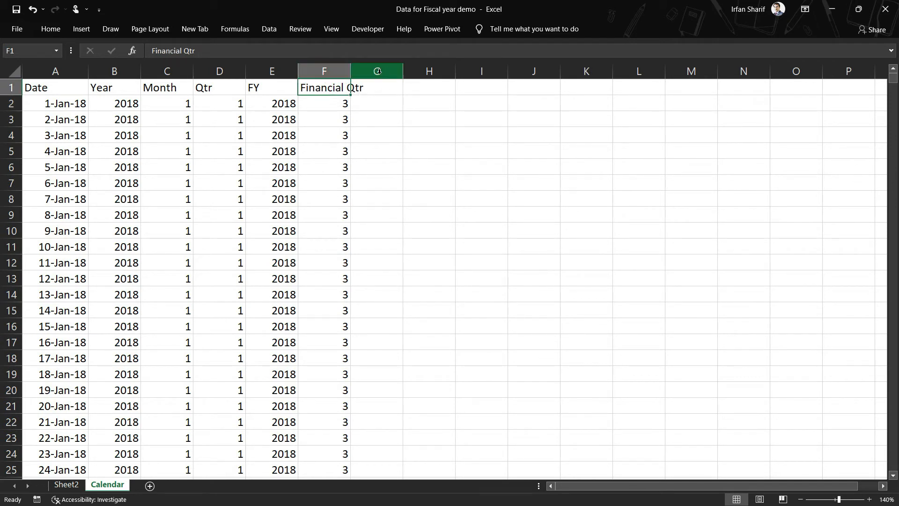
{"action": "double_click", "coordinate": [350, 71]}
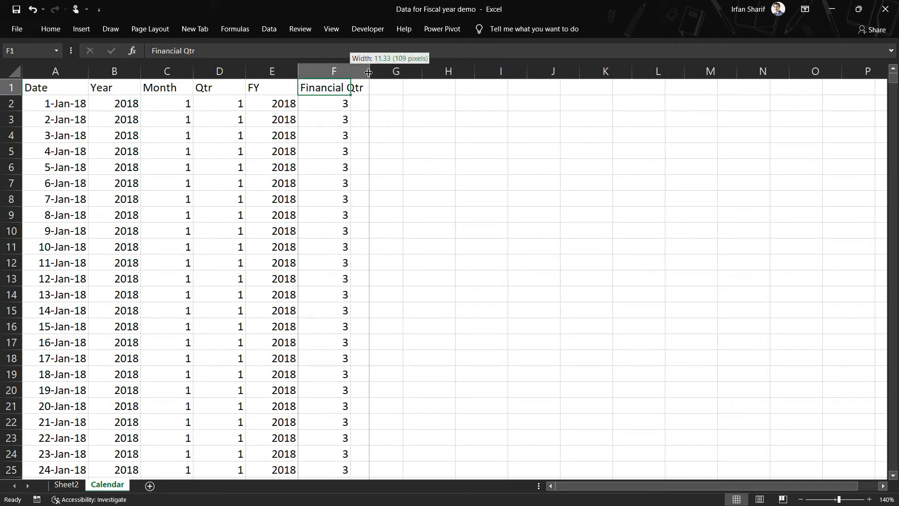
{"action": "left_click", "coordinate": [401, 89]}
{"action": "left_click", "coordinate": [423, 71]}
{"action": "left_click_drag", "start_coordinate": [423, 71], "coordinate": [433, 70]}
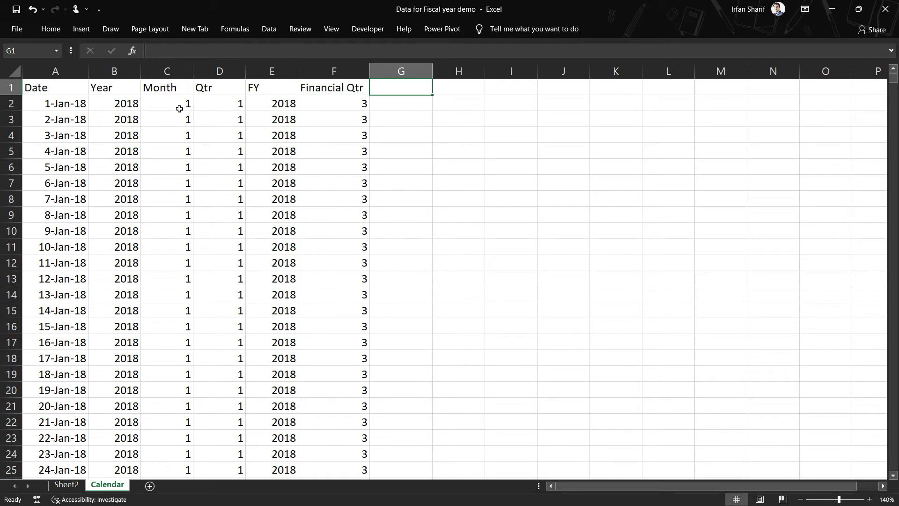
Step: Add the header Financial Month in cell G1
{"action": "type", "text": "F"}
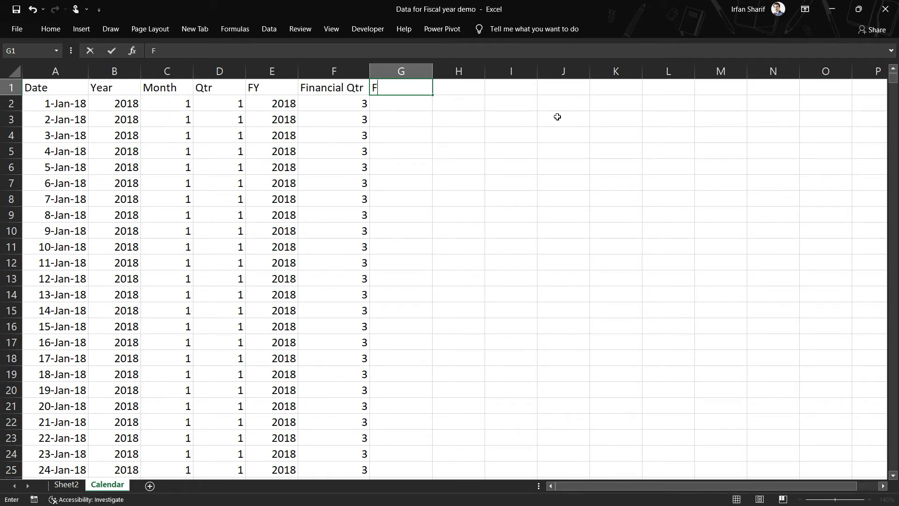
{"action": "type", "text": "inancial Month"}
{"action": "key", "text": "Return"}
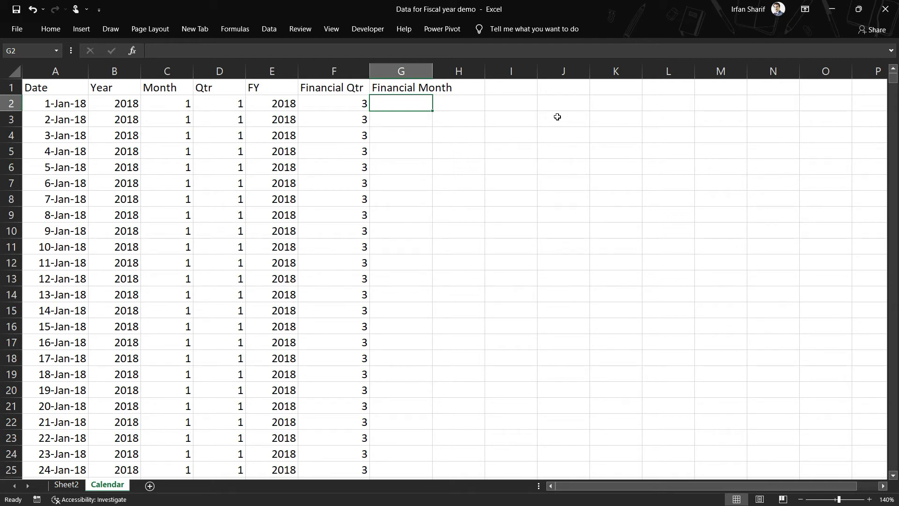
{"action": "left_click", "coordinate": [615, 122]}
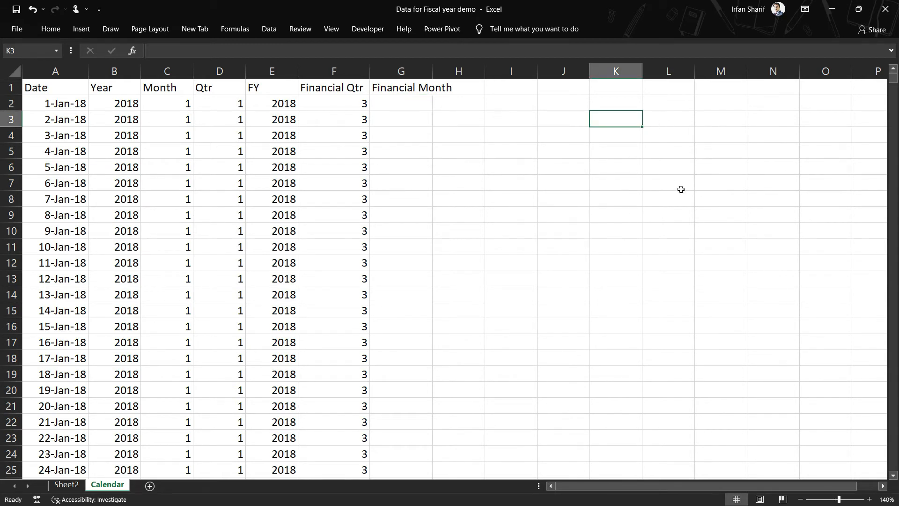
Step: Start the Financial Month formula in G2 with =IF(C2=1,6, leaving the value-if-false argument open
{"action": "left_click", "coordinate": [403, 105]}
{"action": "type", "text": "=if"}
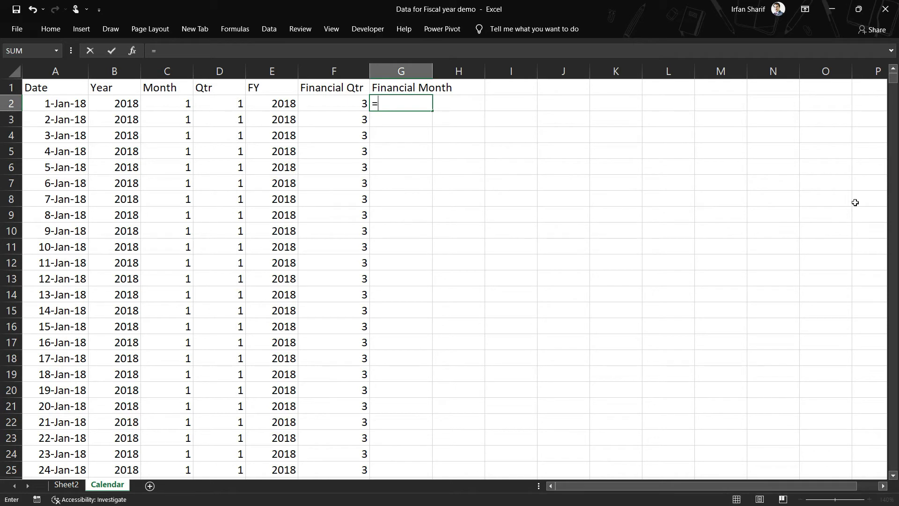
{"action": "key", "text": "Tab"}
{"action": "key", "text": "Left"}
{"action": "key", "text": "Left"}
{"action": "key", "text": "Left"}
{"action": "key", "text": "Left"}
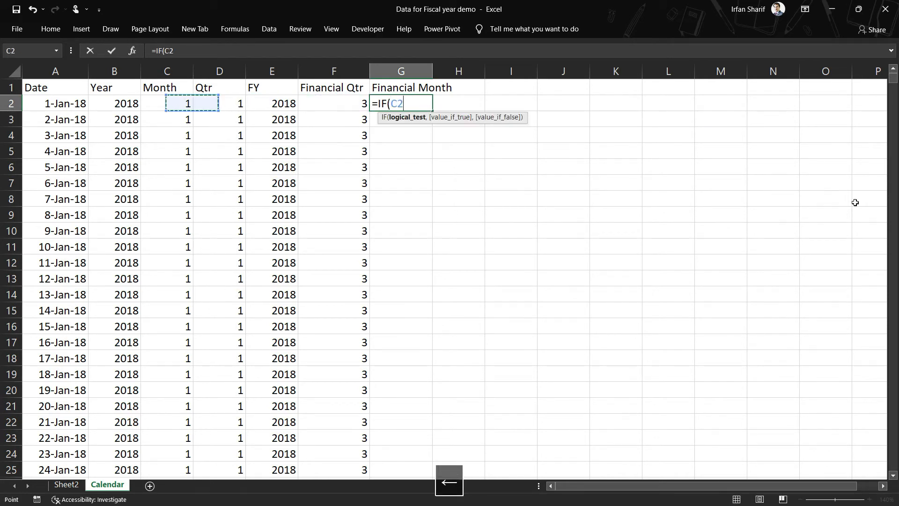
{"action": "type", "text": "=1"}
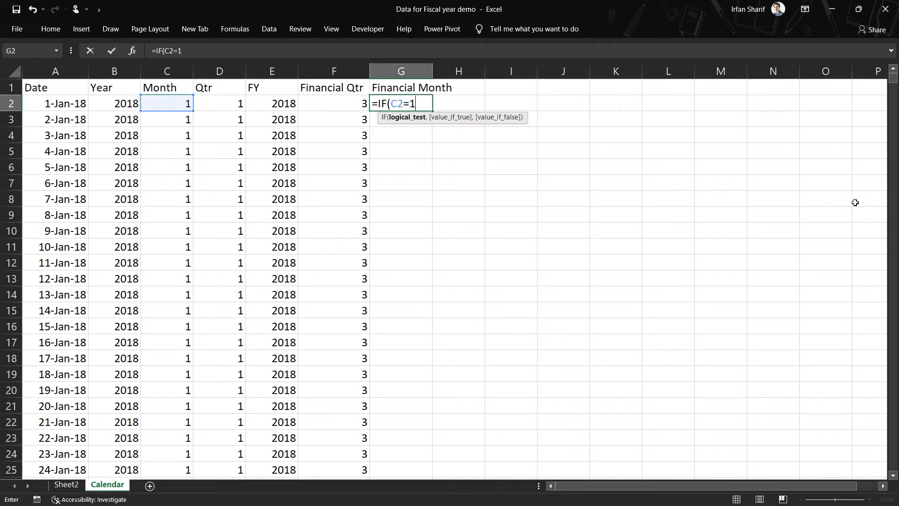
{"action": "type", "text": ",6"}
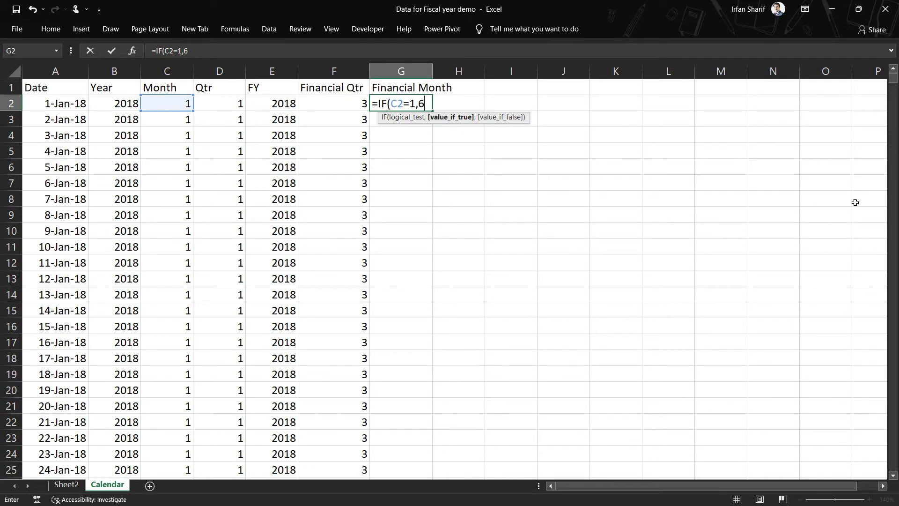
{"action": "type", "text": ","}
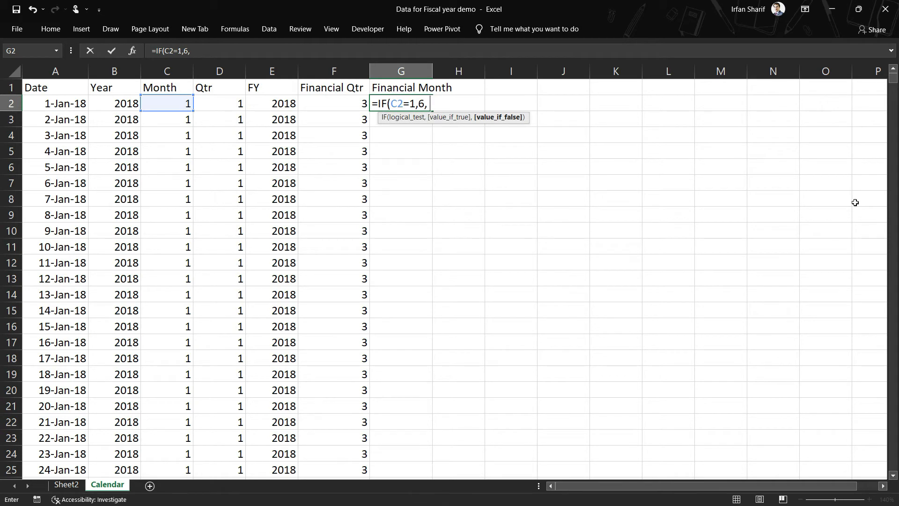
{"action": "key", "text": "Left"}
{"action": "key", "text": "Left"}
{"action": "key", "text": "Left"}
{"action": "key", "text": "Left"}
{"action": "key", "text": "Left"}
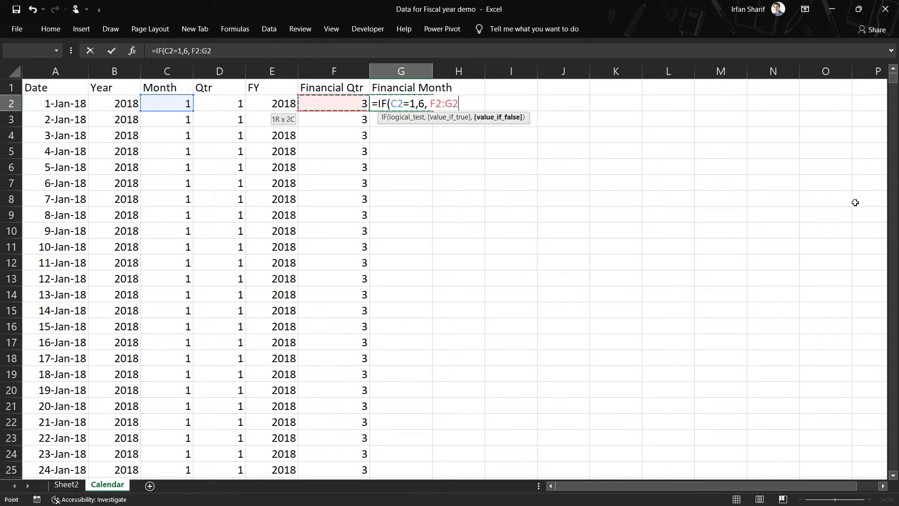
{"action": "key", "text": "Right"}
{"action": "key", "text": "Right"}
{"action": "key", "text": "Right"}
{"action": "key", "text": "Right"}
{"action": "key", "text": "Right"}
{"action": "key", "text": "Right"}
{"action": "key", "text": "Left"}
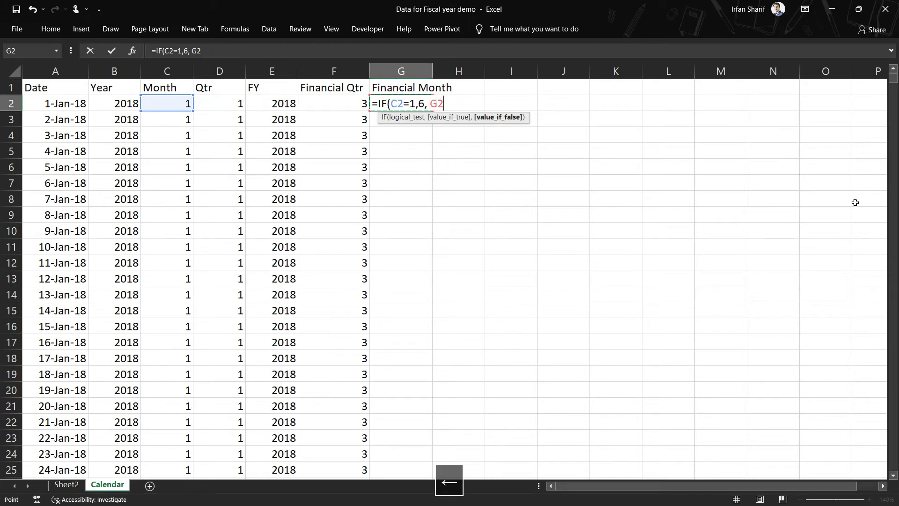
{"action": "key", "text": "BackSpace"}
{"action": "key", "text": "BackSpace"}
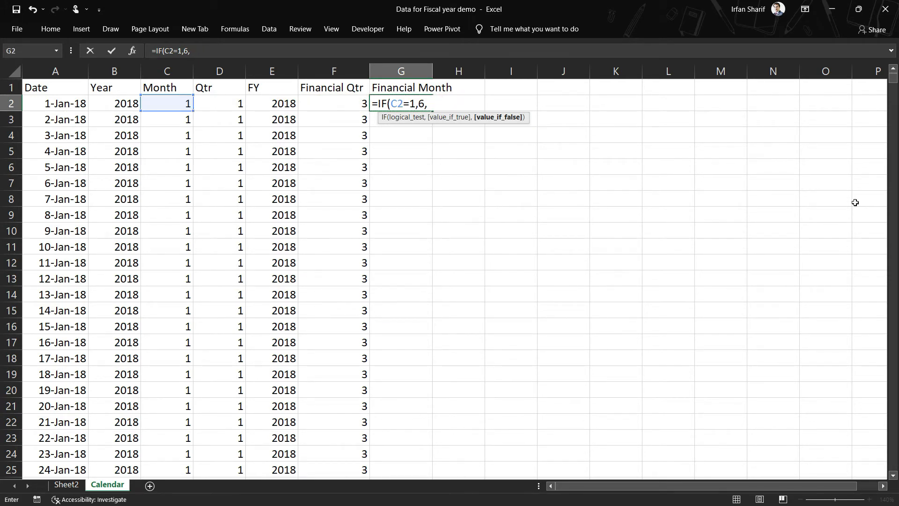
Step: Copy the IF(C2=1,6, fragment of the G2 formula and append it eight times as nested conditions
{"action": "key", "text": "F2"}
{"action": "key", "text": "shift+Left"}
{"action": "key", "text": "shift+Left"}
{"action": "key", "text": "shift+Left"}
{"action": "key", "text": "shift+Left"}
{"action": "key", "text": "shift+Left"}
{"action": "key", "text": "shift+Left"}
{"action": "key", "text": "shift+Left"}
{"action": "key", "text": "shift+Left"}
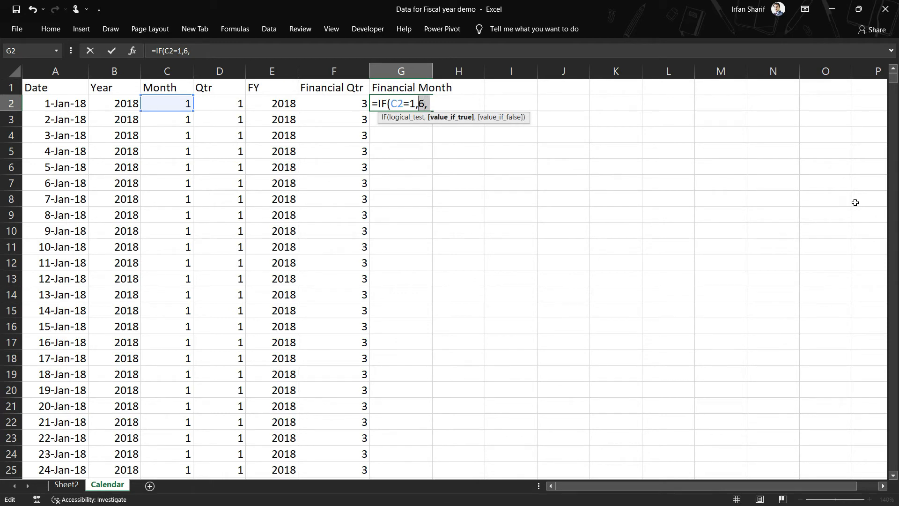
{"action": "key", "text": "shift+Left"}
{"action": "key", "text": "shift+Left"}
{"action": "key", "text": "ctrl+c"}
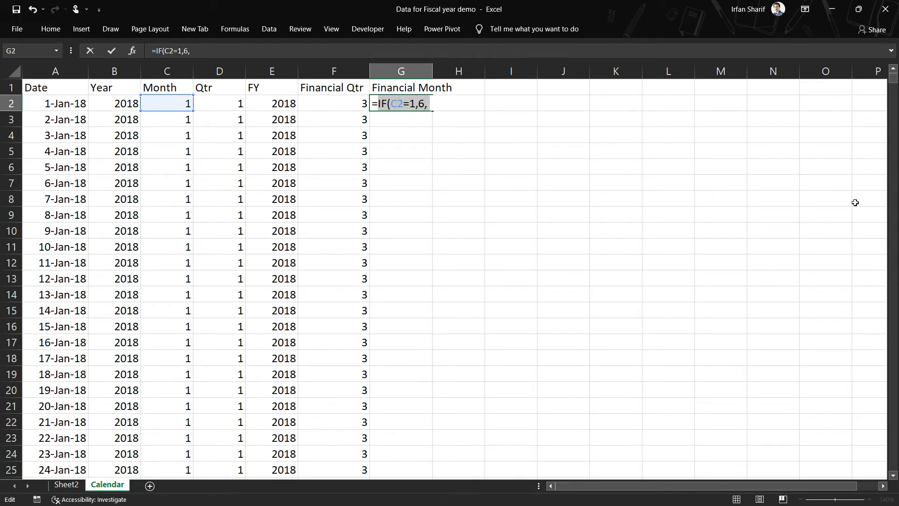
{"action": "key", "text": "Right"}
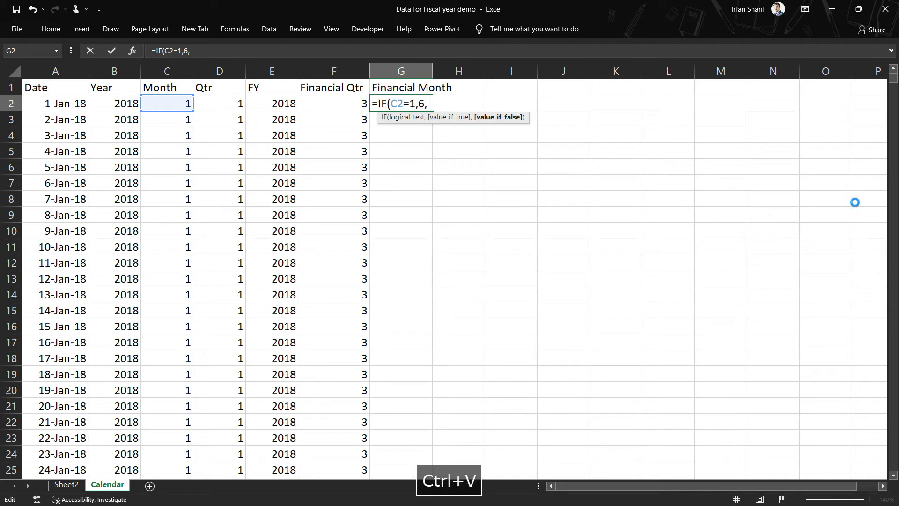
{"action": "key", "text": "ctrl+v"}
{"action": "key", "text": "ctrl+v"}
{"action": "key", "text": "ctrl+v"}
{"action": "key", "text": "ctrl+v"}
{"action": "key", "text": "ctrl+v"}
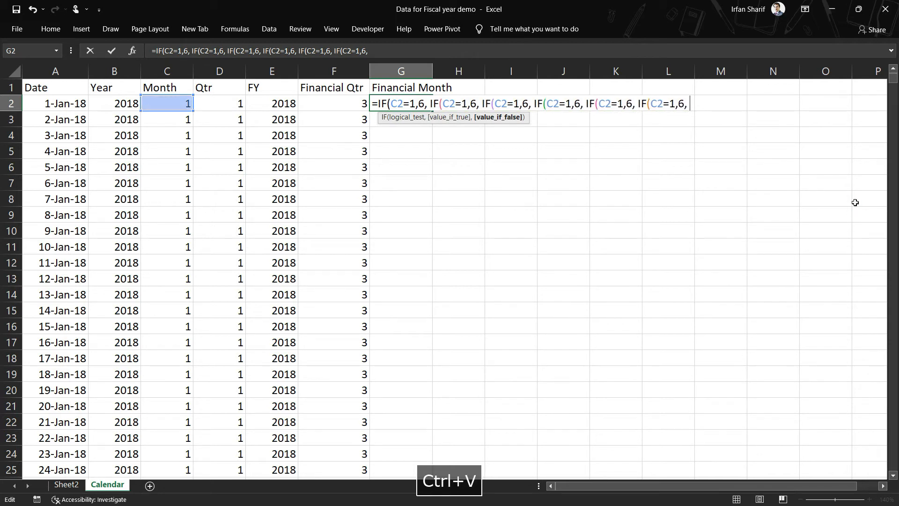
{"action": "key", "text": "ctrl+v"}
{"action": "key", "text": "ctrl+v"}
{"action": "key", "text": "ctrl+v"}
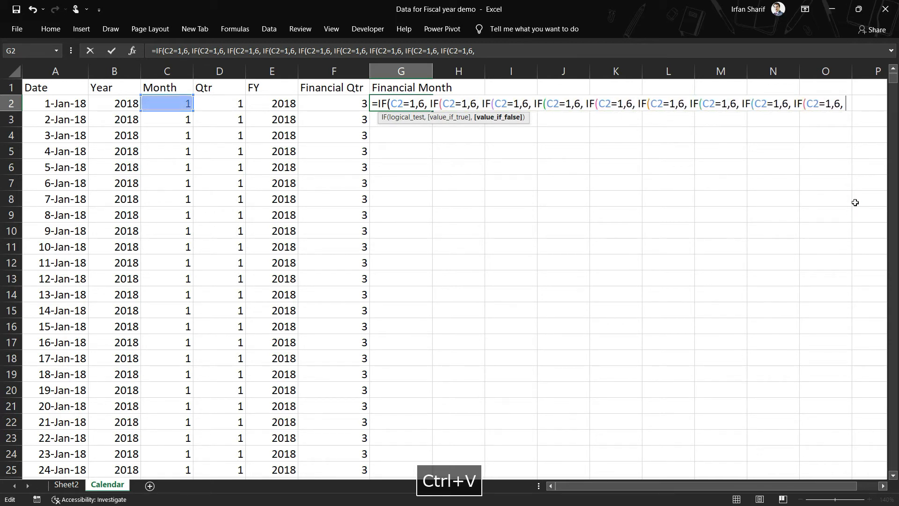
Step: Change the result of the first condition in the G2 formula to 7
{"action": "left_click", "coordinate": [453, 106]}
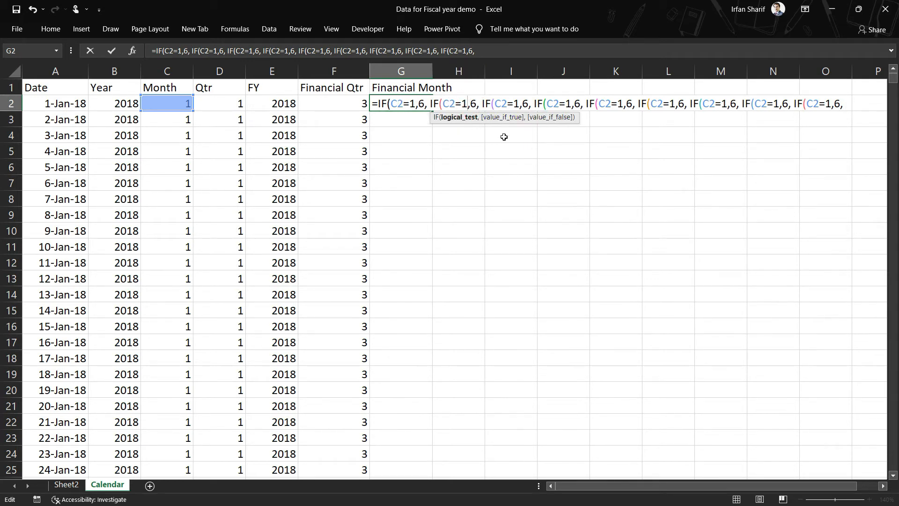
{"action": "left_click", "coordinate": [424, 104]}
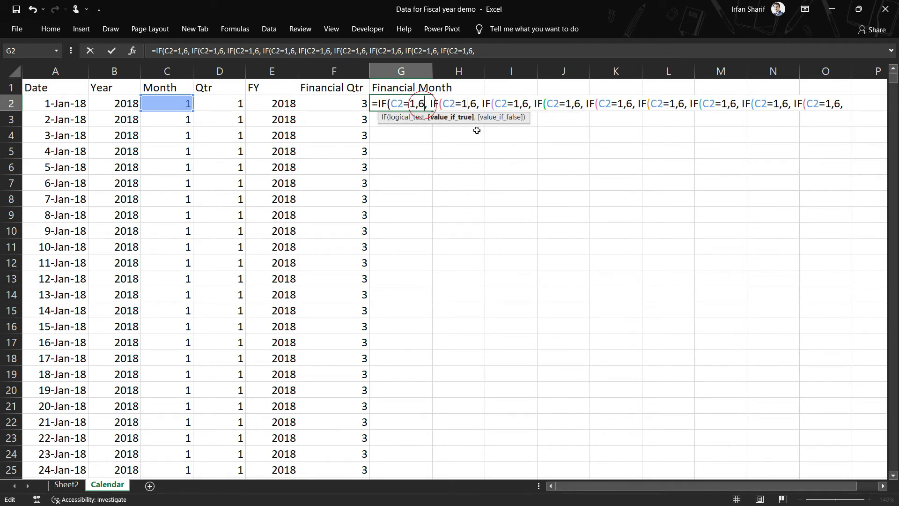
{"action": "key", "text": "BackSpace"}
{"action": "type", "text": "7"}
Step: Edit the second nested condition in the G2 formula to IF(C2=2,8
{"action": "key", "text": "Right"}
{"action": "key", "text": "Right"}
{"action": "key", "text": "Right"}
{"action": "key", "text": "Right"}
{"action": "key", "text": "Right"}
{"action": "key", "text": "Right"}
{"action": "key", "text": "Right"}
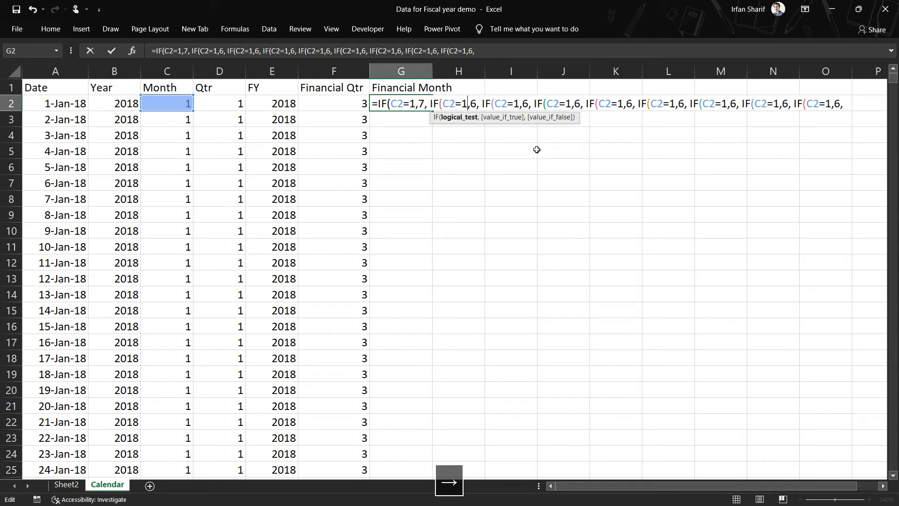
{"action": "key", "text": "BackSpace"}
{"action": "type", "text": "2"}
{"action": "key", "text": "Right"}
{"action": "key", "text": "Right"}
{"action": "key", "text": "BackSpace"}
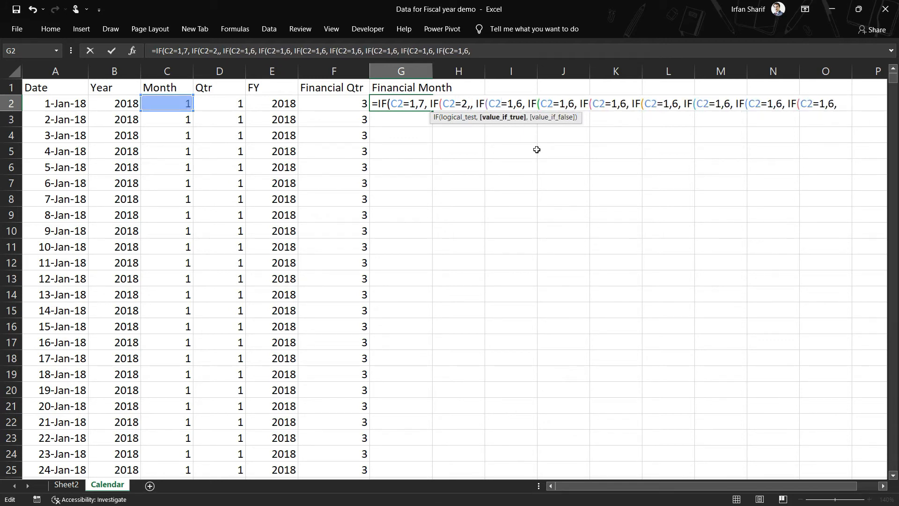
{"action": "type", "text": "8"}
Step: Edit the third nested condition in the G2 formula to IF(C2=3,9
{"action": "key", "text": "Right"}
{"action": "key", "text": "Right"}
{"action": "key", "text": "Right"}
{"action": "key", "text": "Right"}
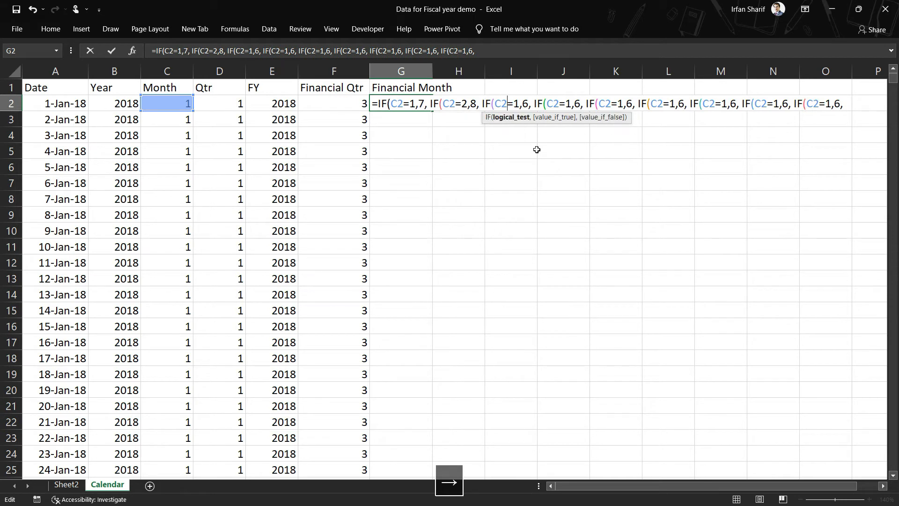
{"action": "key", "text": "BackSpace"}
{"action": "type", "text": "3"}
{"action": "key", "text": "Right"}
{"action": "key", "text": "Delete"}
{"action": "type", "text": "9"}
Step: Edit the fourth nested condition in the G2 formula to IF(C2=4,10
{"action": "key", "text": "Right"}
{"action": "key", "text": "Right"}
{"action": "key", "text": "Right"}
{"action": "key", "text": "Right"}
{"action": "key", "text": "Right"}
{"action": "key", "text": "Right"}
{"action": "key", "text": "Right"}
{"action": "key", "text": "Right"}
{"action": "key", "text": "BackSpace"}
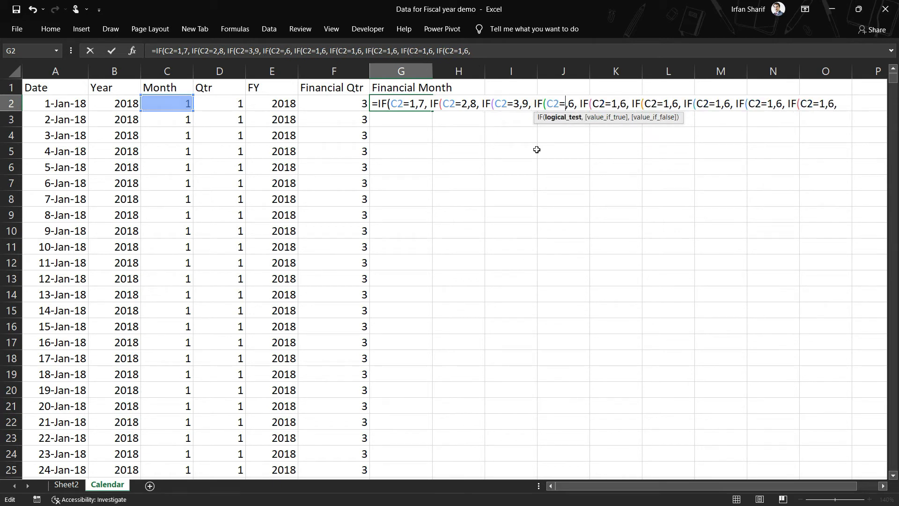
{"action": "type", "text": "4"}
{"action": "key", "text": "Right"}
{"action": "key", "text": "BackSpace"}
{"action": "type", "text": "10"}
Step: Edit the fifth nested condition in the G2 formula to IF(C2=5,11
{"action": "key", "text": "Right"}
{"action": "key", "text": "Right"}
{"action": "key", "text": "Right"}
{"action": "key", "text": "Right"}
{"action": "key", "text": "Right"}
{"action": "key", "text": "Right"}
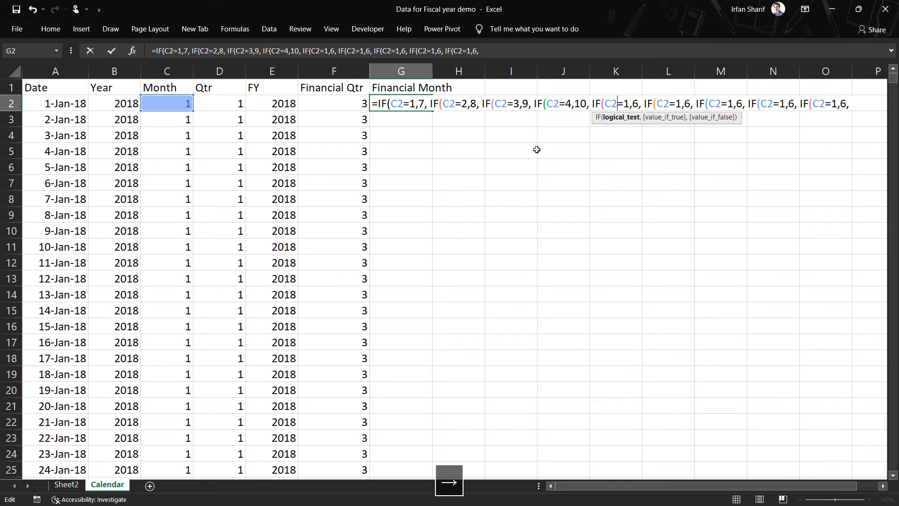
{"action": "key", "text": "BackSpace"}
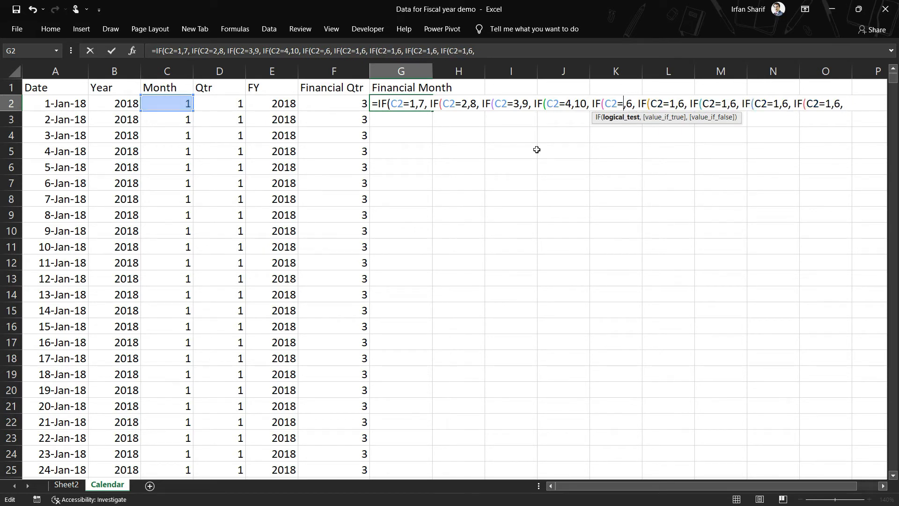
{"action": "type", "text": "5"}
{"action": "key", "text": "Right"}
{"action": "key", "text": "Right"}
{"action": "key", "text": "BackSpace"}
{"action": "type", "text": "11"}
Step: Edit the sixth nested condition in the G2 formula to IF(C2=6,12
{"action": "key", "text": "Right"}
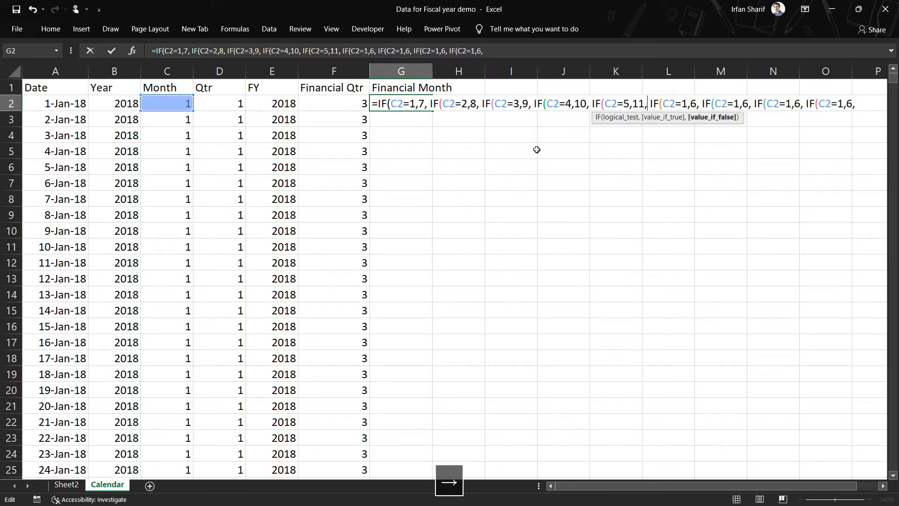
{"action": "key", "text": "Right"}
{"action": "key", "text": "Right"}
{"action": "key", "text": "Right"}
{"action": "key", "text": "Right"}
{"action": "key", "text": "BackSpace"}
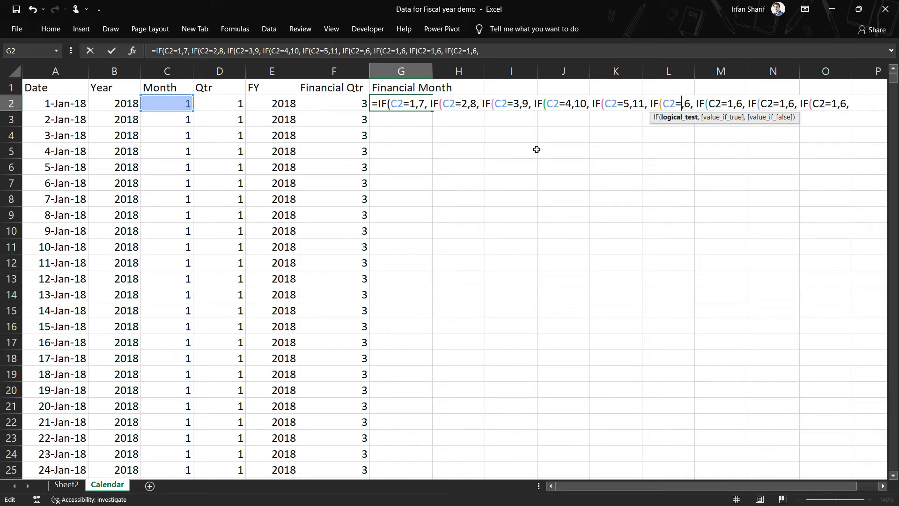
{"action": "type", "text": "6"}
{"action": "key", "text": "Right"}
{"action": "key", "text": "BackSpace"}
{"action": "type", "text": "12"}
Step: Edit the seventh nested condition in the G2 formula to IF(C2=7,1
{"action": "key", "text": "Right"}
{"action": "key", "text": "Right"}
{"action": "key", "text": "Right"}
{"action": "key", "text": "Right"}
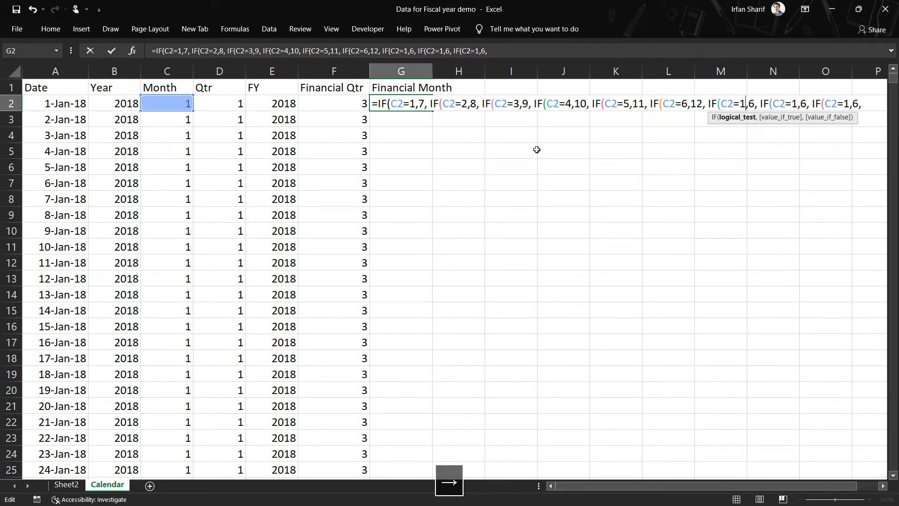
{"action": "key", "text": "BackSpace"}
{"action": "type", "text": "7"}
{"action": "key", "text": "Right"}
{"action": "key", "text": "BackSpace"}
{"action": "type", "text": "1"}
Step: Edit the eighth nested condition in the G2 formula to IF(C2=8,2
{"action": "key", "text": "Right"}
{"action": "key", "text": "Right"}
{"action": "key", "text": "Right"}
{"action": "key", "text": "Right"}
{"action": "key", "text": "Right"}
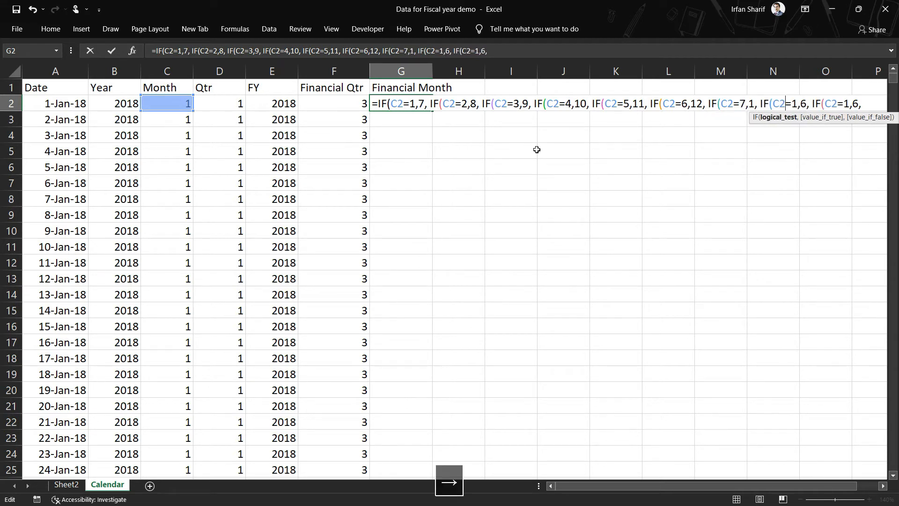
{"action": "key", "text": "Right"}
{"action": "key", "text": "Right"}
{"action": "key", "text": "BackSpace"}
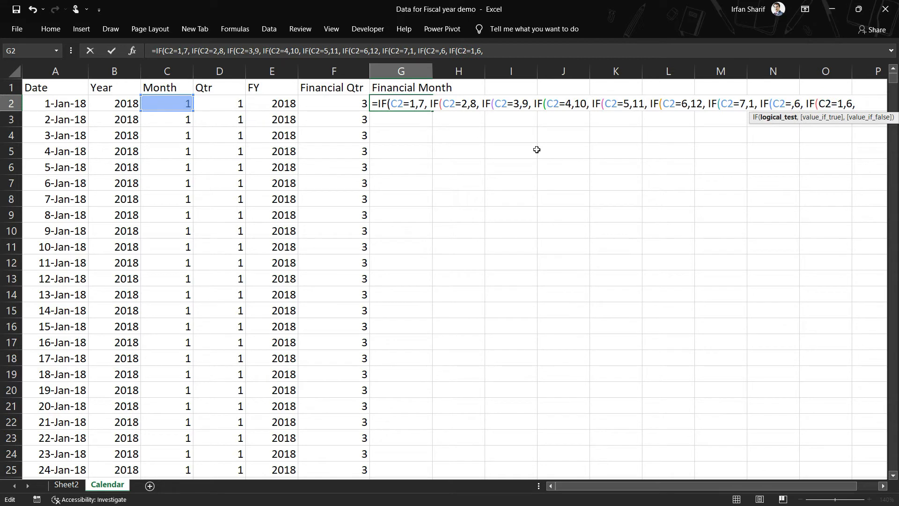
{"action": "type", "text": "8"}
{"action": "key", "text": "Right"}
{"action": "key", "text": "Delete"}
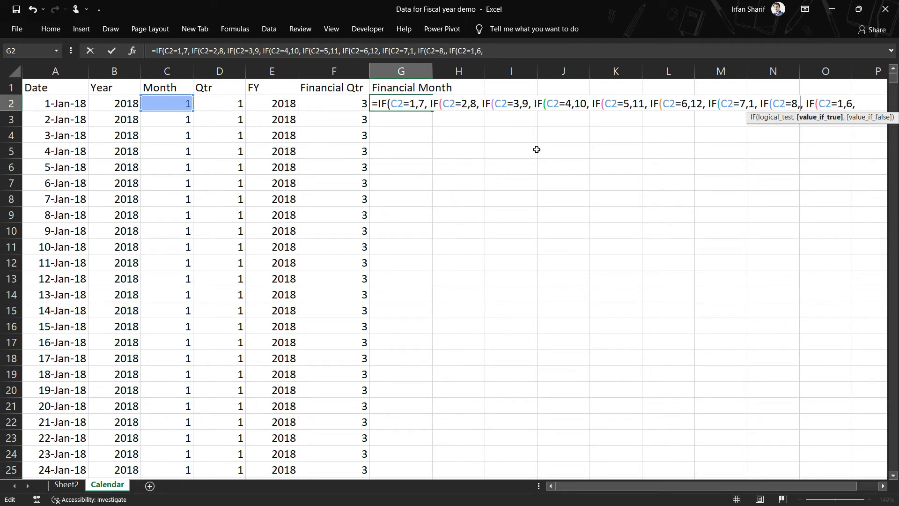
{"action": "type", "text": "2"}
Step: Edit the ninth nested condition in the G2 formula to IF(C2=9,3
{"action": "key", "text": "Right"}
{"action": "key", "text": "Right"}
{"action": "key", "text": "Right"}
{"action": "key", "text": "Right"}
{"action": "key", "text": "Right"}
{"action": "key", "text": "Right"}
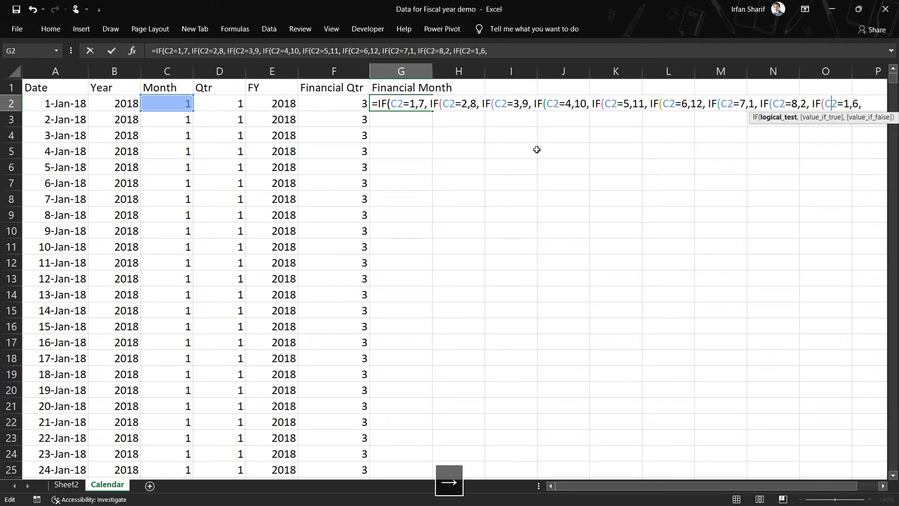
{"action": "key", "text": "Delete"}
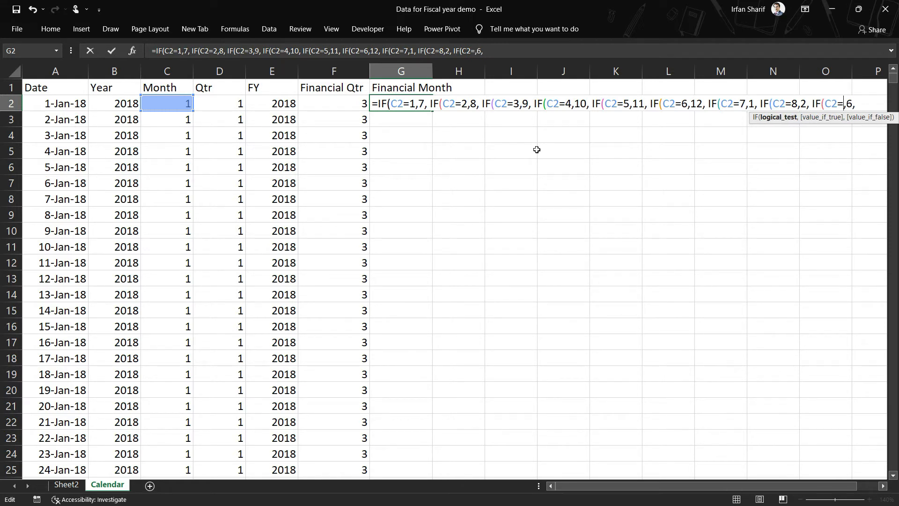
{"action": "type", "text": "9"}
{"action": "key", "text": "Right"}
{"action": "key", "text": "Delete"}
{"action": "type", "text": "3"}
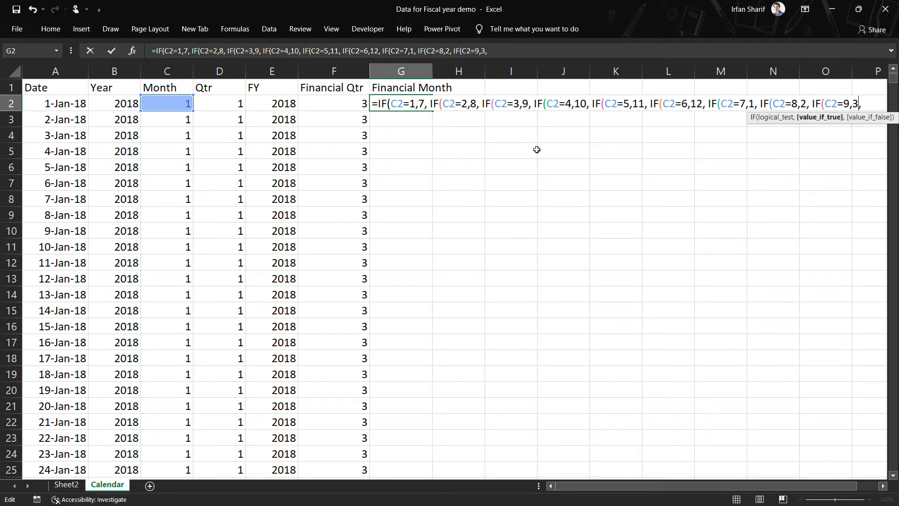
Step: Append three more copies of the IF(C2=1,6, fragment at the end of the G2 formula
{"action": "key", "text": "Right"}
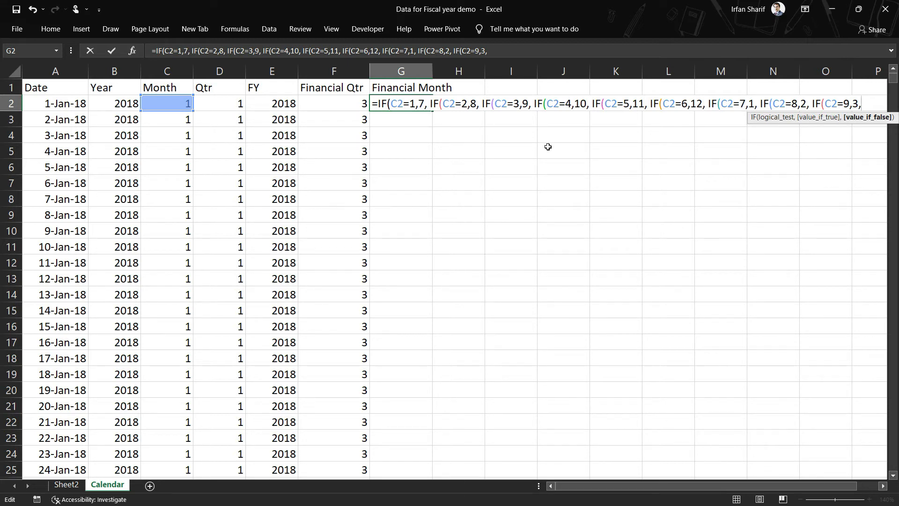
{"action": "key", "text": "ctrl+v"}
{"action": "key", "text": "ctrl+v"}
{"action": "key", "text": "ctrl+v"}
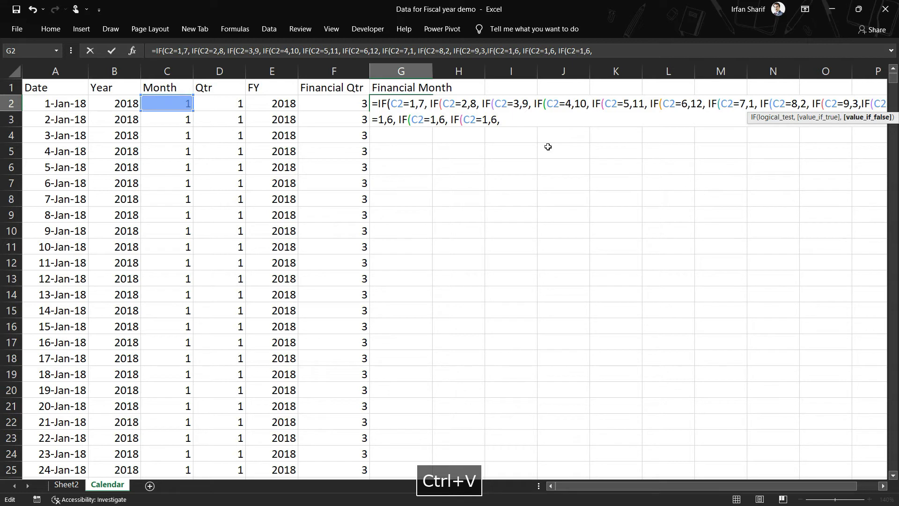
Step: Edit the tenth nested condition in the G2 formula to IF(C2=10,4
{"action": "key", "text": "F2"}
{"action": "key", "text": "Left"}
{"action": "key", "text": "Left"}
{"action": "key", "text": "Right"}
{"action": "key", "text": "Right"}
{"action": "key", "text": "F2"}
{"action": "key", "text": "BackSpace"}
{"action": "key", "text": "BackSpace"}
{"action": "key", "text": "Left"}
{"action": "key", "text": "Left"}
{"action": "key", "text": "Left"}
{"action": "key", "text": "Left"}
{"action": "key", "text": "Left"}
{"action": "key", "text": "Left"}
{"action": "key", "text": "Left"}
{"action": "key", "text": "Left"}
{"action": "key", "text": "Left"}
{"action": "key", "text": "Left"}
{"action": "key", "text": "Left"}
{"action": "key", "text": "Left"}
{"action": "key", "text": "Left"}
{"action": "key", "text": "Left"}
{"action": "key", "text": "Left"}
{"action": "key", "text": "Left"}
{"action": "key", "text": "Left"}
{"action": "key", "text": "Left"}
{"action": "key", "text": "Left"}
{"action": "key", "text": "Left"}
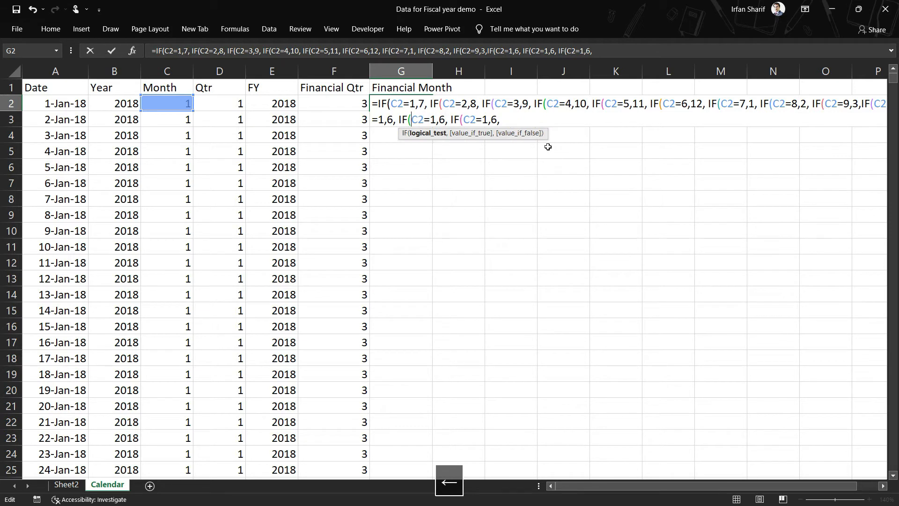
{"action": "key", "text": "Left"}
{"action": "key", "text": "Left"}
{"action": "key", "text": "Left"}
{"action": "key", "text": "Left"}
{"action": "key", "text": "Left"}
{"action": "key", "text": "Left"}
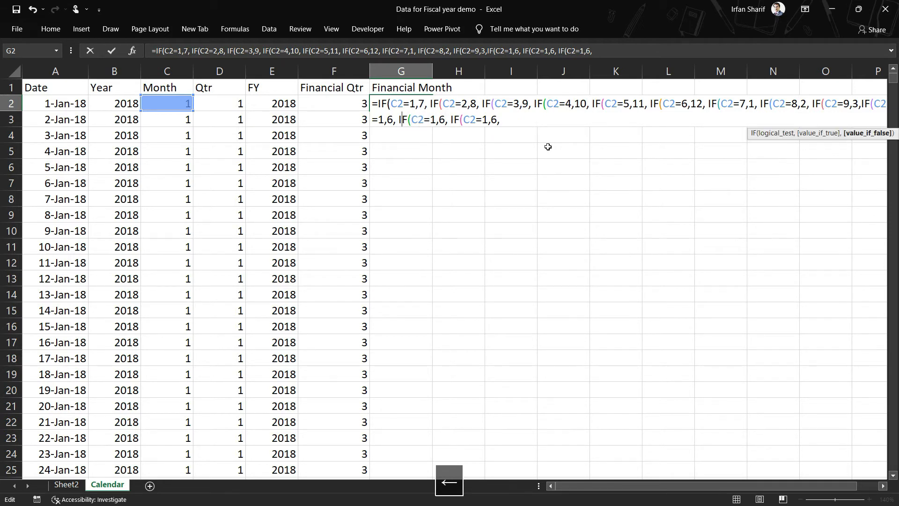
{"action": "key", "text": "BackSpace"}
{"action": "type", "text": "0"}
{"action": "key", "text": "Right"}
{"action": "key", "text": "Left"}
{"action": "type", "text": "1"}
{"action": "key", "text": "Right"}
{"action": "key", "text": "Right"}
{"action": "key", "text": "Delete"}
{"action": "type", "text": "4"}
Step: Edit the eleventh nested condition in the G2 formula to IF(C2=11,5
{"action": "key", "text": "Right"}
{"action": "key", "text": "Right"}
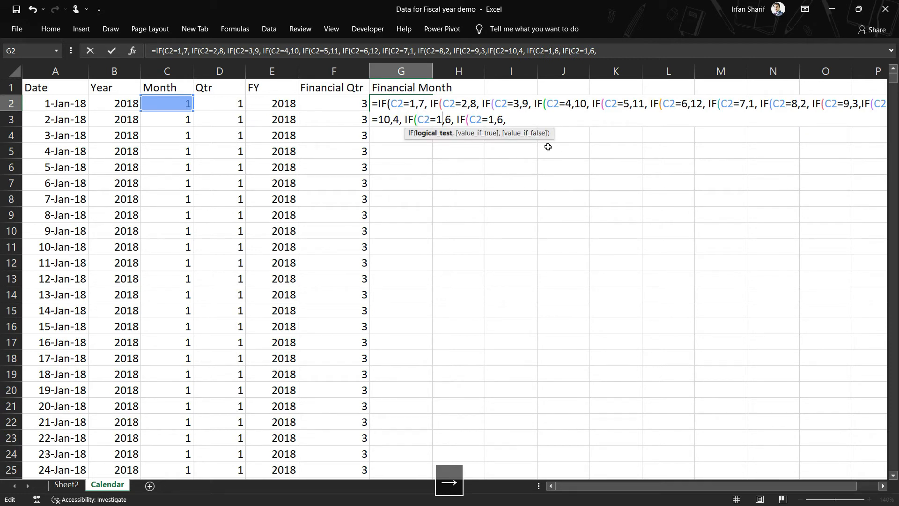
{"action": "type", "text": "1"}
{"action": "key", "text": "Right"}
{"action": "key", "text": "Delete"}
{"action": "type", "text": "5"}
Step: Change the test in the twelfth nested condition of the G2 formula to C2=12, keeping 6 as its result
{"action": "key", "text": "Right"}
{"action": "key", "text": "Right"}
{"action": "key", "text": "Right"}
{"action": "key", "text": "Right"}
{"action": "key", "text": "Right"}
{"action": "key", "text": "Right"}
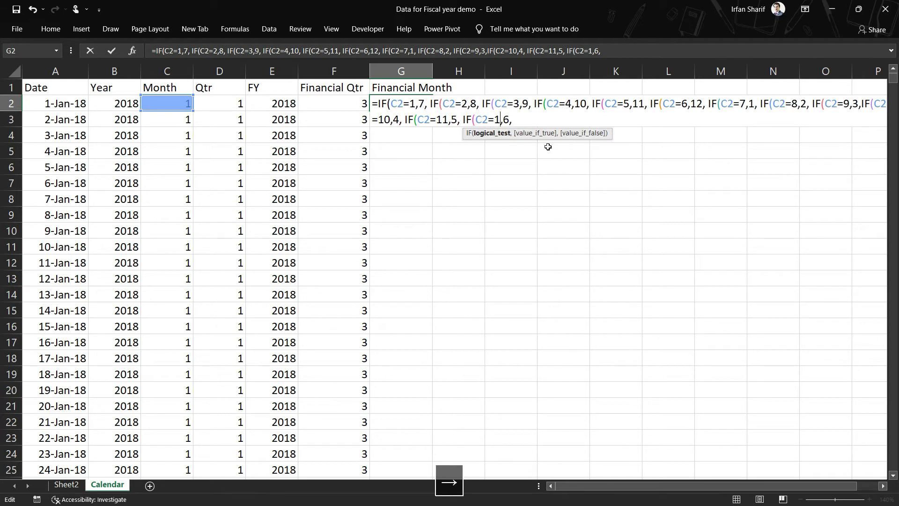
{"action": "type", "text": "2"}
{"action": "key", "text": "Right"}
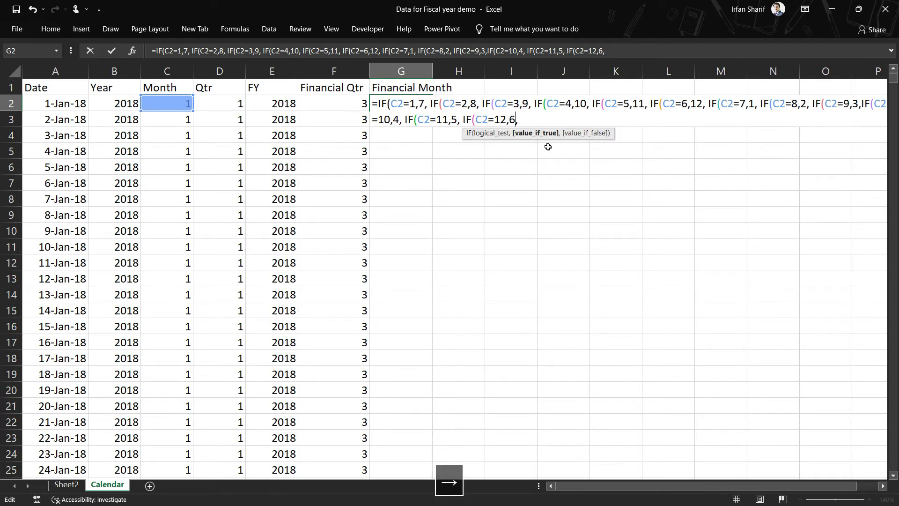
Step: Finish the G2 formula with 0 as the final value-if-false, close all nested parentheses and commit it
{"action": "key", "text": "Right"}
{"action": "key", "text": "Right"}
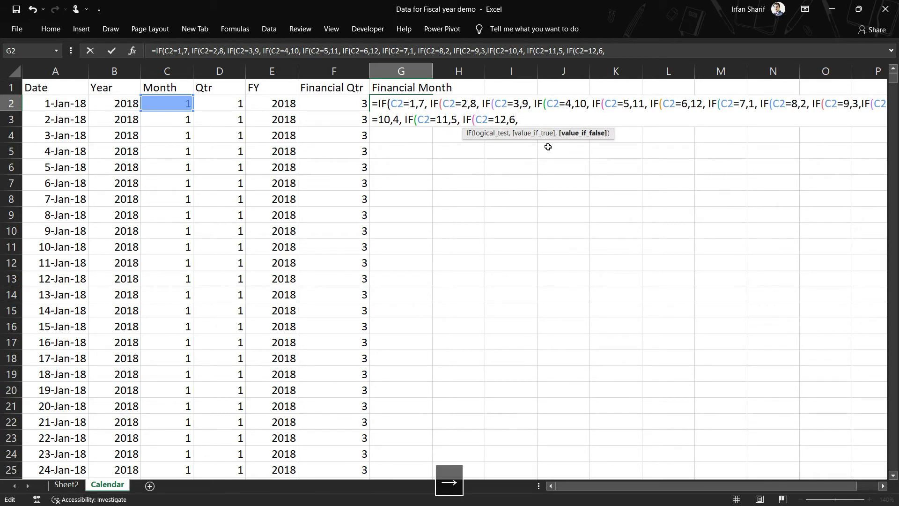
{"action": "type", "text": "0"}
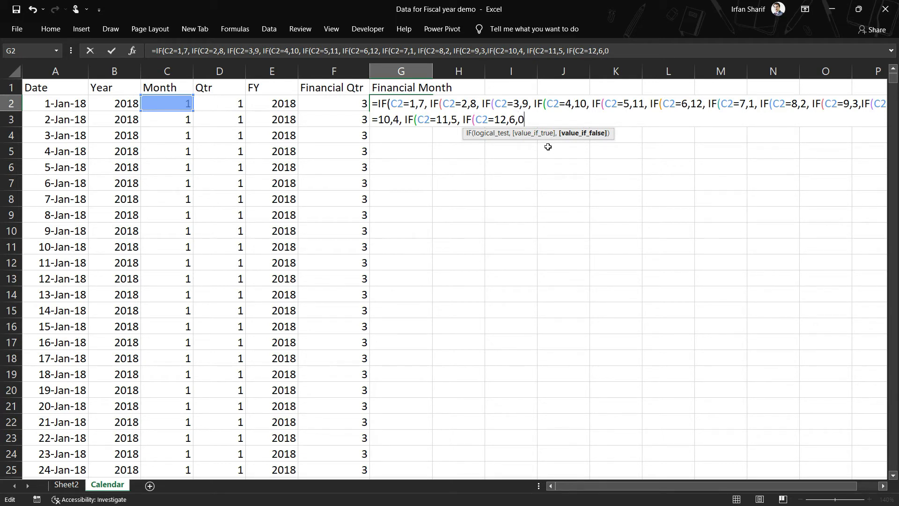
{"action": "type", "text": ")"}
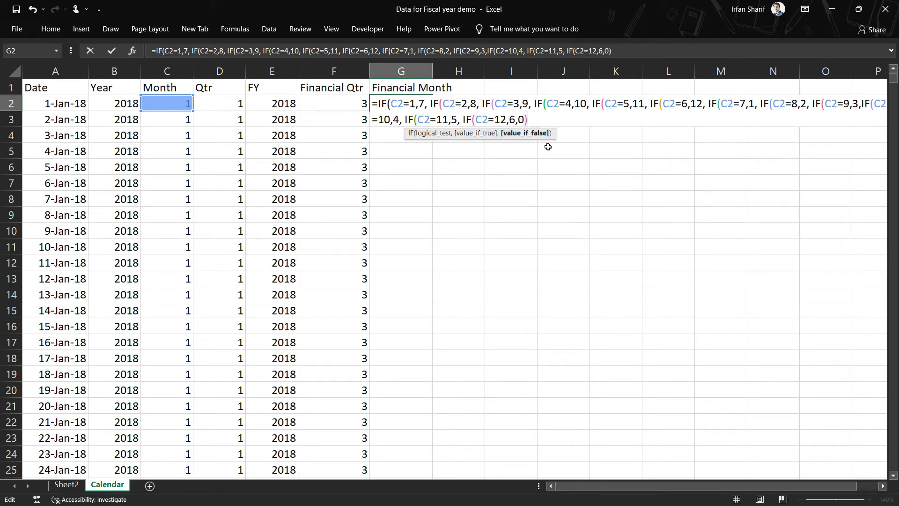
{"action": "type", "text": ")))"}
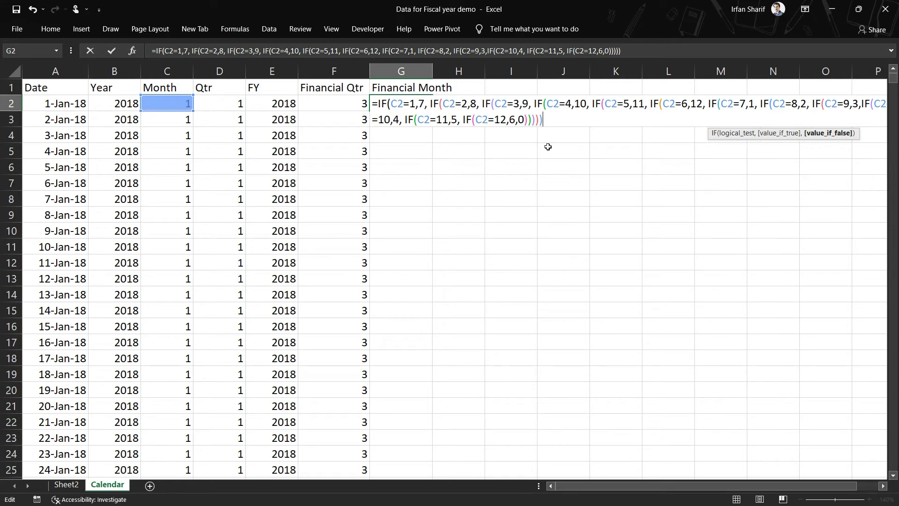
{"action": "type", "text": ")"}
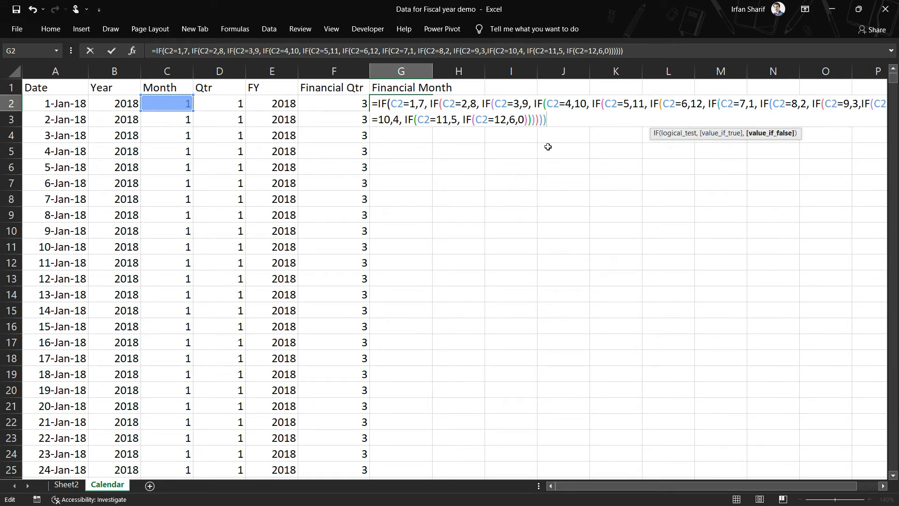
{"action": "key", "text": "Return"}
{"action": "key", "text": "Return"}
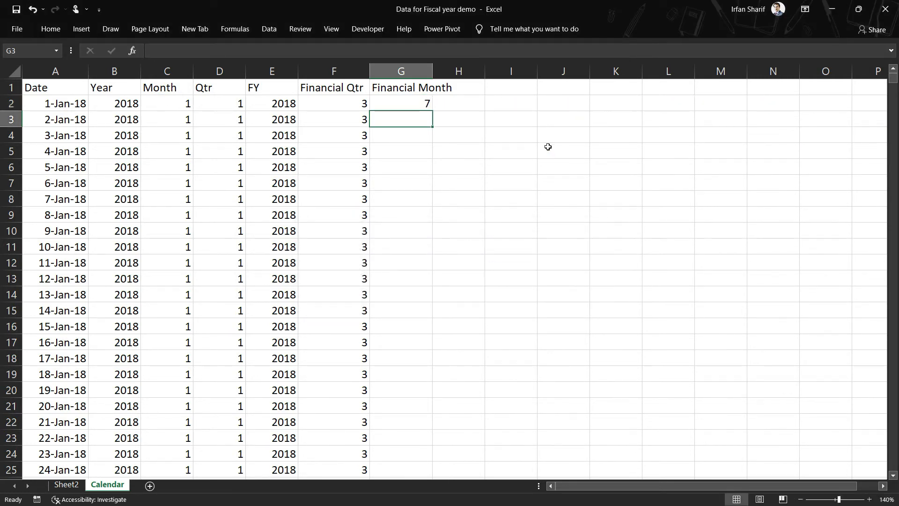
Step: Fill the G2 formula down the whole Financial Month column
{"action": "key", "text": "Up"}
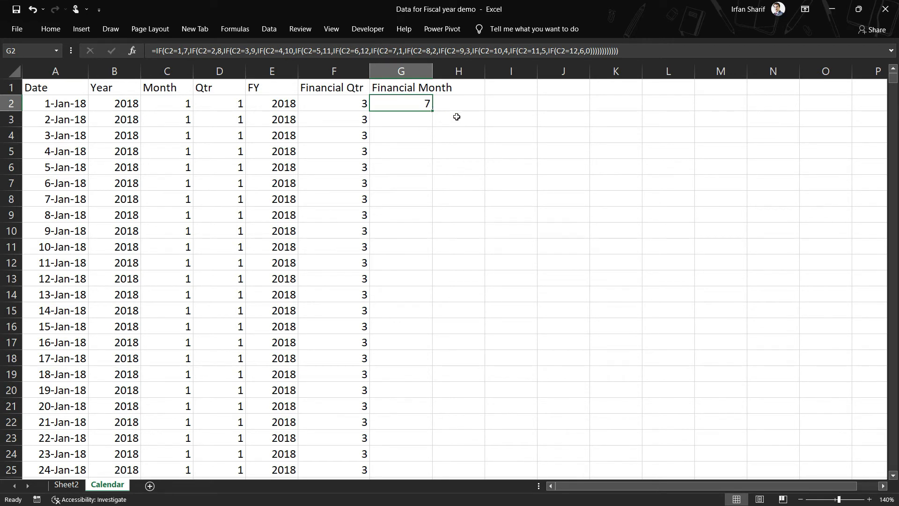
{"action": "double_click", "coordinate": [431, 110]}
{"action": "double_click", "coordinate": [431, 110]}
Step: Check the Financial Month values against the calendar months from January to December 2018, then return to G2
{"action": "left_click", "coordinate": [424, 149]}
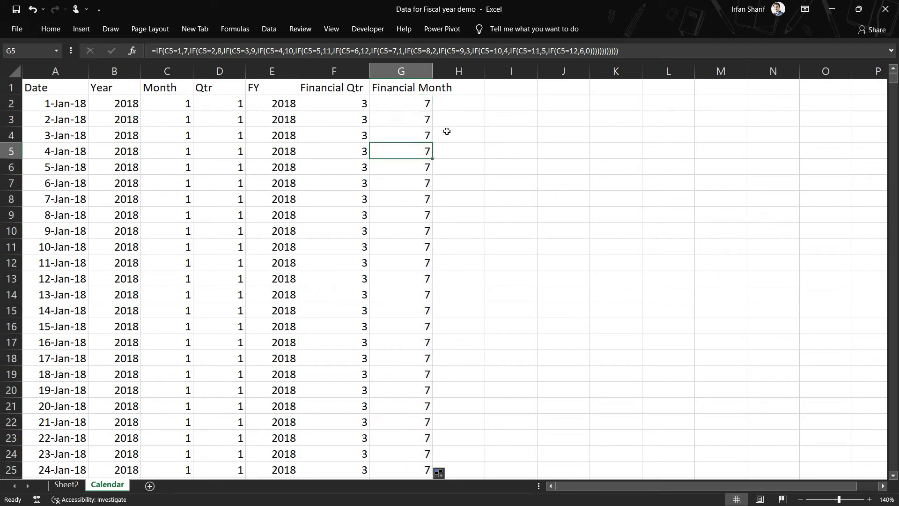
{"action": "key", "text": "Page_Down"}
{"action": "key", "text": "Page_Down"}
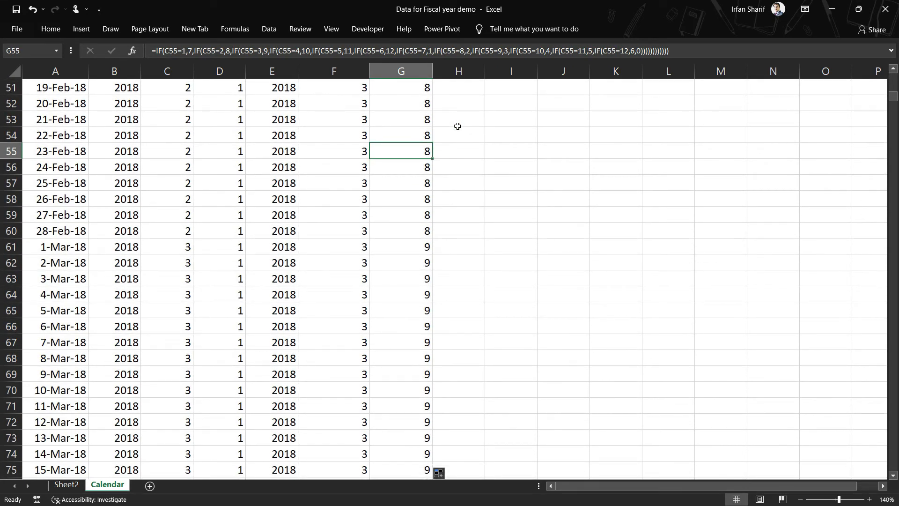
{"action": "key", "text": "Page_Down"}
{"action": "key", "text": "Page_Down"}
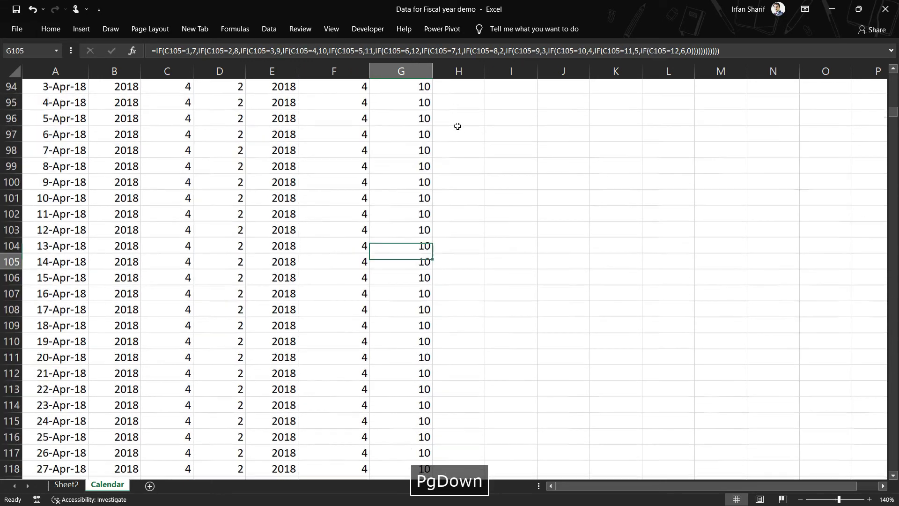
{"action": "key", "text": "Page_Down"}
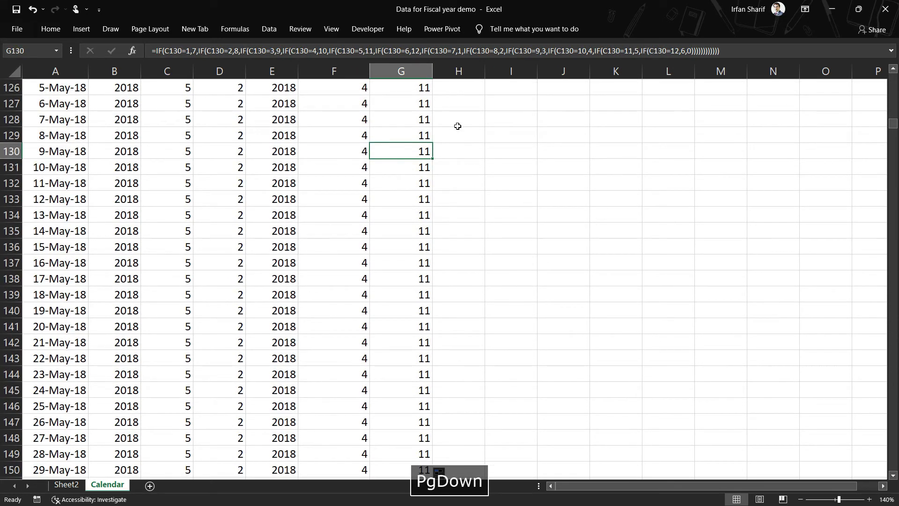
{"action": "key", "text": "Page_Down"}
{"action": "key", "text": "Page_Down"}
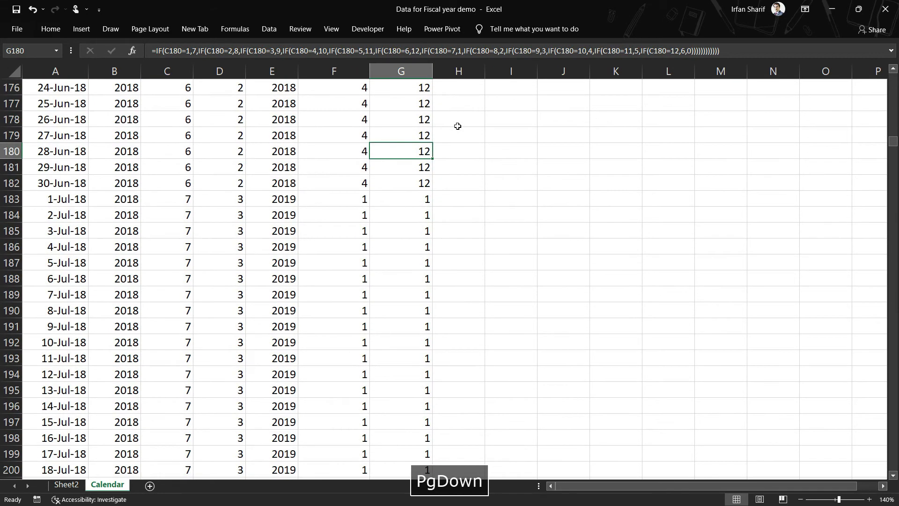
{"action": "key", "text": "Page_Down"}
{"action": "key", "text": "Page_Down"}
{"action": "key", "text": "Page_Down"}
{"action": "key", "text": "Page_Down"}
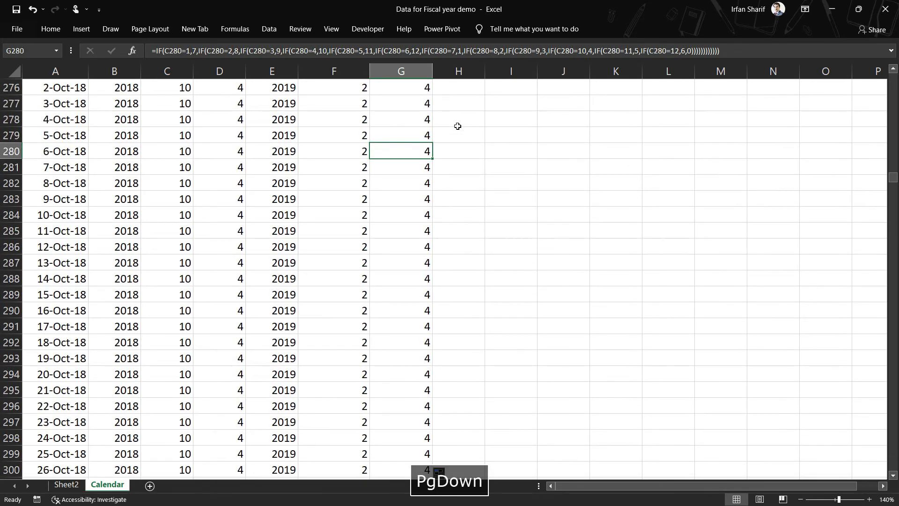
{"action": "key", "text": "Page_Down"}
{"action": "key", "text": "Page_Down"}
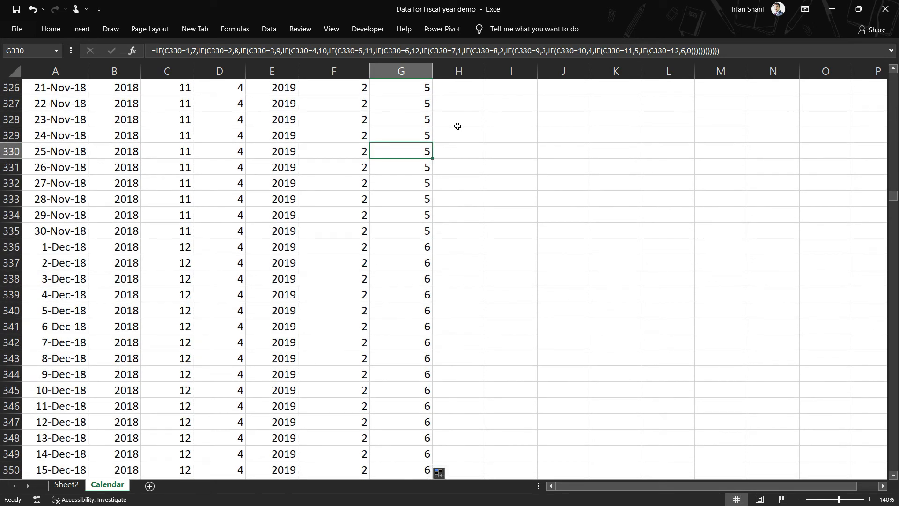
{"action": "key", "text": "ctrl+Up"}
{"action": "key", "text": "Down"}
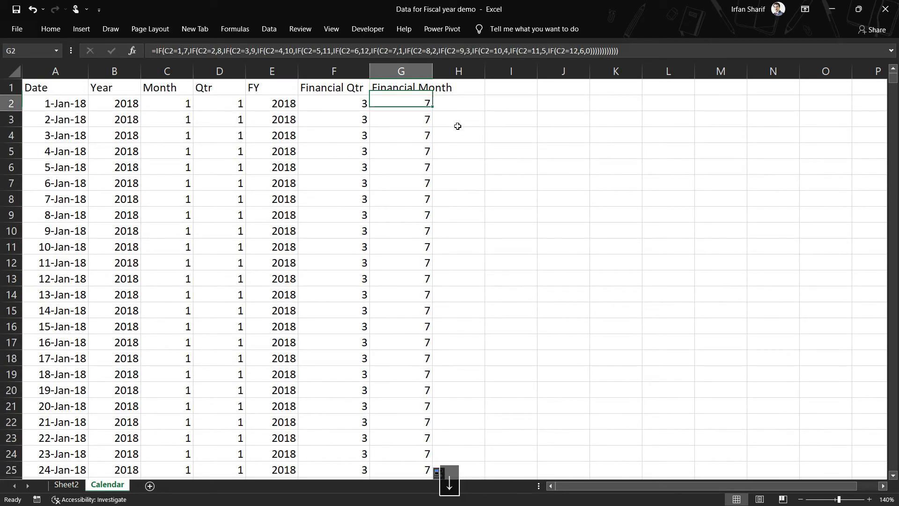
Step: Enter 1, 2 and 3 in cells J4 to J6 as a scratch list of calendar months
{"action": "left_click", "coordinate": [565, 130]}
{"action": "type", "text": "1"}
{"action": "key", "text": "Return"}
{"action": "type", "text": "2"}
{"action": "key", "text": "Return"}
{"action": "type", "text": "3"}
Step: Enter the matching financial months 7, 8 and 9 in cells K4 to K6
{"action": "key", "text": "Up"}
{"action": "key", "text": "Up"}
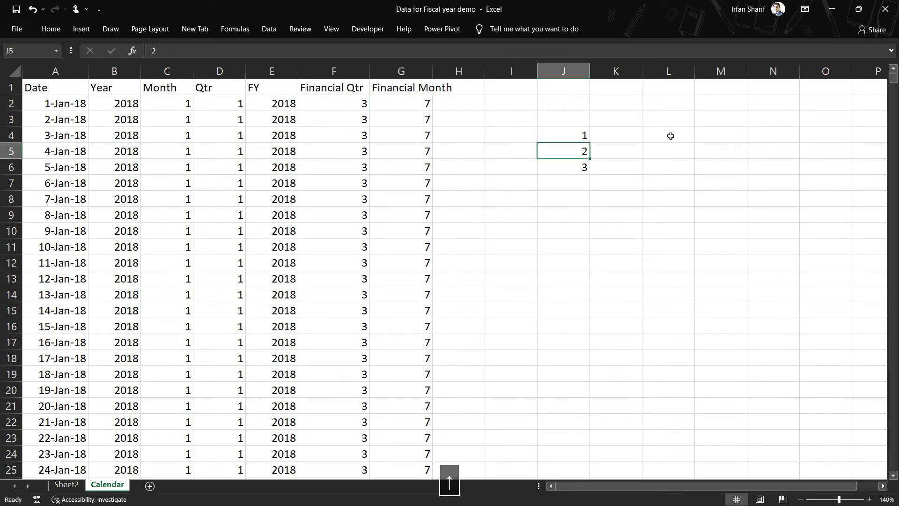
{"action": "key", "text": "Right"}
{"action": "type", "text": "7"}
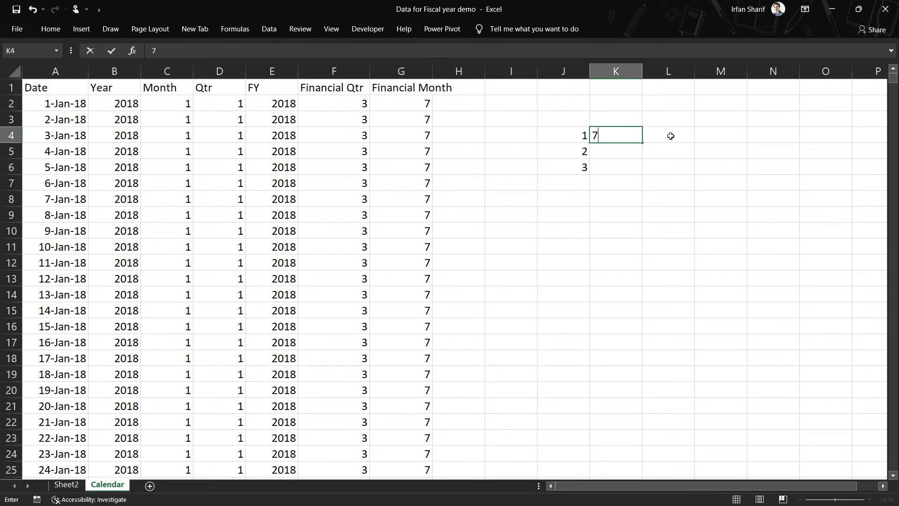
{"action": "key", "text": "Return"}
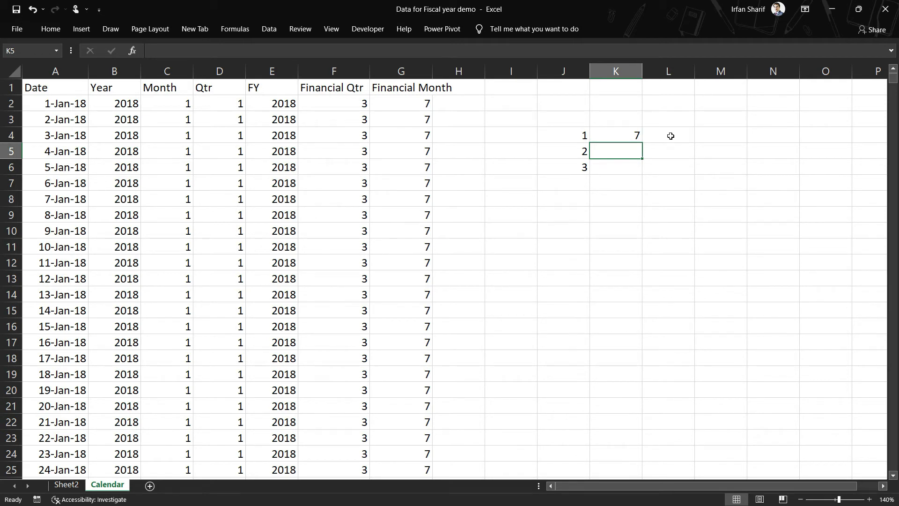
{"action": "type", "text": "8"}
{"action": "key", "text": "Return"}
{"action": "type", "text": "9"}
{"action": "key", "text": "Return"}
Step: Clear the scratch month mapping from J4:K6
{"action": "key", "text": "Up"}
{"action": "key", "text": "Up"}
{"action": "key", "text": "Up"}
{"action": "key", "text": "Left"}
{"action": "key", "text": "shift+Right"}
{"action": "key", "text": "shift+Down"}
{"action": "key", "text": "shift+Down"}
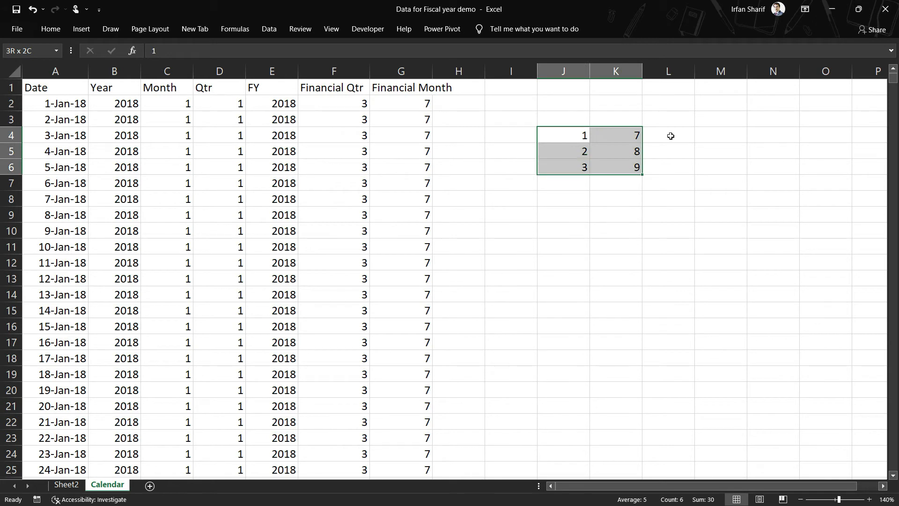
{"action": "key", "text": "Delete"}
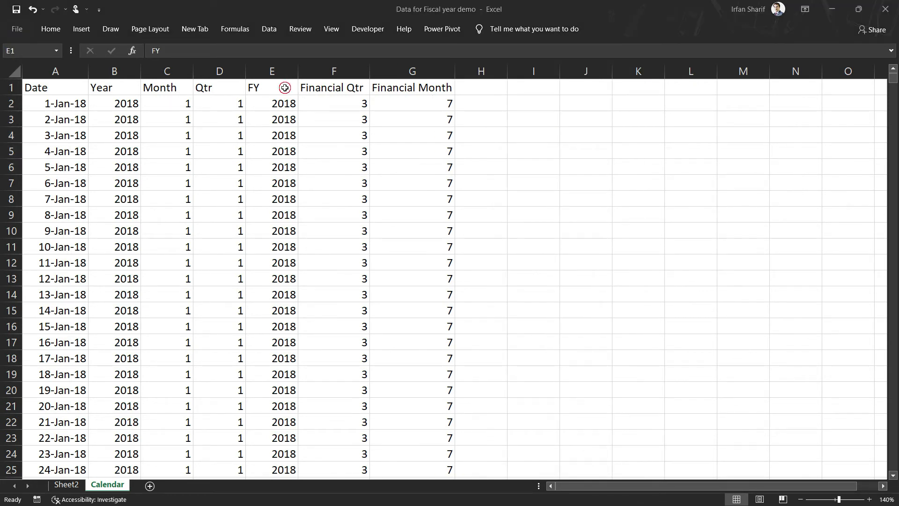
Step: Insert a PivotTable from the range Calendar!$A$1:$G$1097 on a new worksheet
{"action": "left_click", "coordinate": [284, 92]}
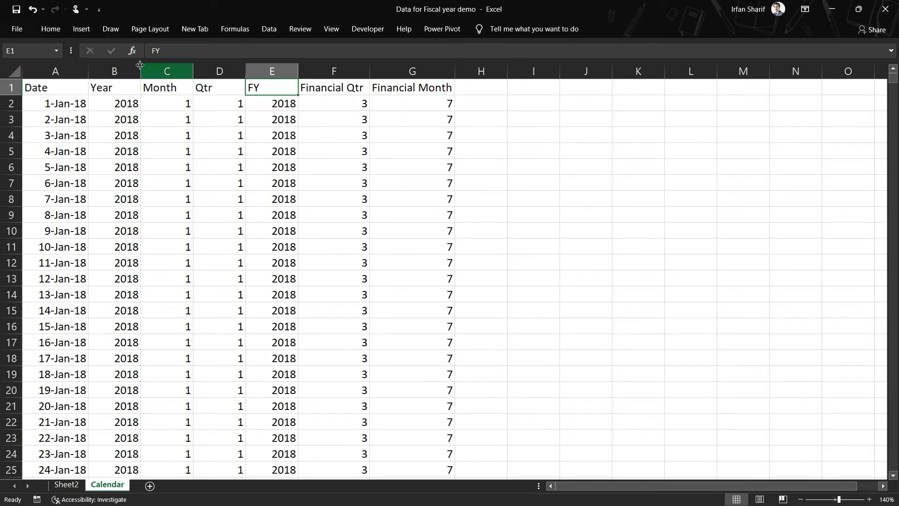
{"action": "left_click", "coordinate": [82, 31]}
{"action": "left_click", "coordinate": [21, 53]}
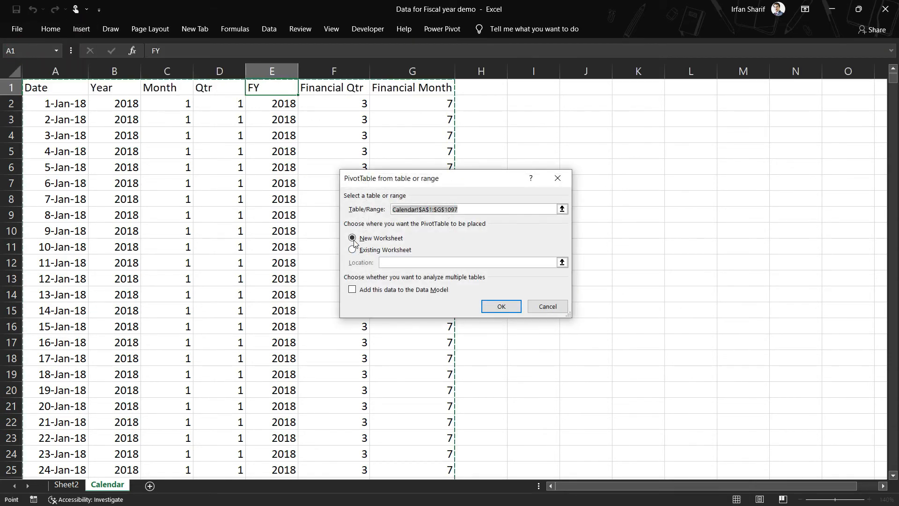
{"action": "left_click", "coordinate": [498, 306]}
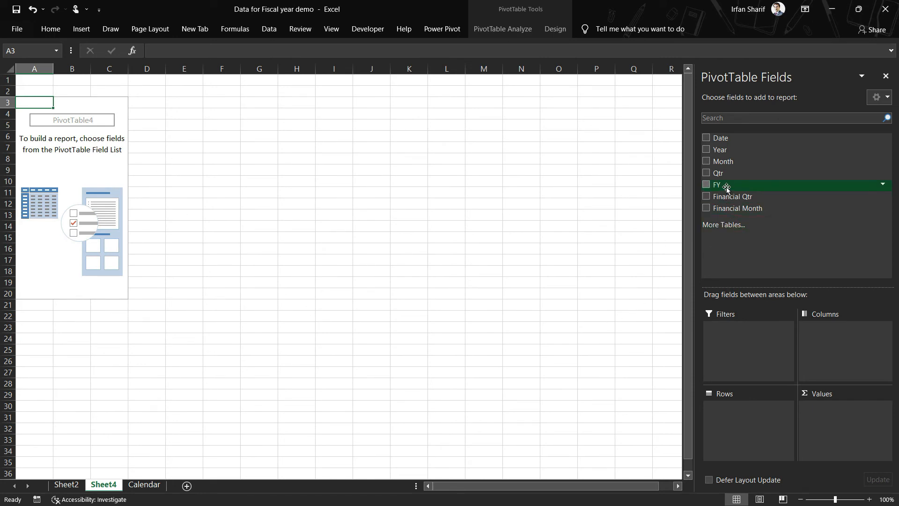
Step: Add FY to the PivotTable rows and nest Financial Qtr beneath it
{"action": "left_click_drag", "start_coordinate": [727, 186], "coordinate": [760, 433]}
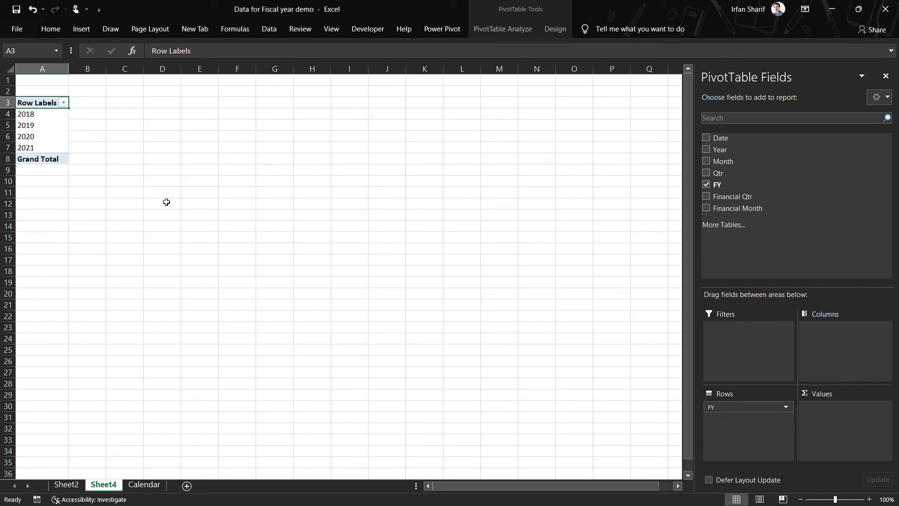
{"action": "left_click", "coordinate": [44, 116]}
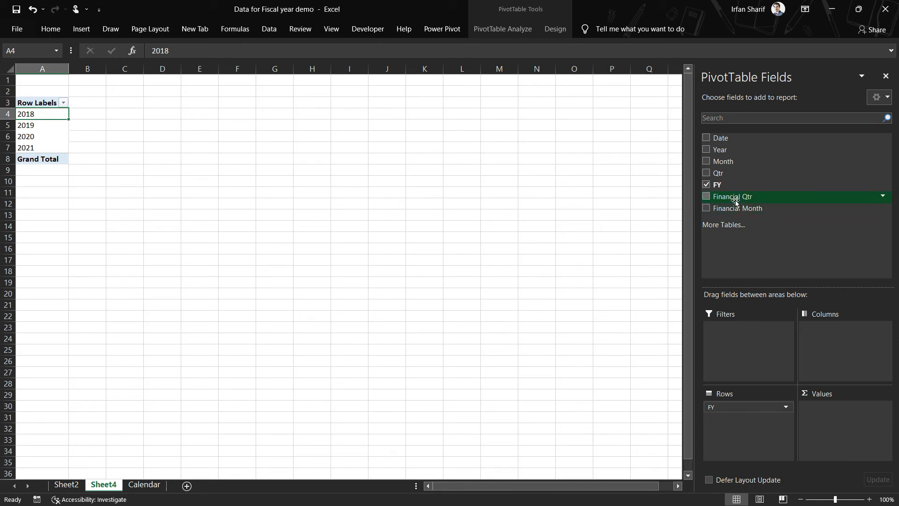
{"action": "left_click_drag", "start_coordinate": [734, 197], "coordinate": [751, 429]}
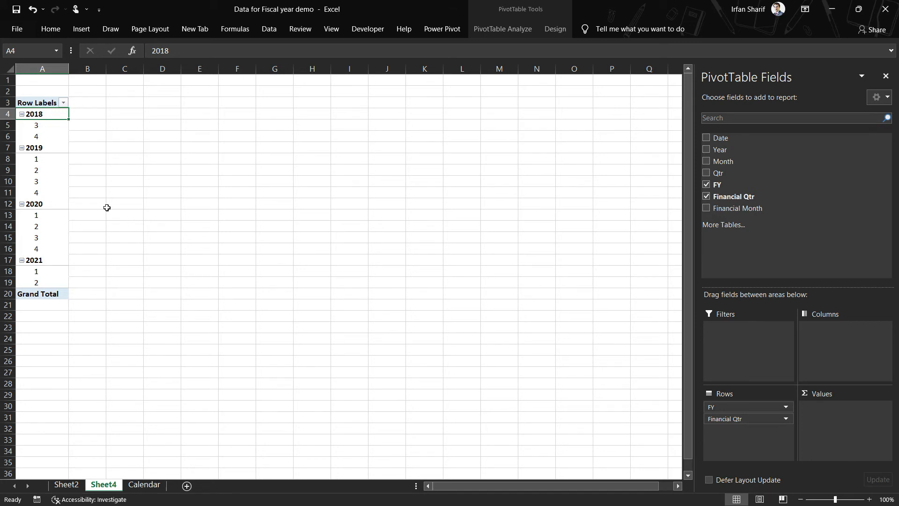
Step: Examine the financial quarters grouped under fiscal year 2018 in the PivotTable
{"action": "left_click", "coordinate": [56, 127]}
{"action": "left_click", "coordinate": [52, 138]}
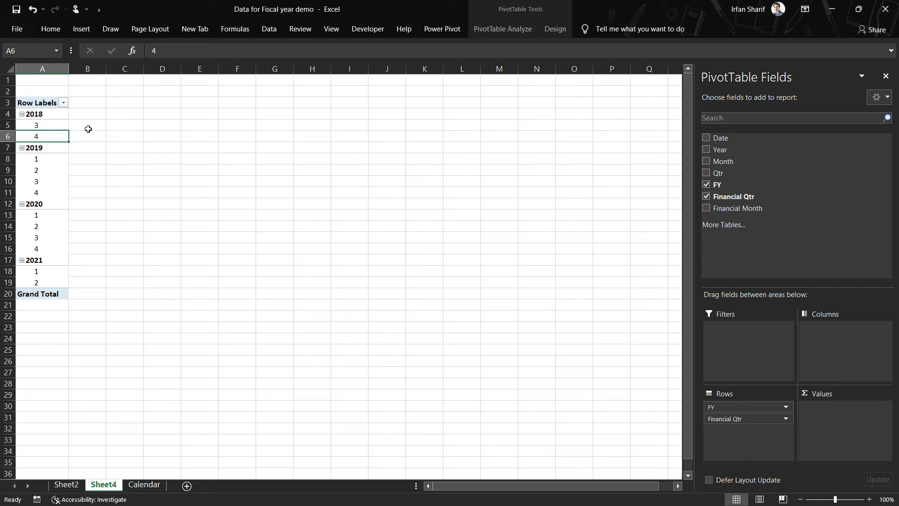
{"action": "left_click", "coordinate": [60, 114]}
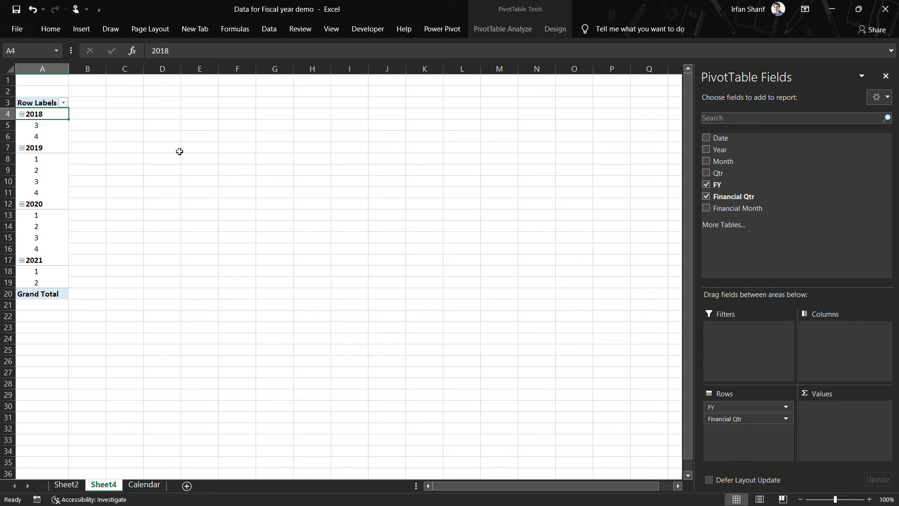
{"action": "left_click", "coordinate": [56, 137]}
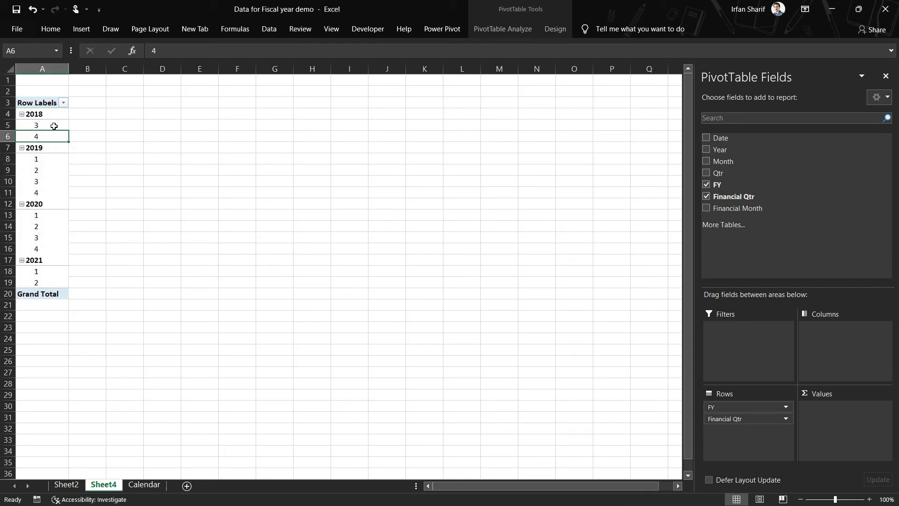
{"action": "left_click", "coordinate": [54, 126]}
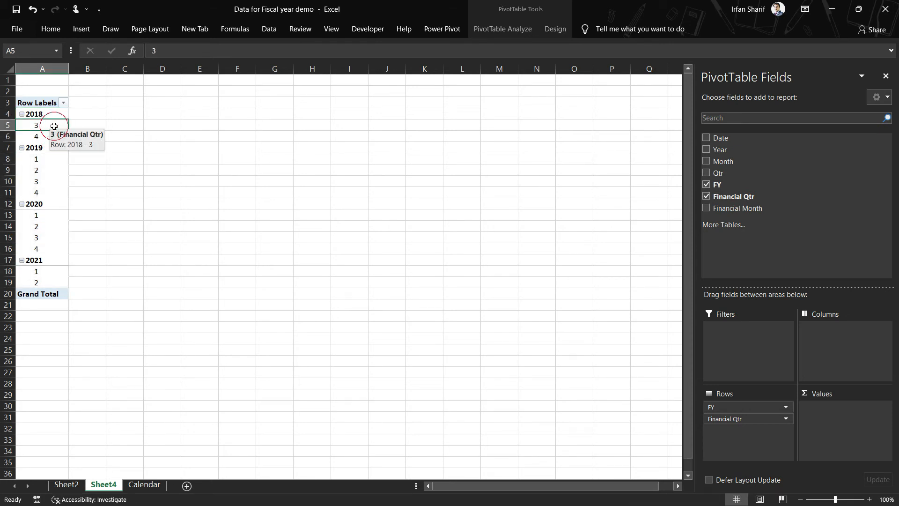
Step: Nest Financial Month beneath Financial Qtr in the PivotTable rows
{"action": "left_click", "coordinate": [50, 163]}
{"action": "left_click", "coordinate": [51, 246]}
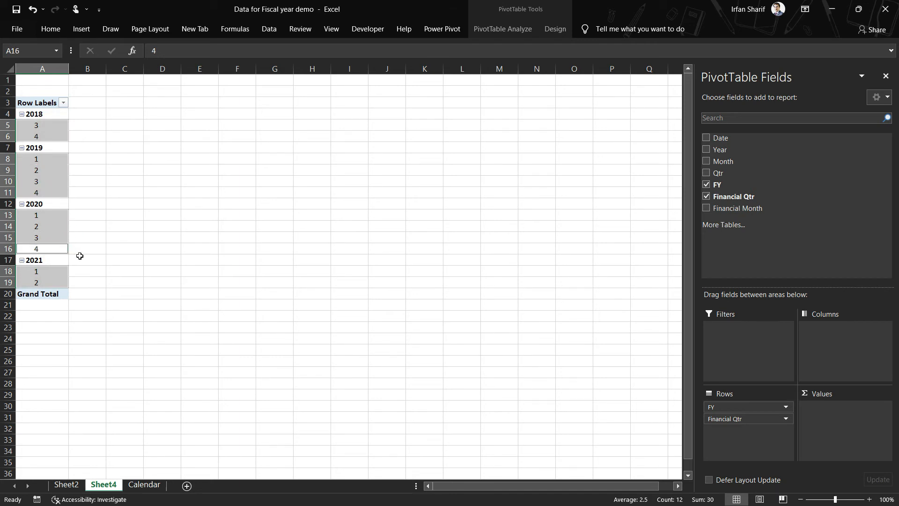
{"action": "left_click", "coordinate": [63, 270]}
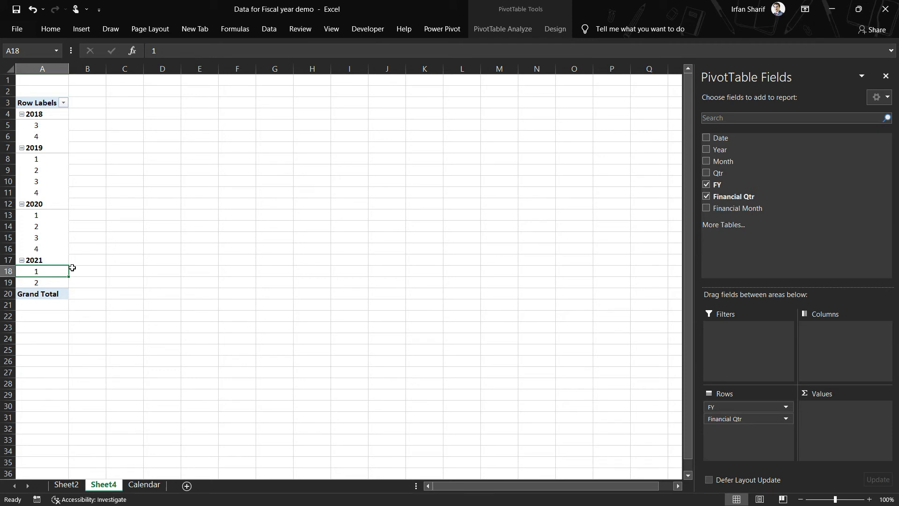
{"action": "left_click", "coordinate": [55, 283]}
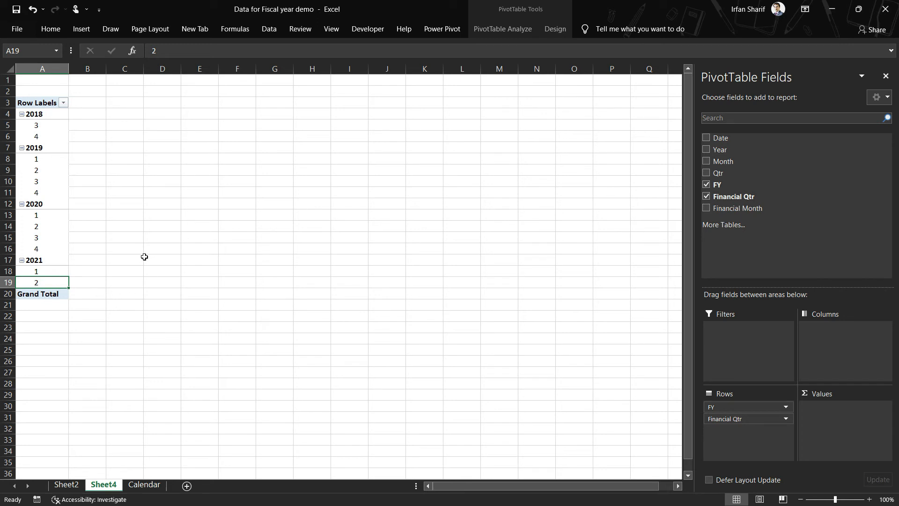
{"action": "left_click_drag", "start_coordinate": [735, 207], "coordinate": [764, 440]}
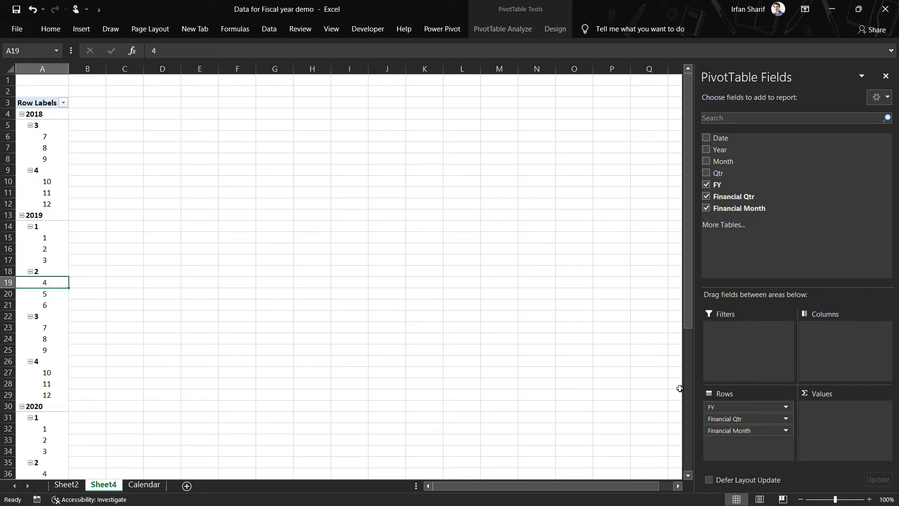
{"action": "left_click", "coordinate": [51, 141]}
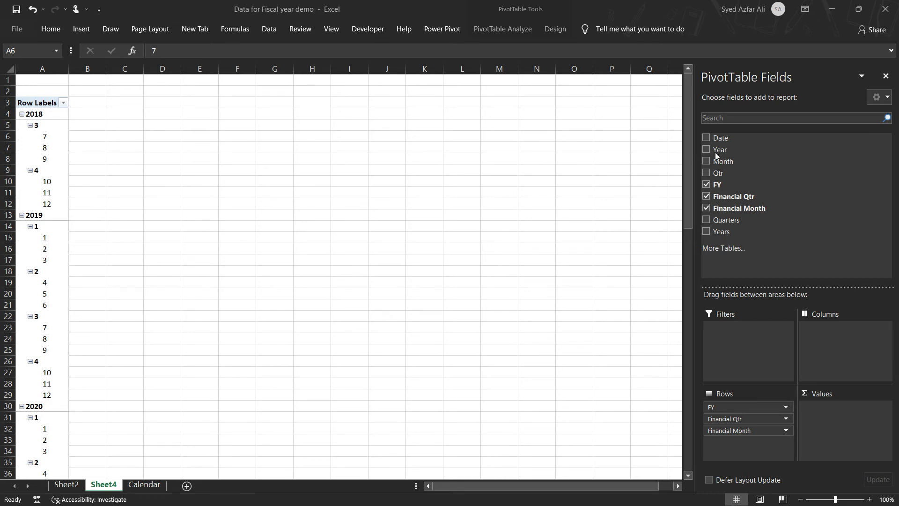
Step: Try the calendar Month field beneath Financial Month in the PivotTable rows, and remove it again
{"action": "left_click", "coordinate": [728, 164]}
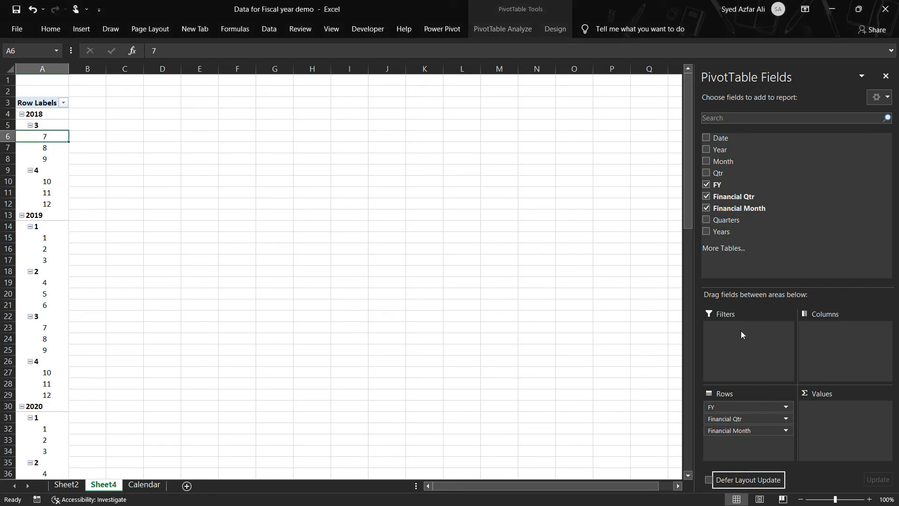
{"action": "left_click_drag", "start_coordinate": [726, 165], "coordinate": [759, 447]}
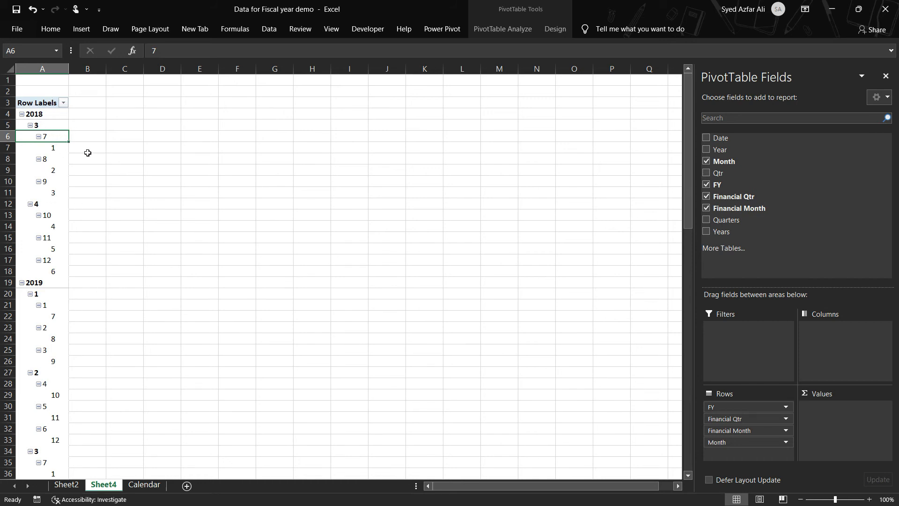
{"action": "left_click_drag", "start_coordinate": [761, 442], "coordinate": [621, 414]}
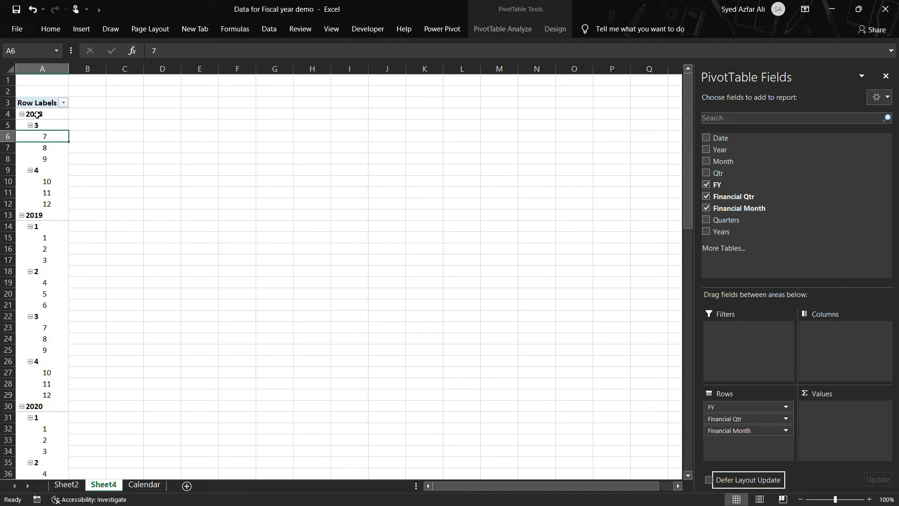
Step: Remove Financial Month and Financial Qtr from the PivotTable rows, keeping only FY
{"action": "left_click", "coordinate": [47, 125]}
{"action": "left_click", "coordinate": [47, 125]}
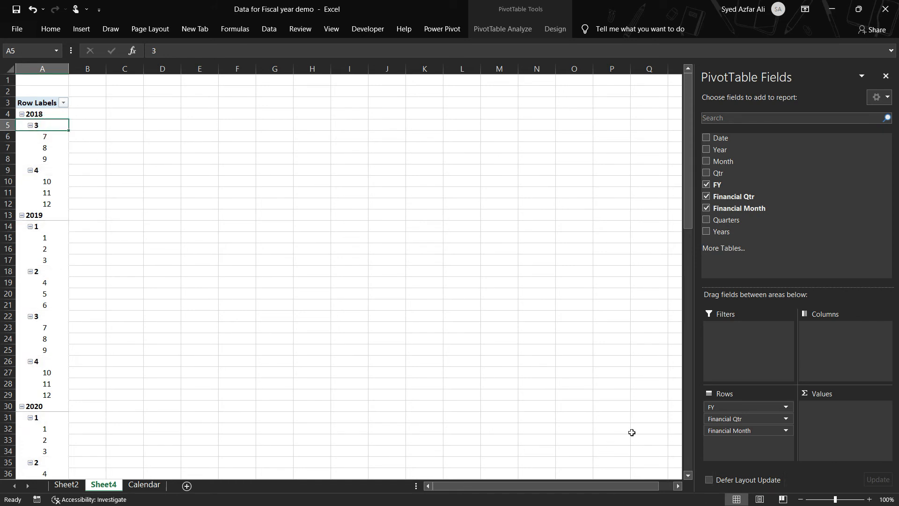
{"action": "left_click_drag", "start_coordinate": [717, 431], "coordinate": [554, 375]}
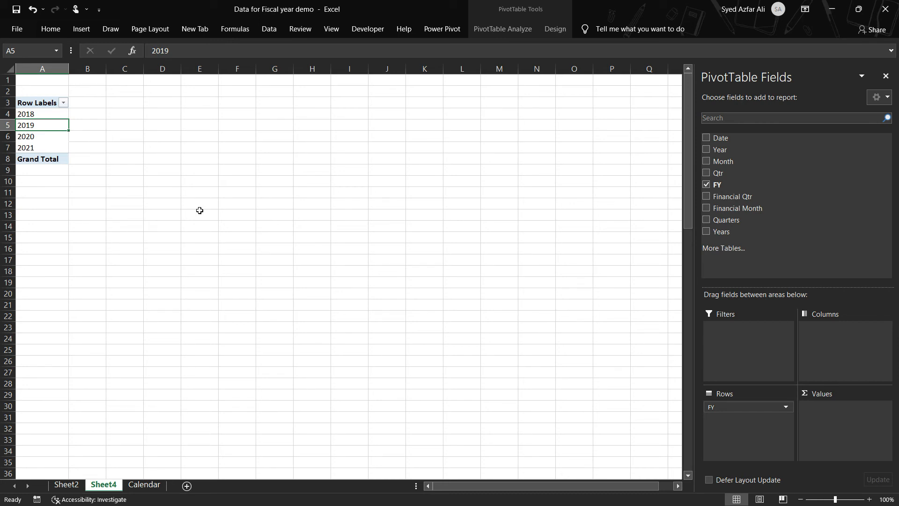
Step: Add an Amount column in column H of the Calendar sheet and fill it with 1 for every date row
{"action": "left_click", "coordinate": [157, 485]}
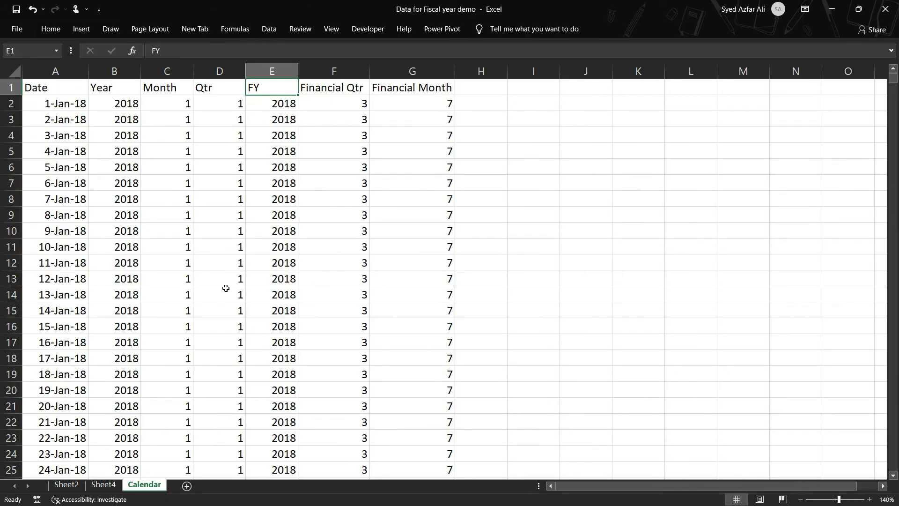
{"action": "left_click", "coordinate": [478, 89]}
{"action": "type", "text": "Amount"}
{"action": "key", "text": "Return"}
{"action": "type", "text": "1"}
{"action": "key", "text": "Return"}
{"action": "key", "text": "Up"}
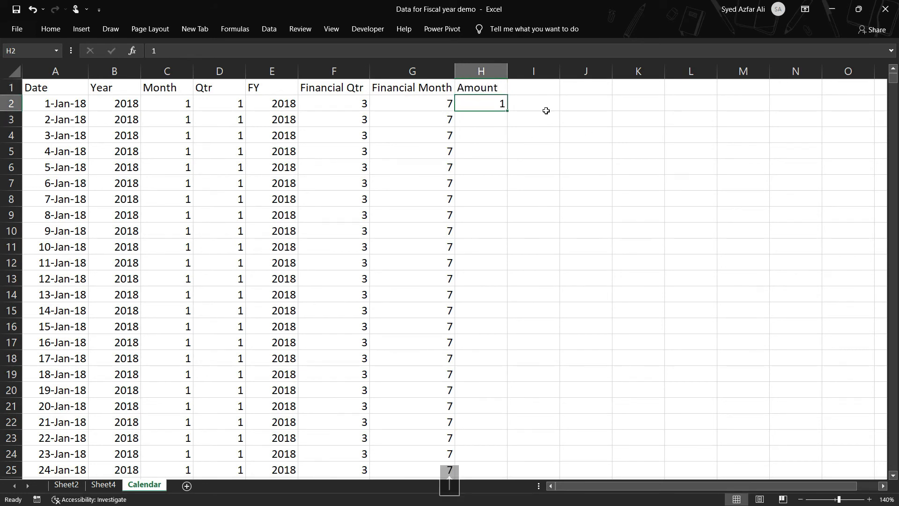
{"action": "double_click", "coordinate": [508, 110]}
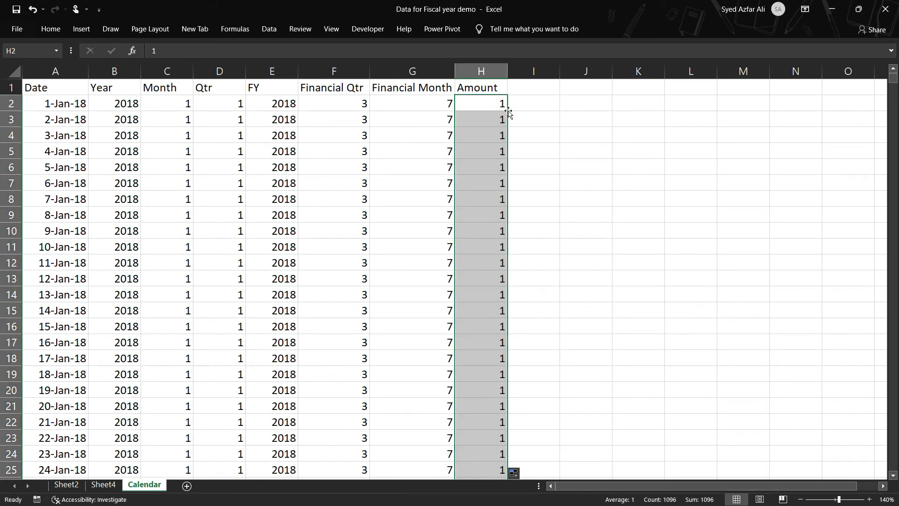
{"action": "key", "text": "ctrl+Down"}
{"action": "key", "text": "ctrl+Up"}
{"action": "key", "text": "Down"}
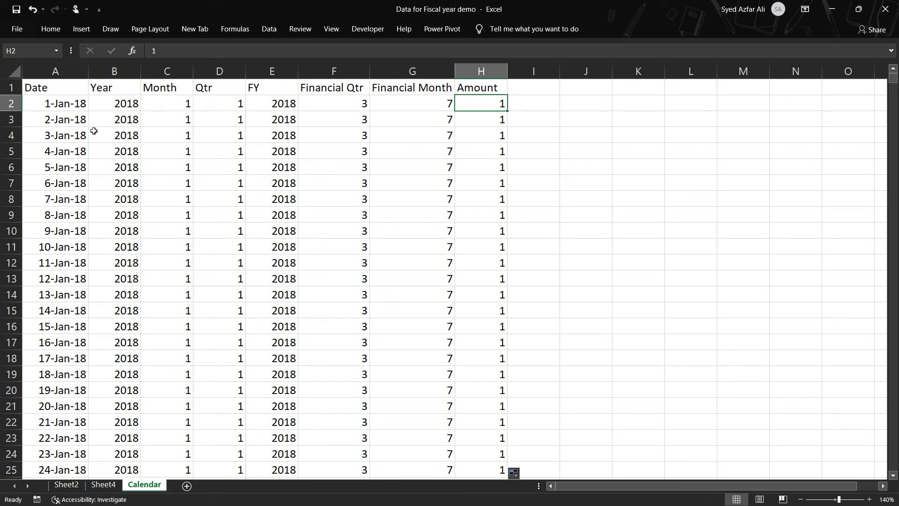
{"action": "left_click", "coordinate": [76, 105]}
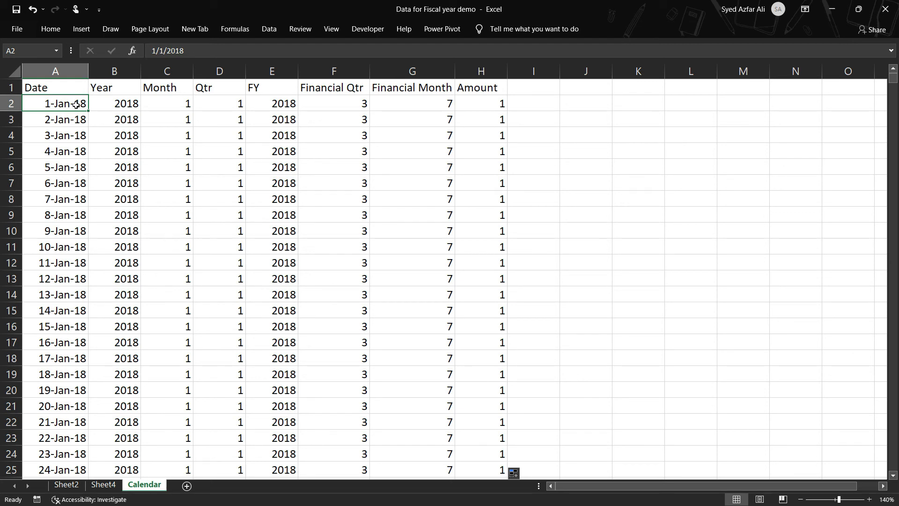
{"action": "left_click", "coordinate": [108, 487]}
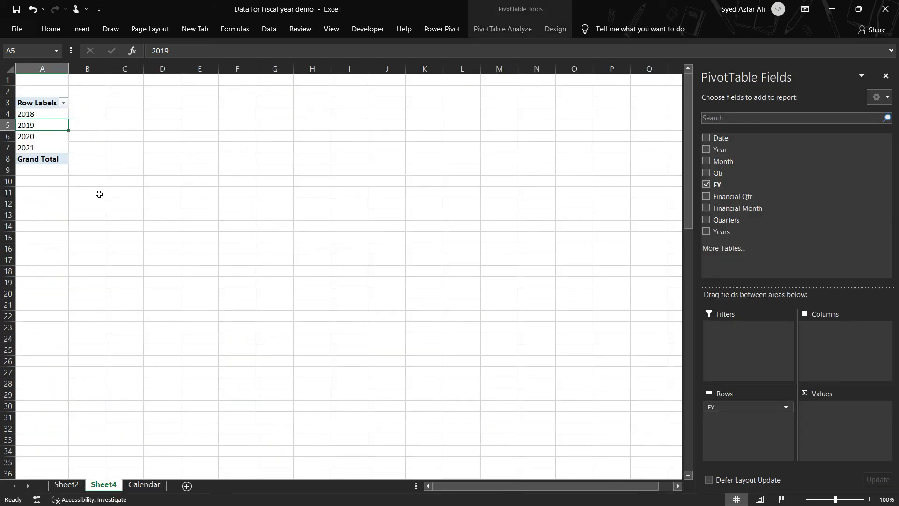
{"action": "left_click", "coordinate": [38, 113]}
{"action": "left_click", "coordinate": [40, 146]}
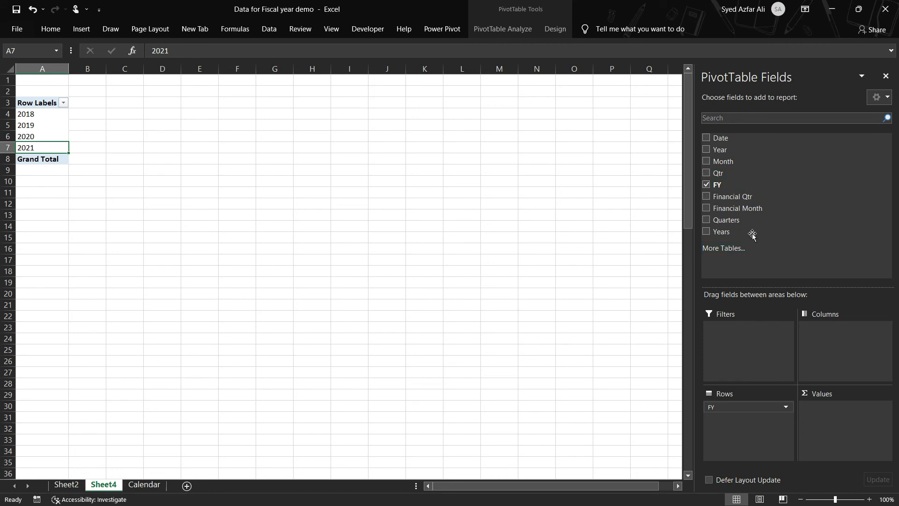
{"action": "left_click", "coordinate": [510, 29]}
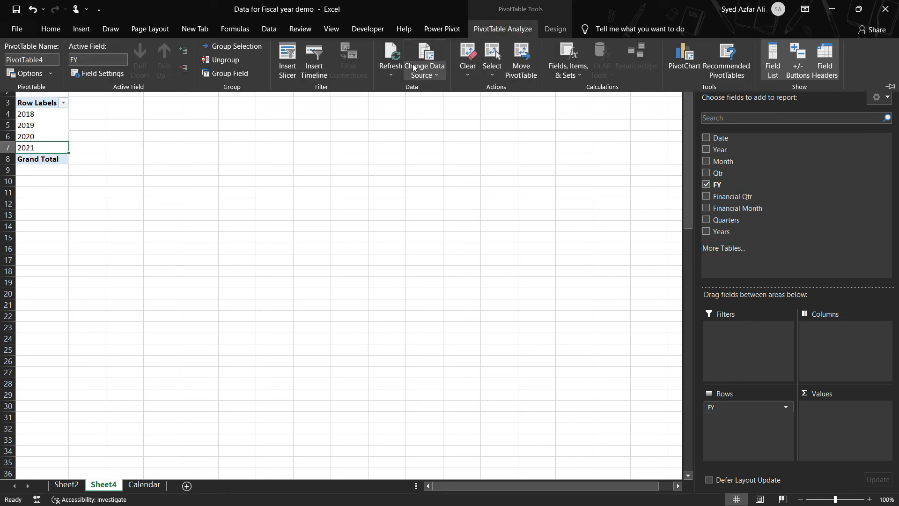
{"action": "left_click", "coordinate": [252, 205]}
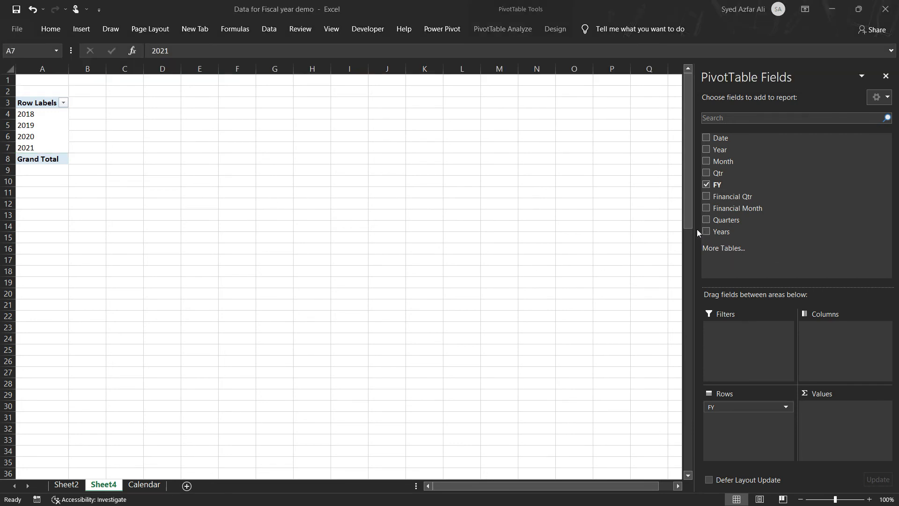
Step: Convert the Calendar range $A$1:$H$1097 into a table with headers
{"action": "left_click", "coordinate": [149, 484]}
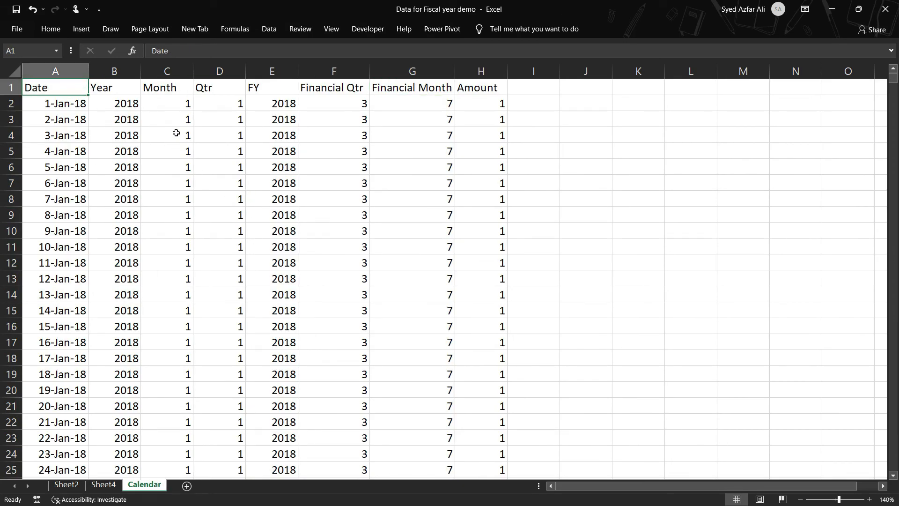
{"action": "left_click", "coordinate": [88, 31]}
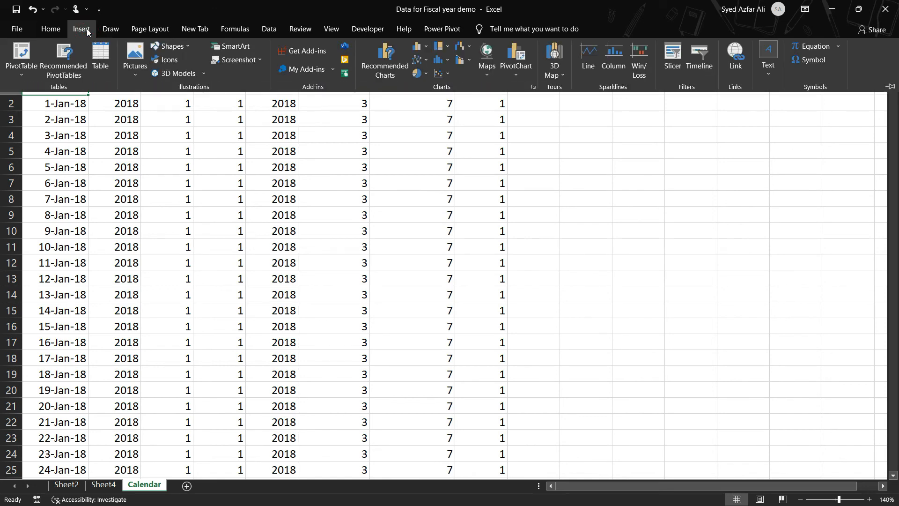
{"action": "left_click", "coordinate": [101, 59]}
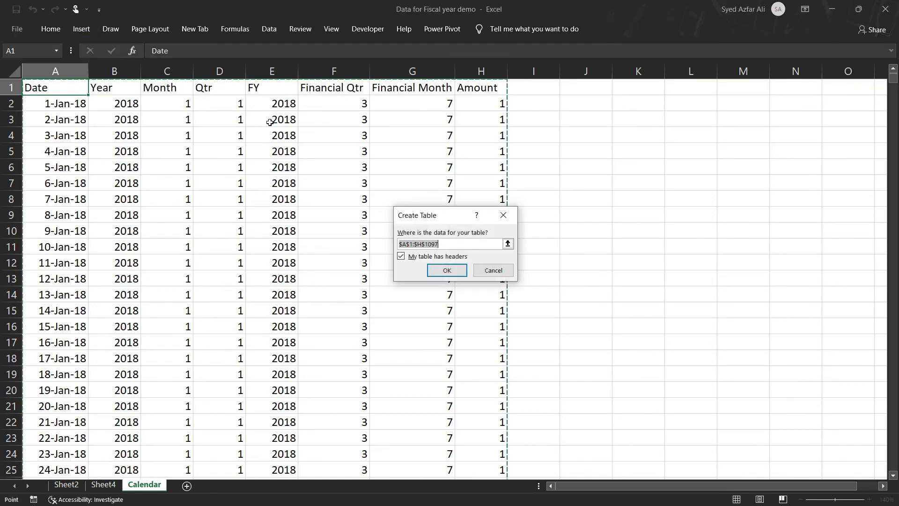
{"action": "left_click", "coordinate": [458, 273]}
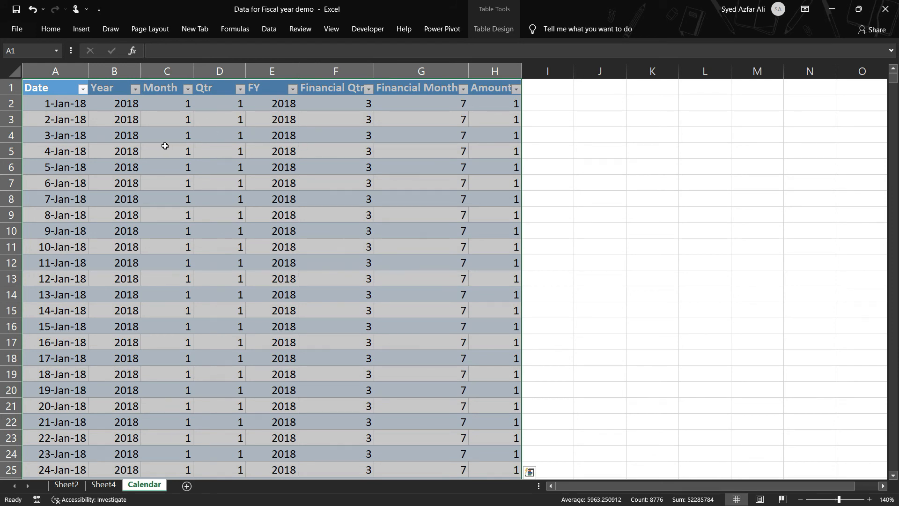
{"action": "left_click", "coordinate": [333, 108]}
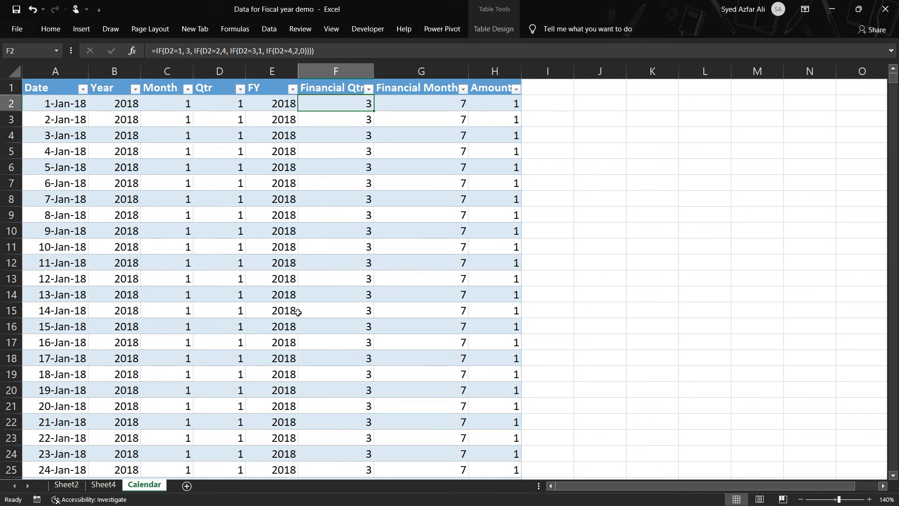
Step: Insert a PivotTable based on Table1 on a new worksheet
{"action": "left_click", "coordinate": [53, 90]}
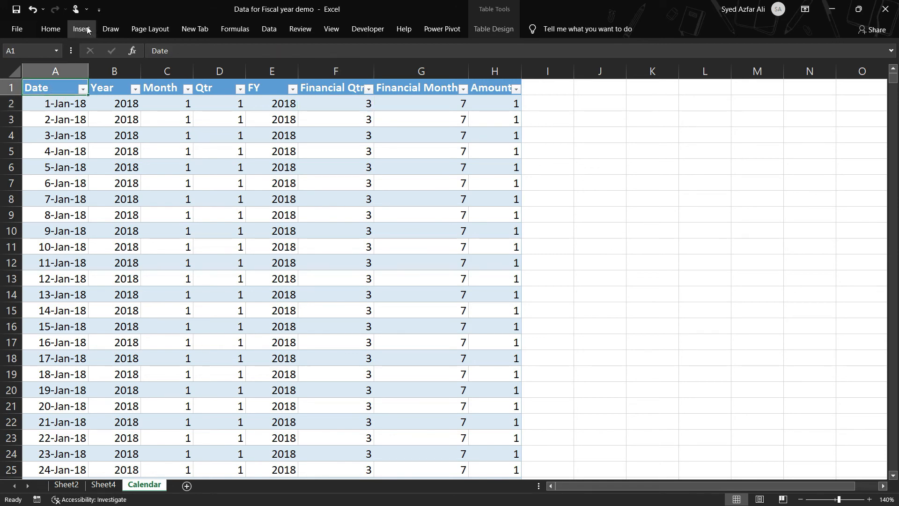
{"action": "left_click", "coordinate": [87, 31]}
{"action": "left_click", "coordinate": [18, 56]}
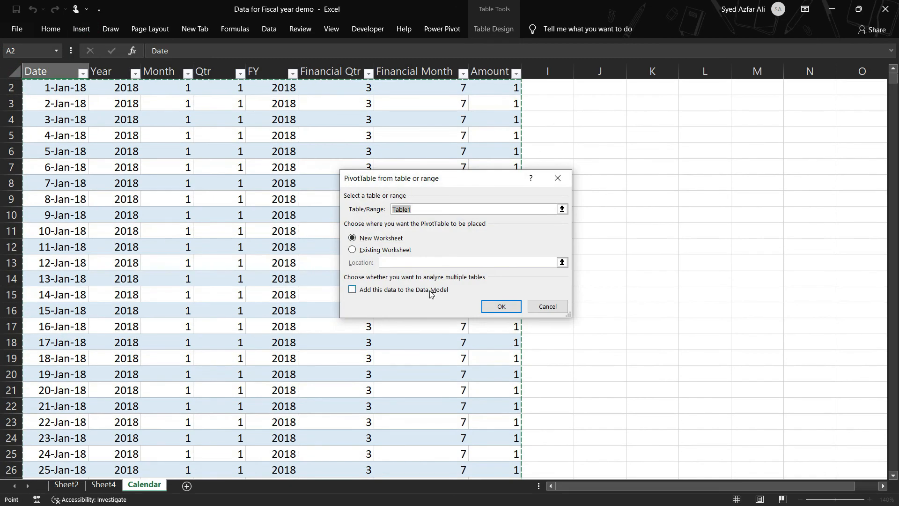
{"action": "left_click", "coordinate": [502, 307]}
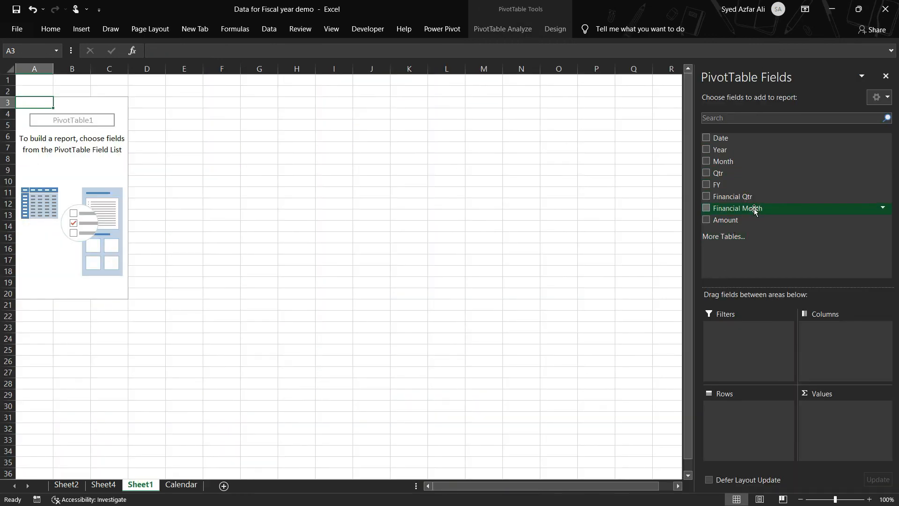
Step: Add FY to the new PivotTable's rows and sum Amount as its values, and review the totals per fiscal year
{"action": "left_click_drag", "start_coordinate": [730, 186], "coordinate": [752, 410]}
{"action": "left_click_drag", "start_coordinate": [726, 220], "coordinate": [840, 416]}
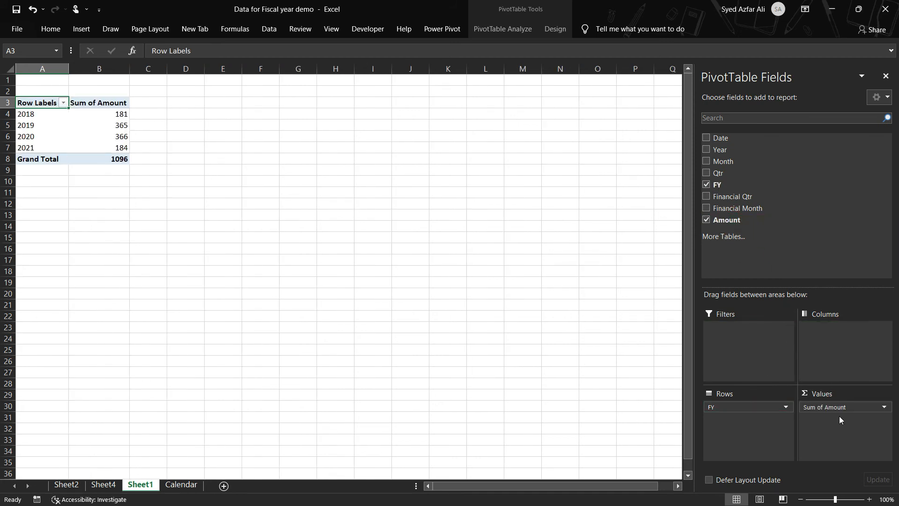
{"action": "left_click", "coordinate": [112, 116]}
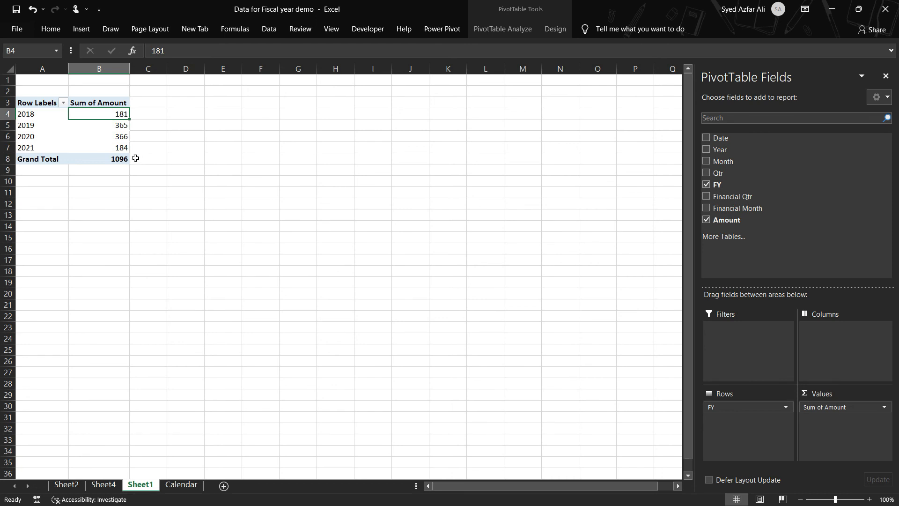
{"action": "left_click", "coordinate": [123, 147]}
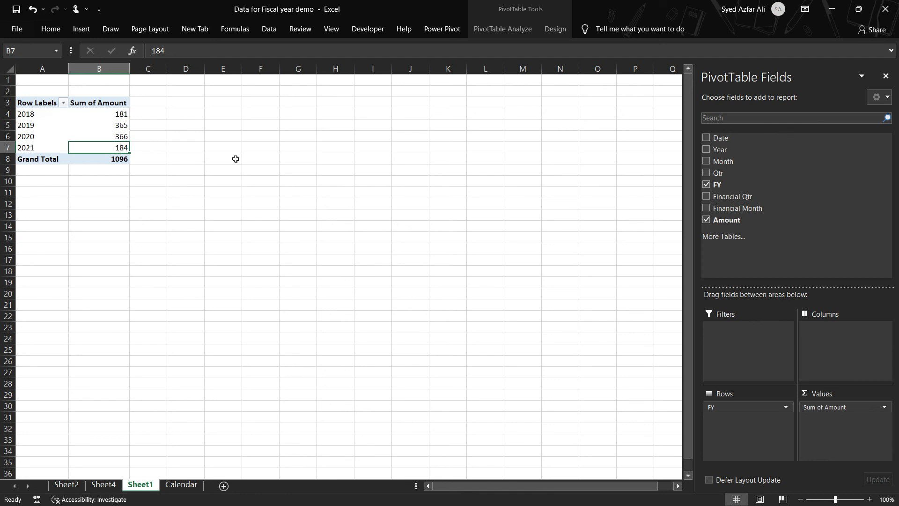
{"action": "left_click", "coordinate": [43, 150]}
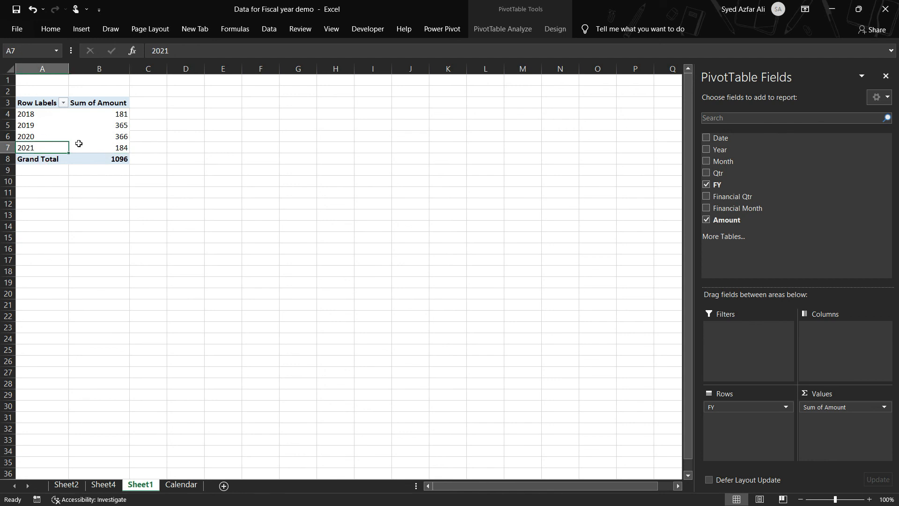
{"action": "left_click", "coordinate": [114, 149]}
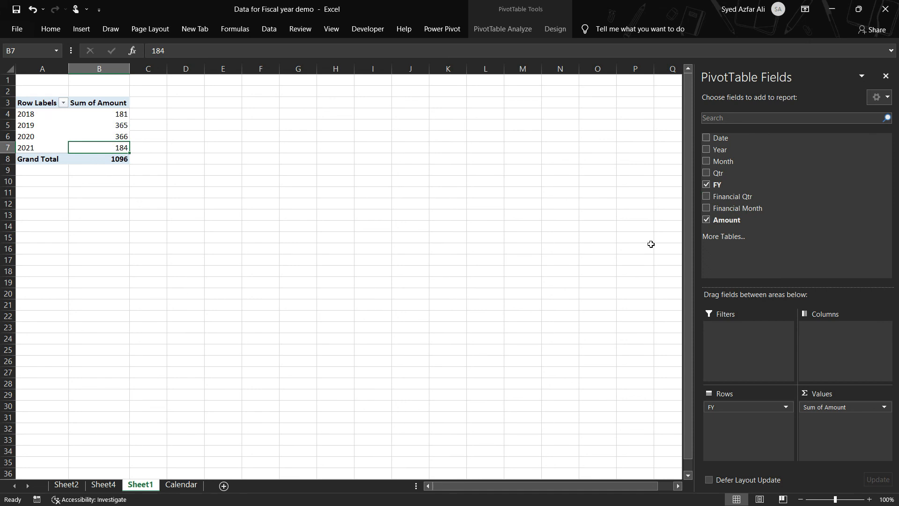
Step: Nest Financial Qtr and Financial Month beneath FY in the rows of the Sum of Amount PivotTable
{"action": "left_click_drag", "start_coordinate": [729, 197], "coordinate": [750, 430]}
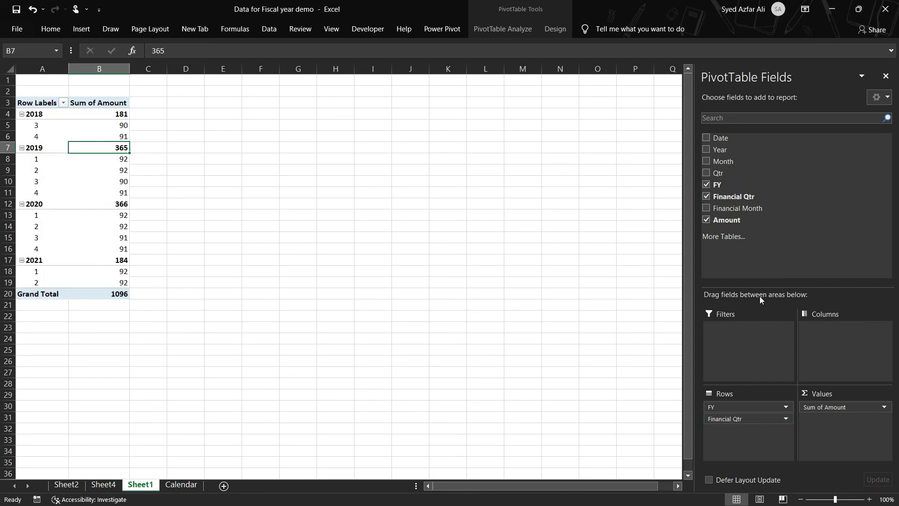
{"action": "left_click_drag", "start_coordinate": [734, 209], "coordinate": [749, 433]}
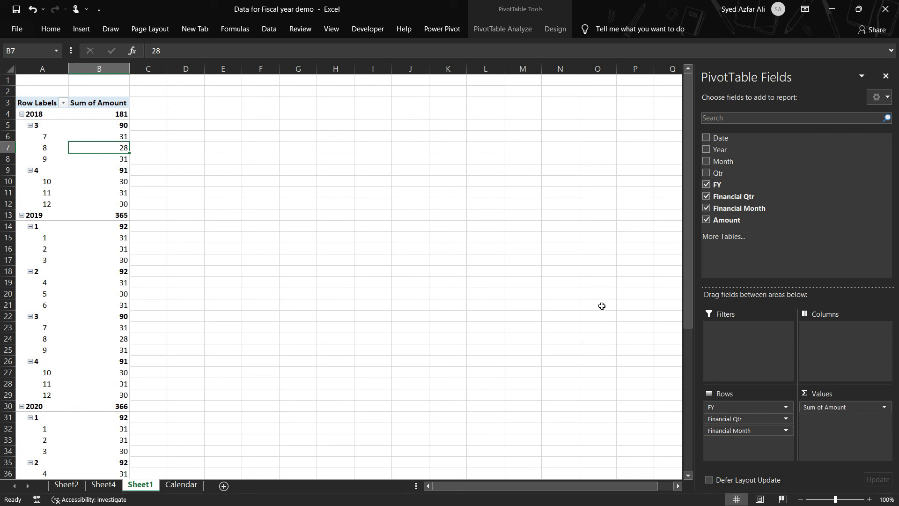
{"action": "key", "text": "alt+Tab"}
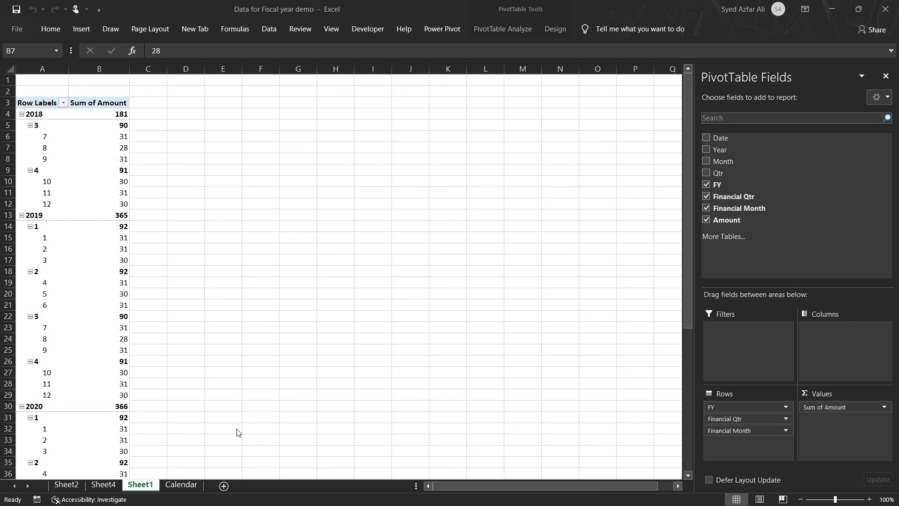
Step: Bring the Calendar sheet's Table1 into the Power Pivot data model window and show the model in Diagram View
{"action": "left_click", "coordinate": [188, 485]}
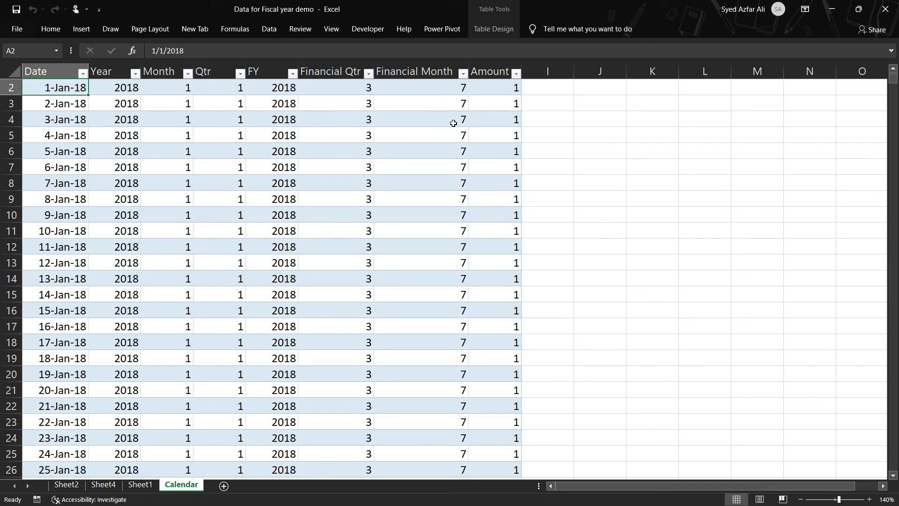
{"action": "left_click", "coordinate": [444, 29]}
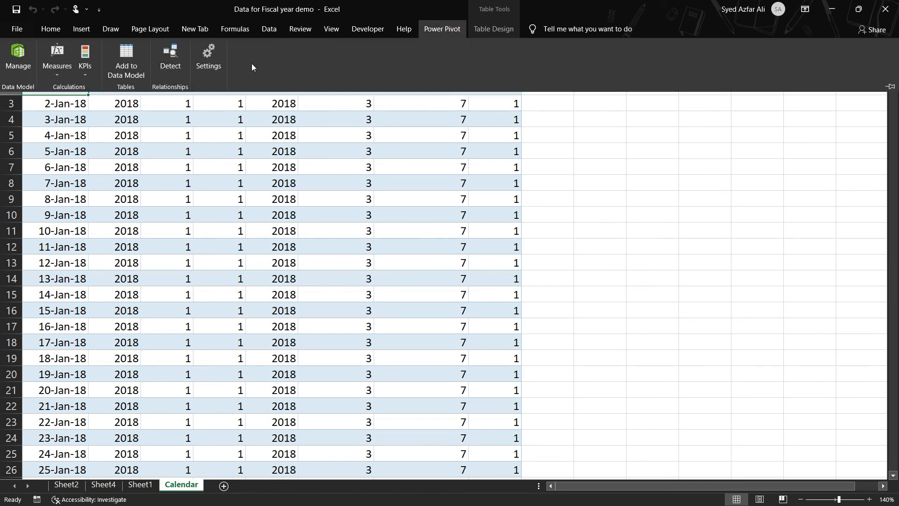
{"action": "left_click", "coordinate": [18, 66]}
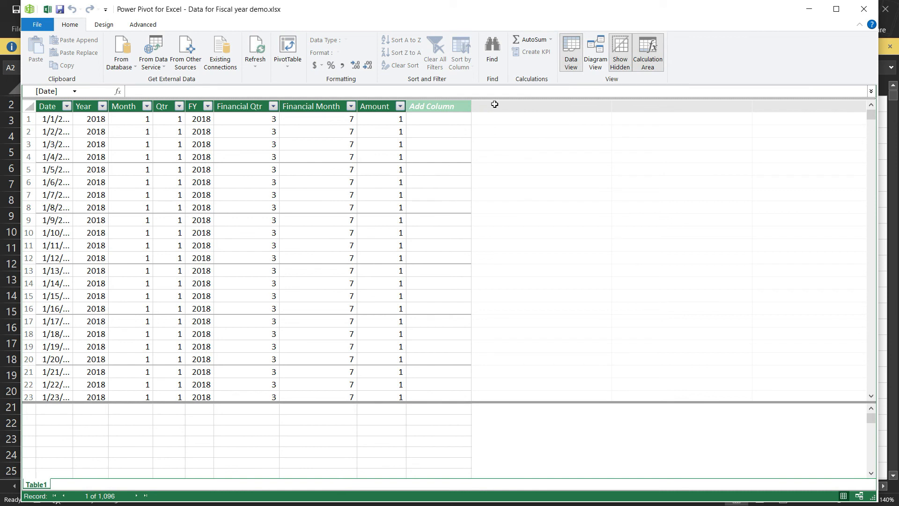
{"action": "left_click", "coordinate": [593, 65]}
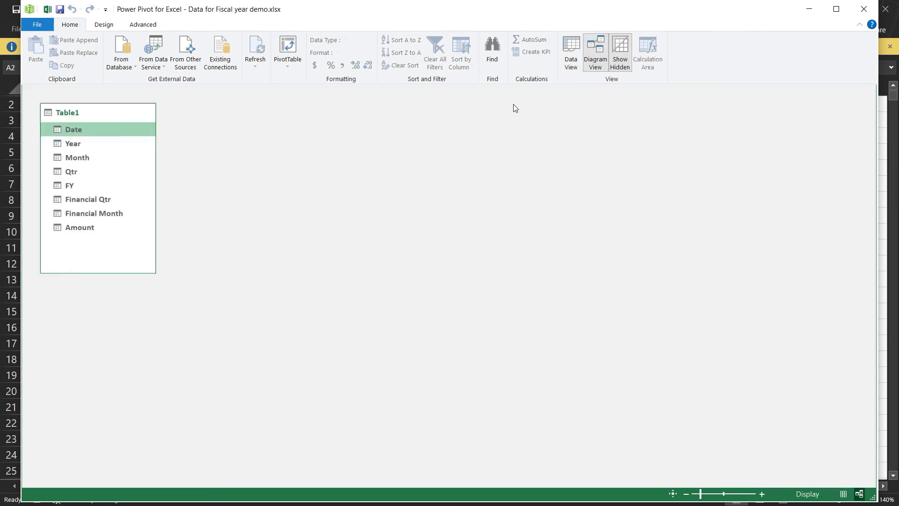
Step: Create a hierarchy from the FY column of Table1 and name it FY Hierarchy
{"action": "right_click", "coordinate": [70, 187]}
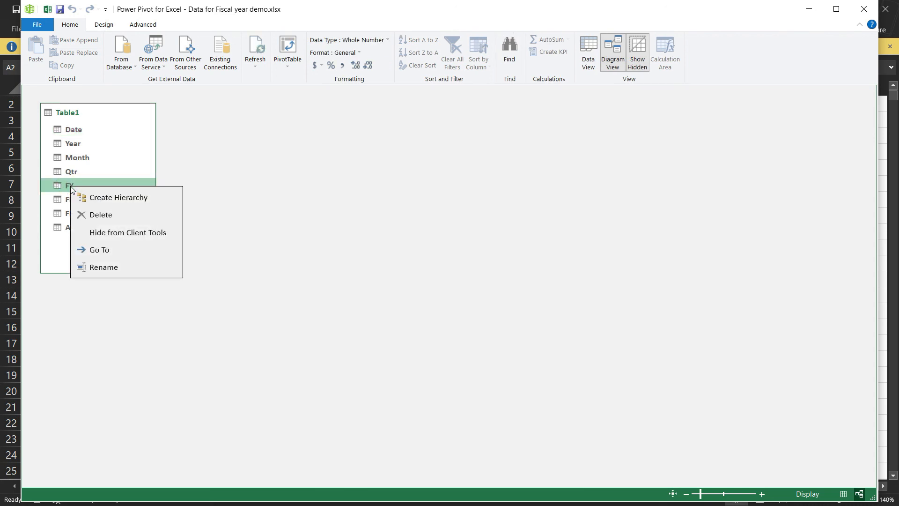
{"action": "left_click", "coordinate": [105, 197]}
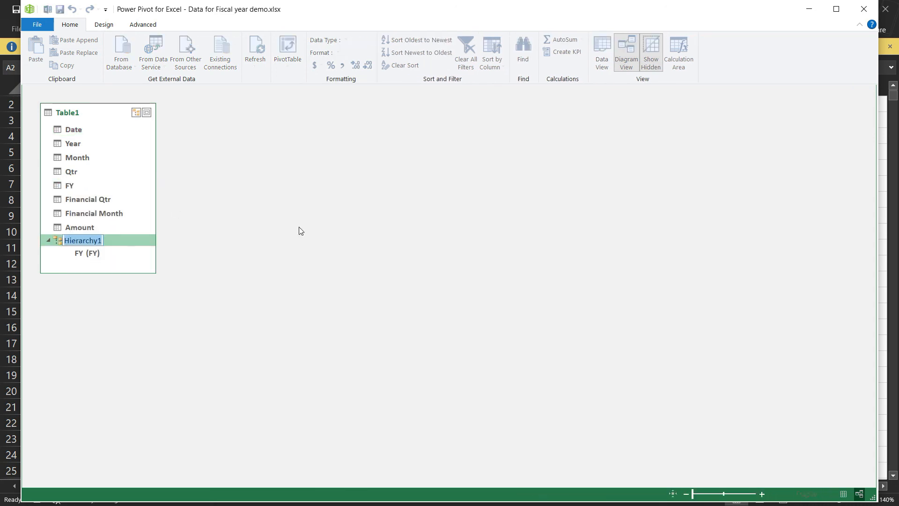
{"action": "type", "text": "FY "}
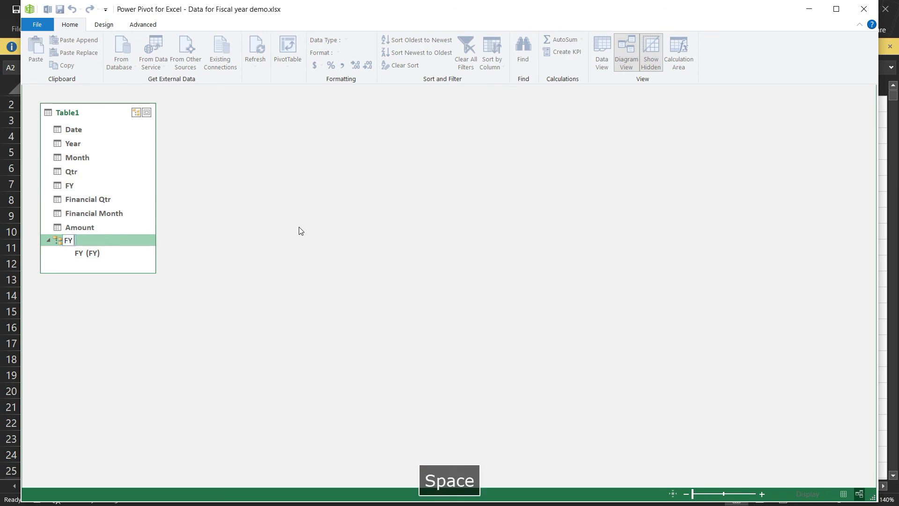
{"action": "type", "text": "Hierarchy"}
{"action": "key", "text": "Return"}
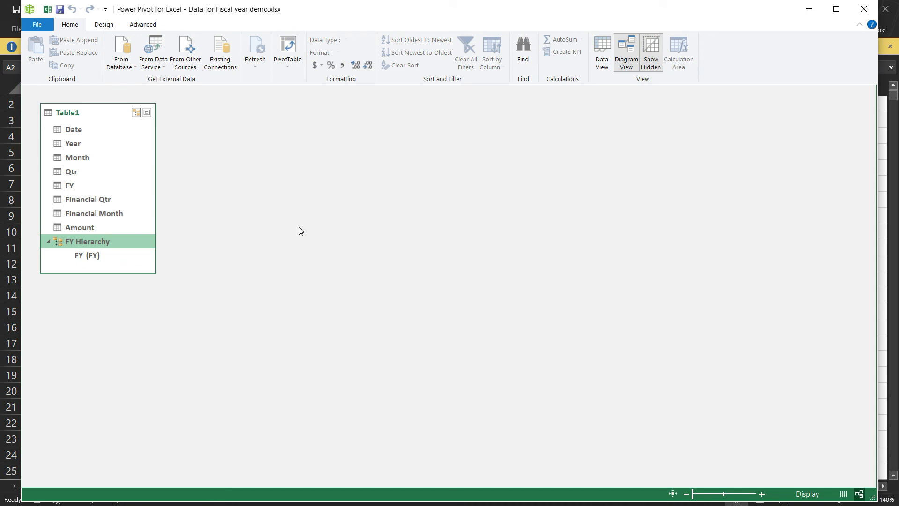
Step: Add Financial Qtr, Financial Month and Date, in that order, as levels beneath FY in FY Hierarchy
{"action": "right_click", "coordinate": [85, 202]}
{"action": "mouse_move", "coordinate": [137, 229]}
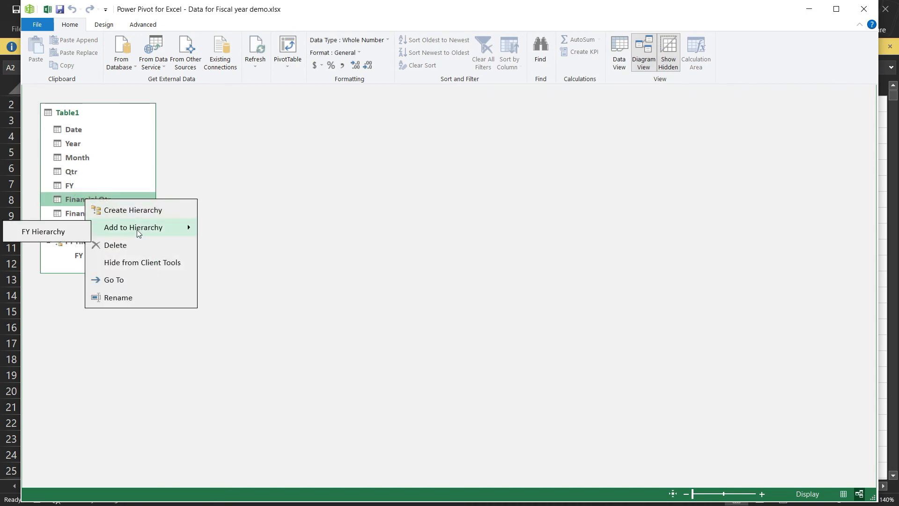
{"action": "left_click", "coordinate": [52, 233]}
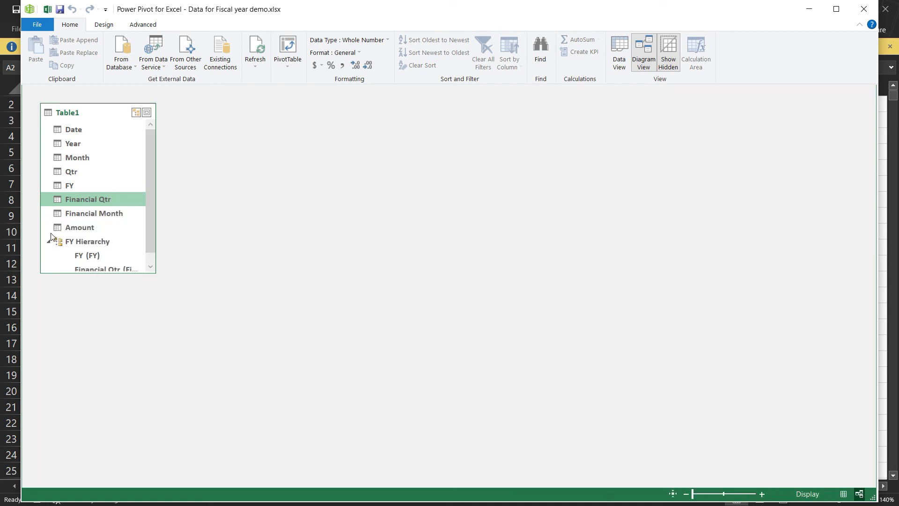
{"action": "right_click", "coordinate": [99, 216]}
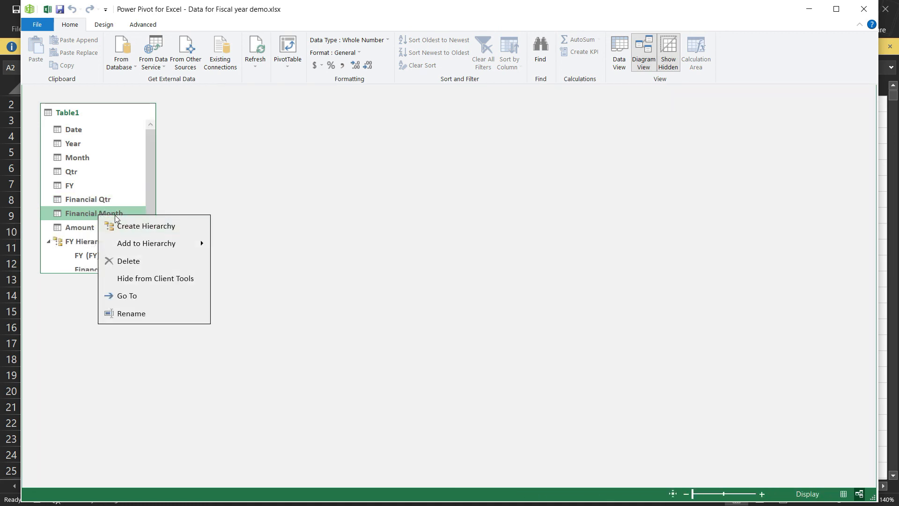
{"action": "mouse_move", "coordinate": [143, 244]}
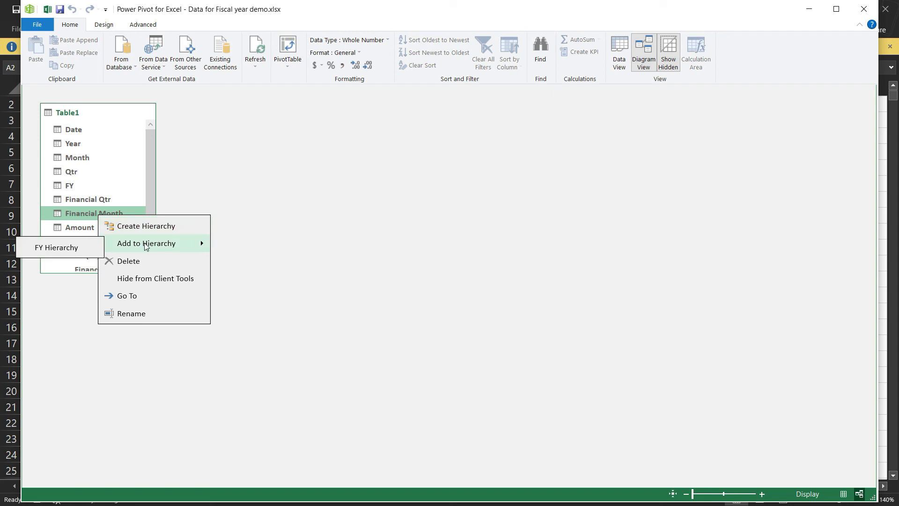
{"action": "left_click", "coordinate": [91, 248]}
{"action": "right_click", "coordinate": [78, 132]}
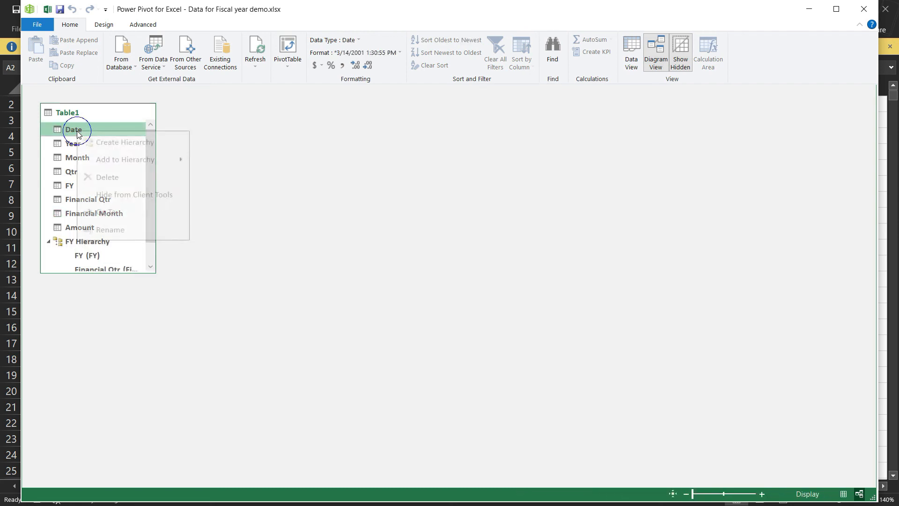
{"action": "mouse_move", "coordinate": [126, 159]}
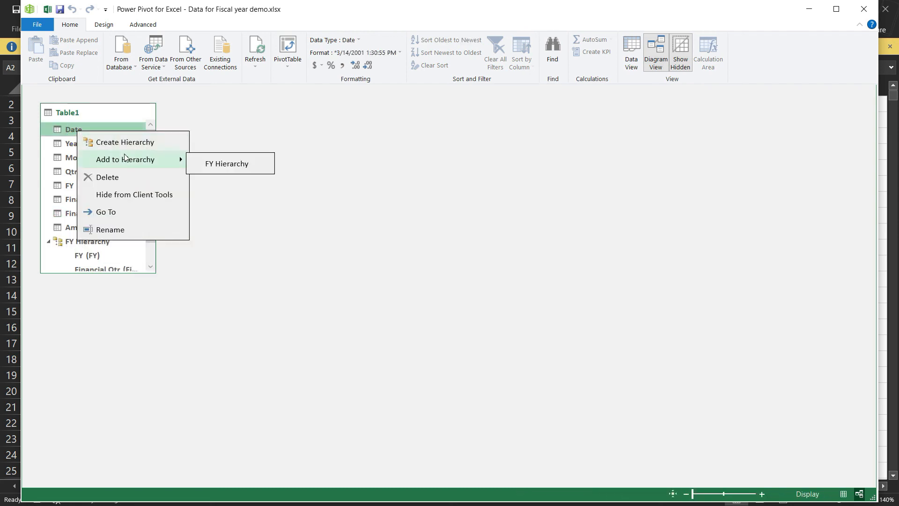
{"action": "left_click", "coordinate": [221, 168]}
{"action": "left_click_drag", "start_coordinate": [148, 218], "coordinate": [154, 251]}
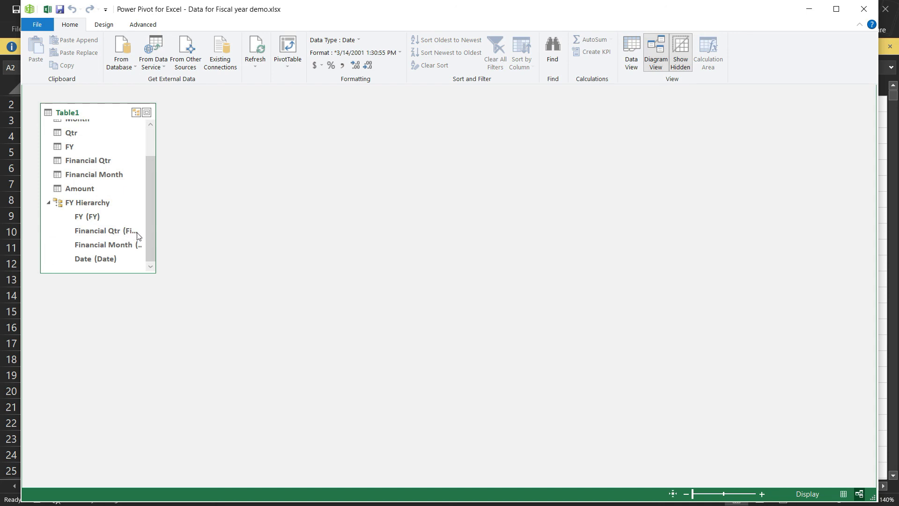
Step: Insert a PivotTable based on the Power Pivot data model on a new worksheet
{"action": "left_click", "coordinate": [288, 63]}
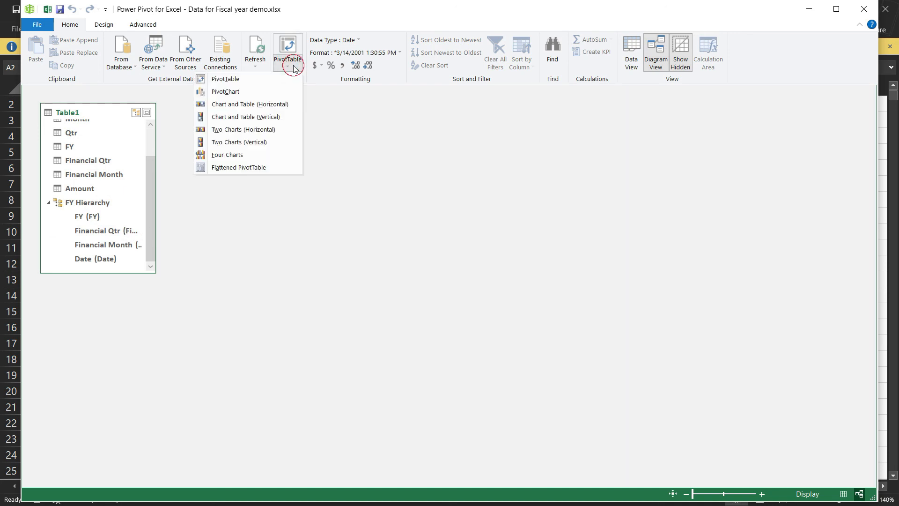
{"action": "left_click", "coordinate": [225, 79]}
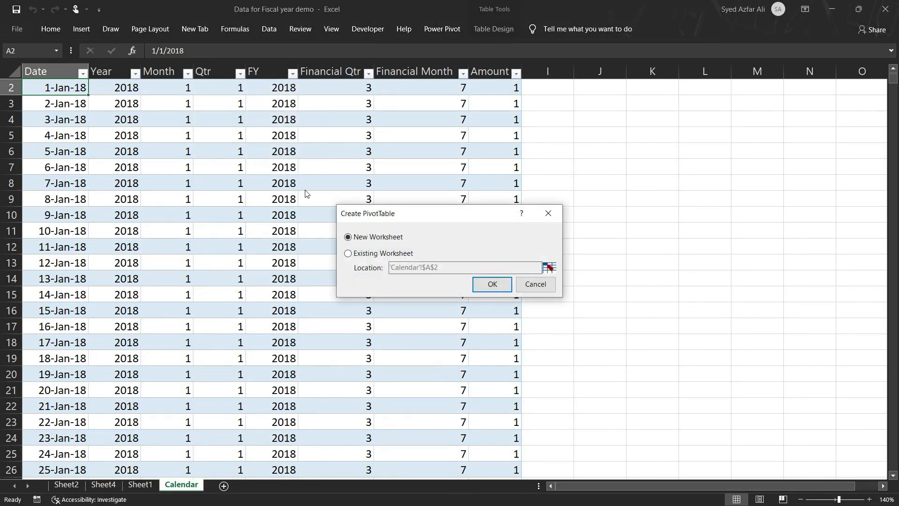
{"action": "left_click", "coordinate": [491, 286]}
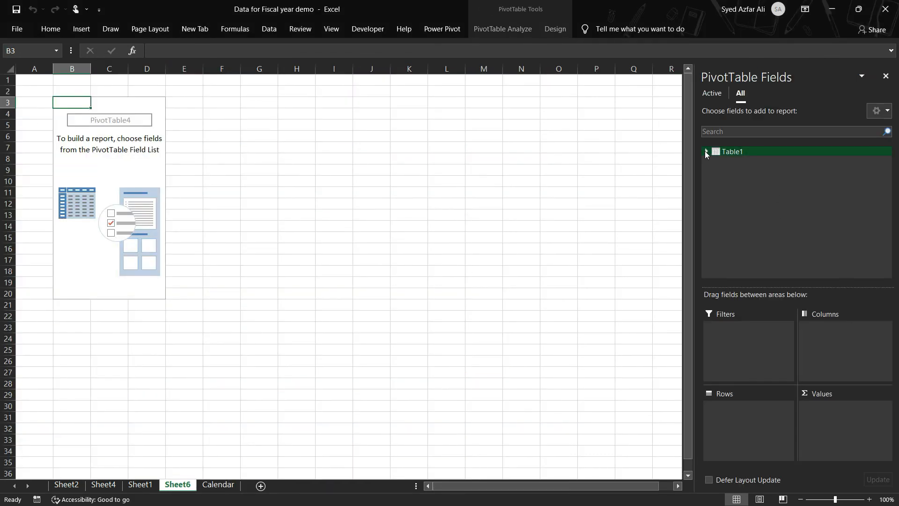
Step: Expand Table1 and its More Fields folder in the field list, and place FY Hierarchy in the PivotTable's rows
{"action": "left_click", "coordinate": [706, 152]}
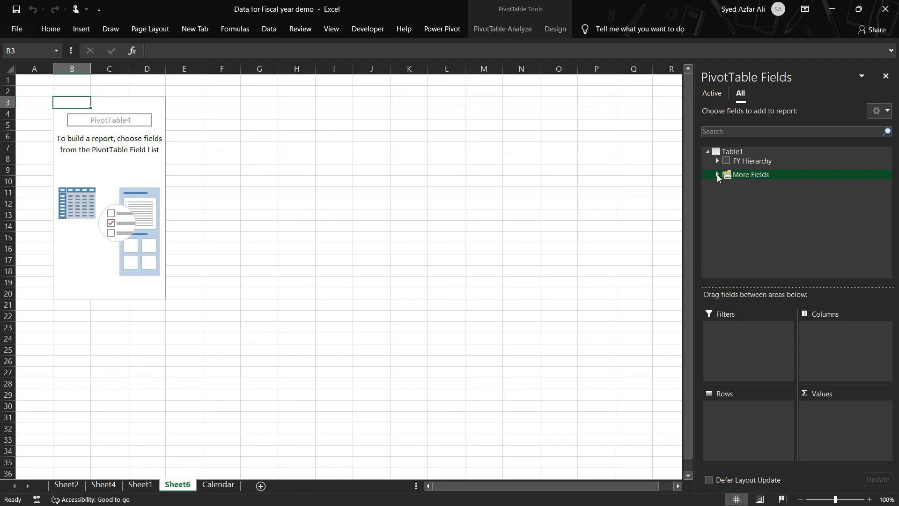
{"action": "left_click", "coordinate": [717, 174]}
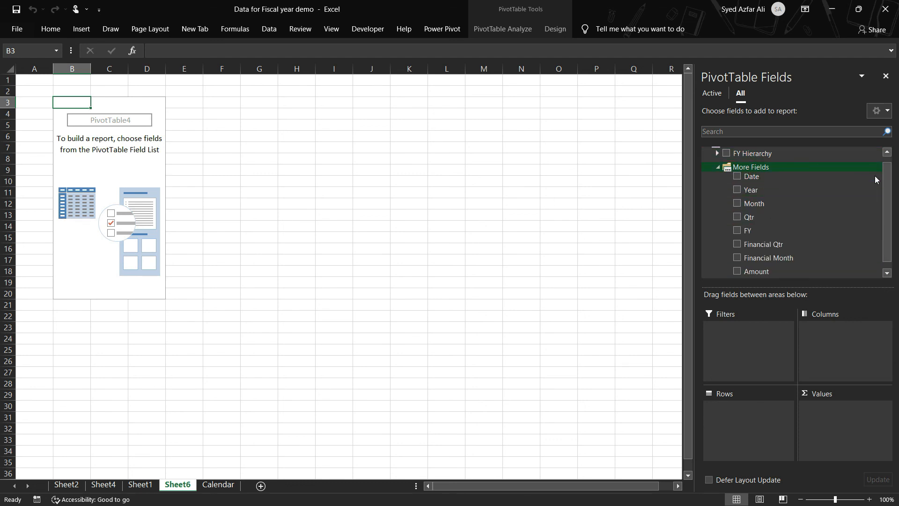
{"action": "scroll", "coordinate": [889, 186], "scroll_direction": "up", "scroll_amount": 1}
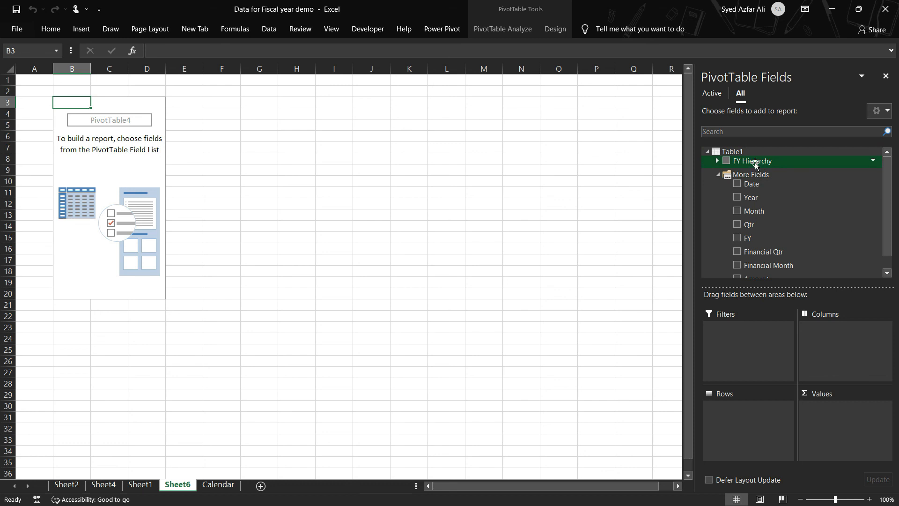
{"action": "left_click_drag", "start_coordinate": [756, 164], "coordinate": [761, 424]}
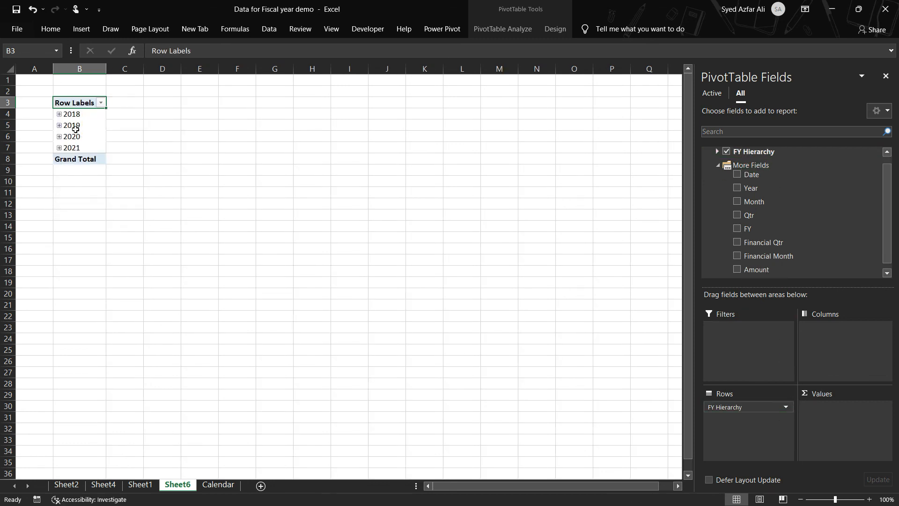
Step: Drill through fiscal year 2018 and quarter 3 to the dates of month 7, and collapse month 7 again
{"action": "left_click", "coordinate": [59, 115]}
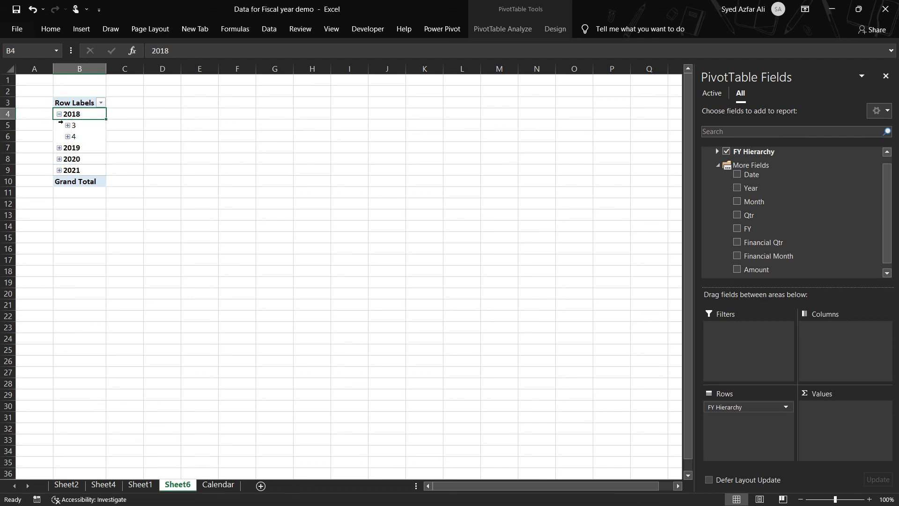
{"action": "left_click", "coordinate": [68, 126]}
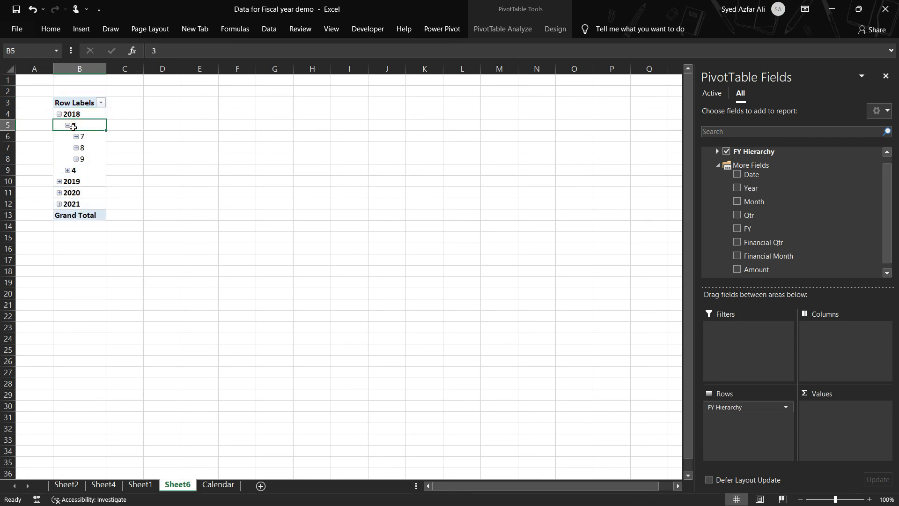
{"action": "left_click", "coordinate": [76, 137]}
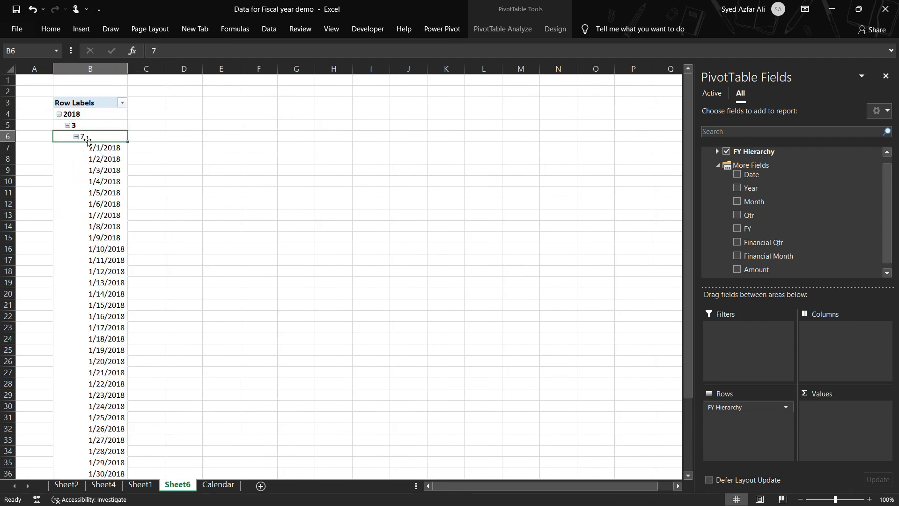
{"action": "left_click", "coordinate": [76, 138]}
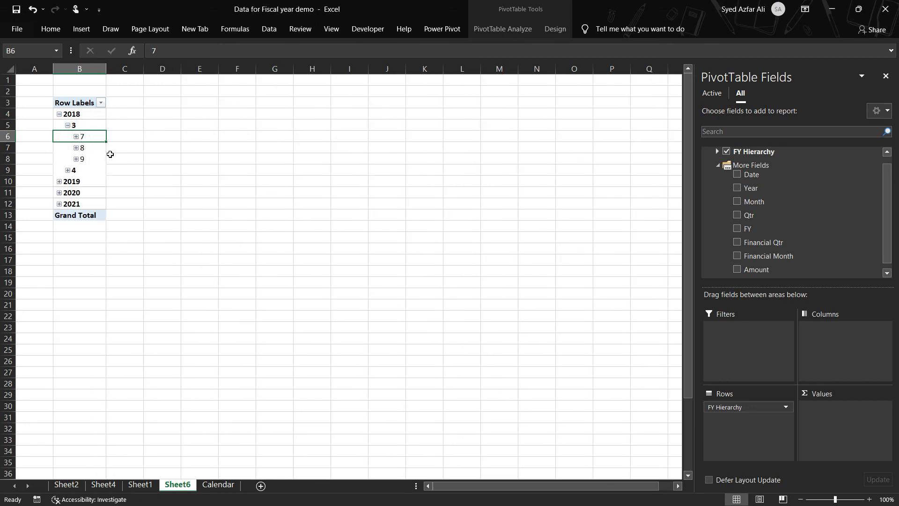